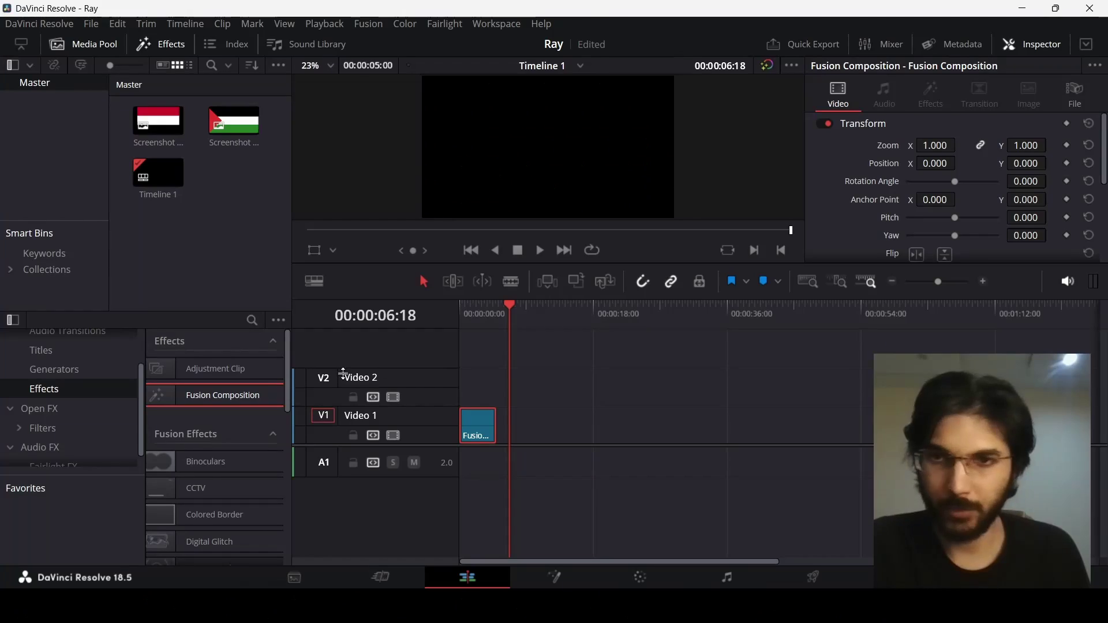
Add a second Fusion Composition at the playhead on Video 1 and open it in the Fusion page.
left_click_drag(219, 395, 530, 429)
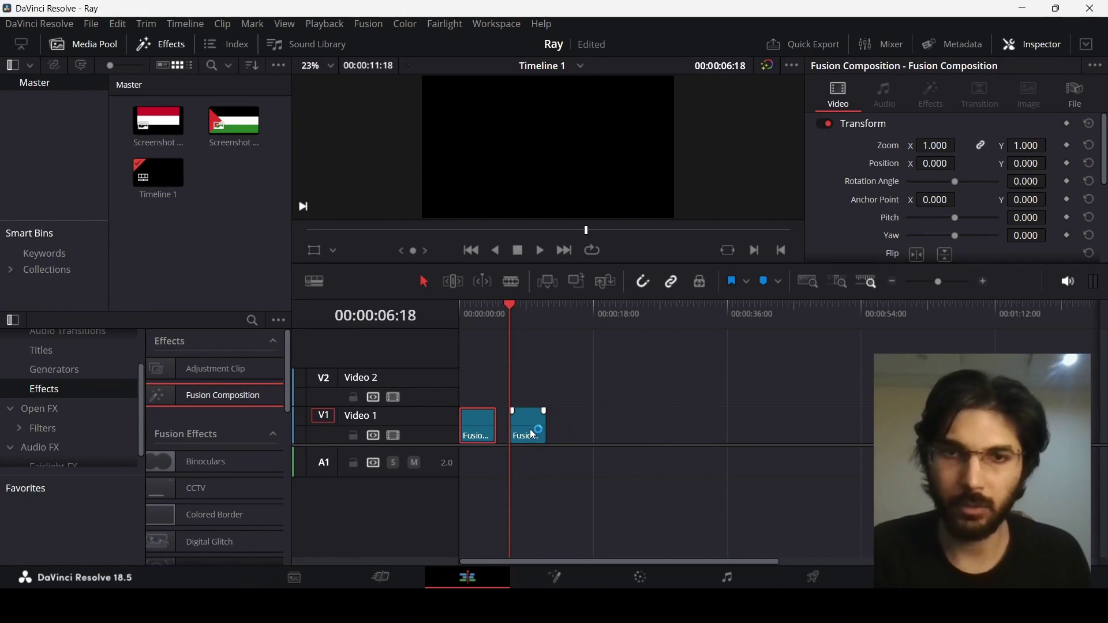
right_click(529, 422)
left_click(572, 324)
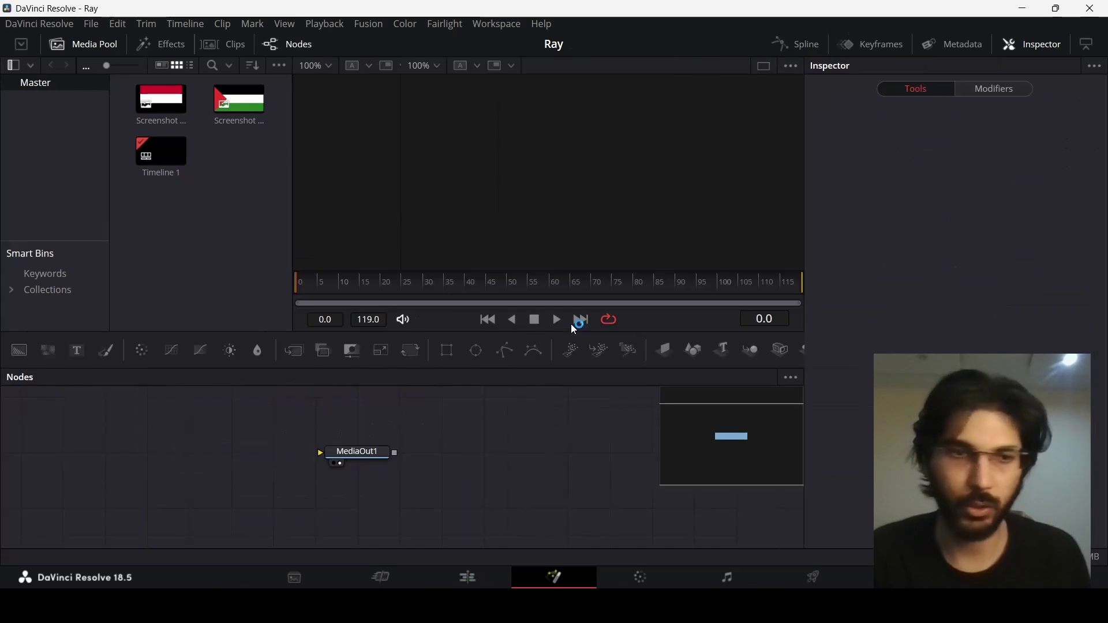
Connect a new Background node to MediaOut1 and set its colour to green #275a2a.
left_click_drag(23, 351, 365, 459)
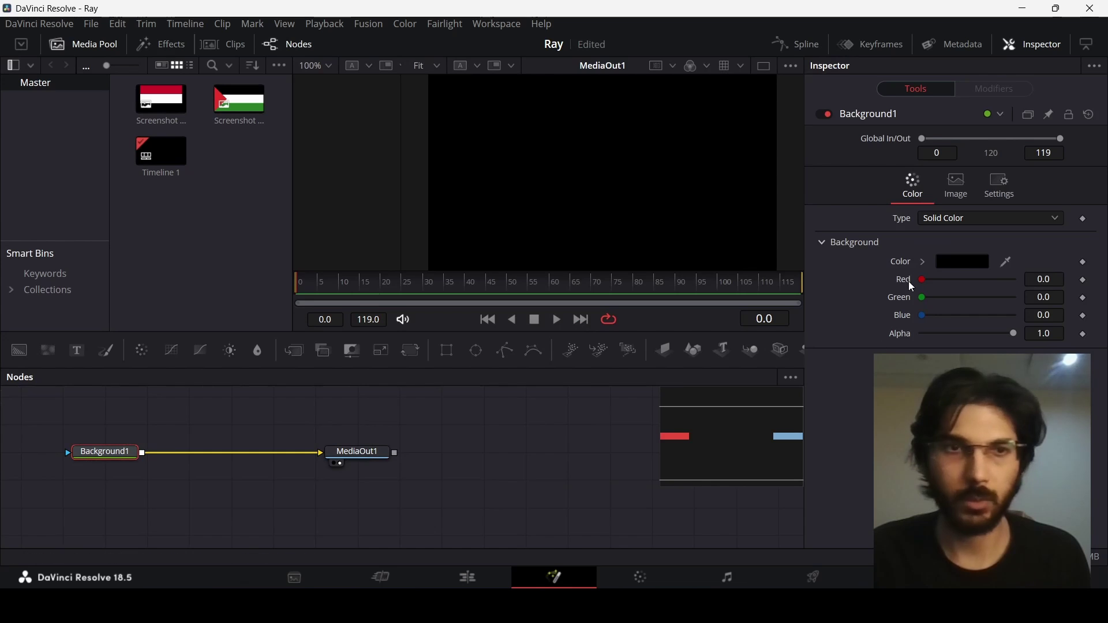
left_click(958, 263)
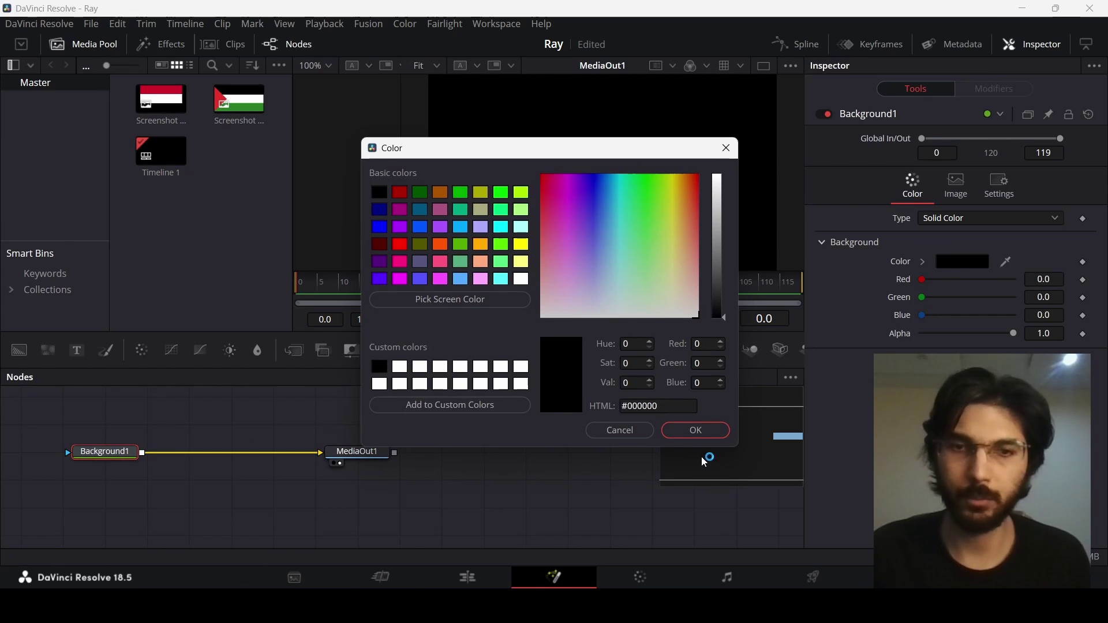
triple_click(631, 408)
type("#275a")
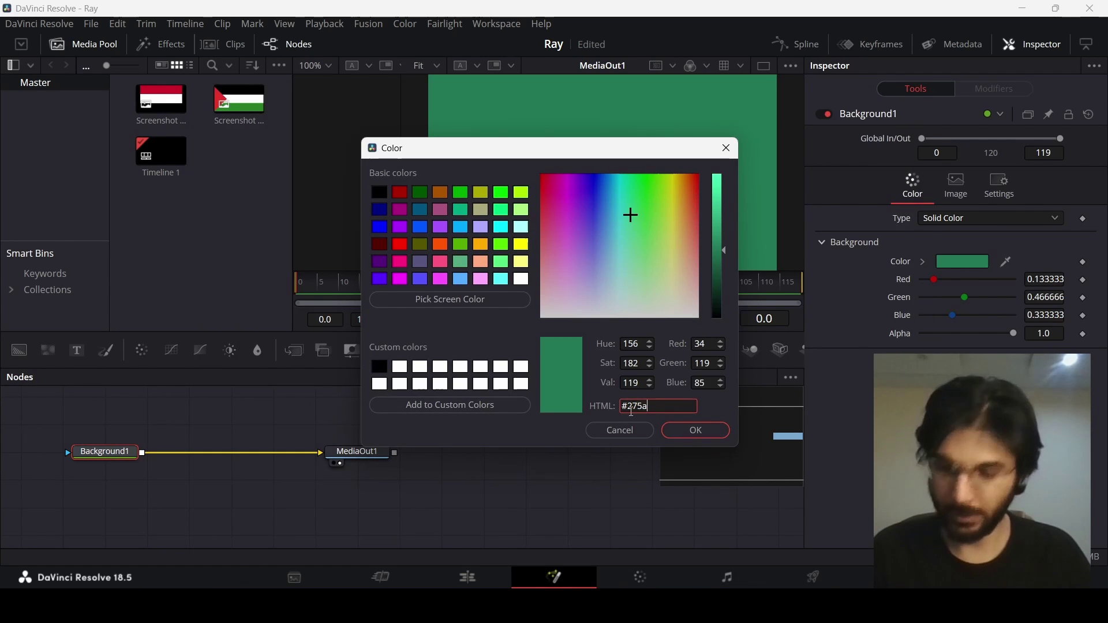
type("54")
key("Return")
left_click(438, 425)
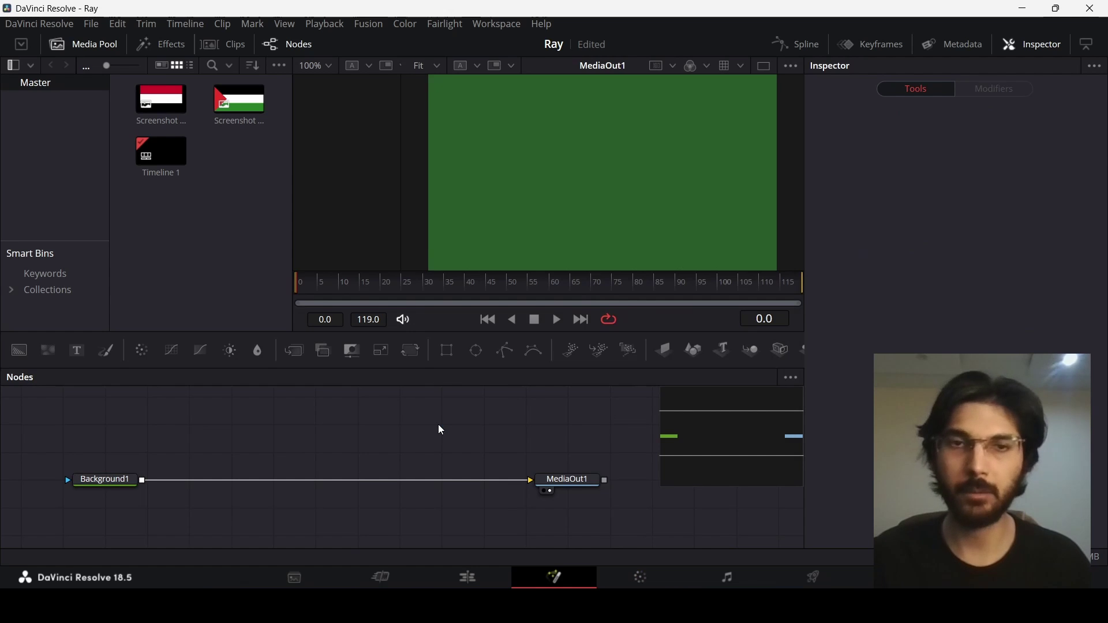
Add a Grain node and place it above the main node line, disconnected from the Background node.
key("shift+space")
type("grain")
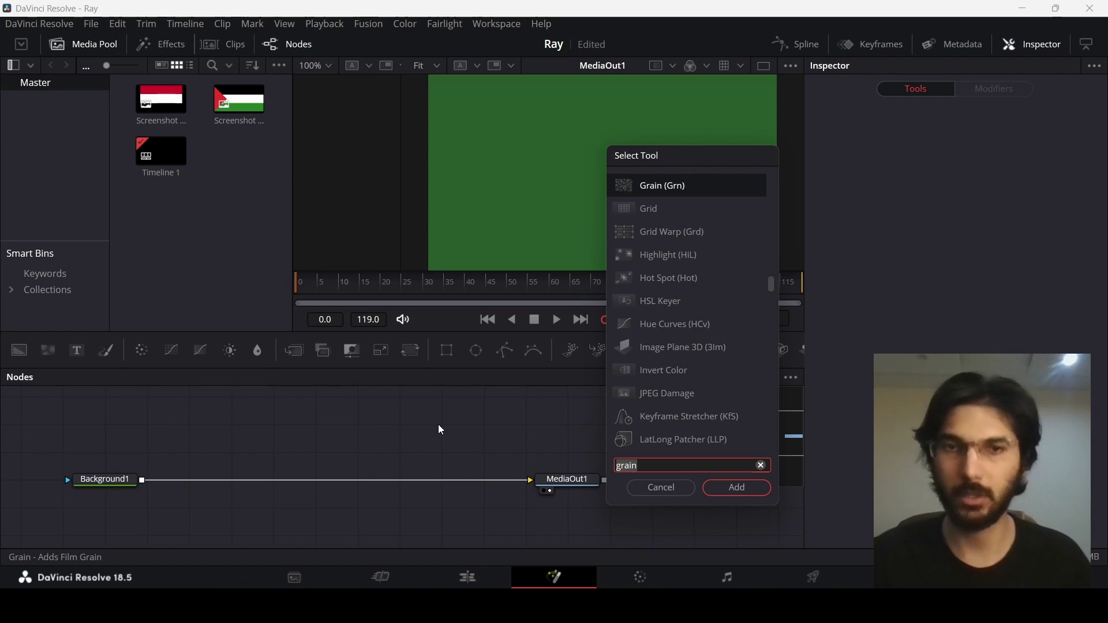
key("Return")
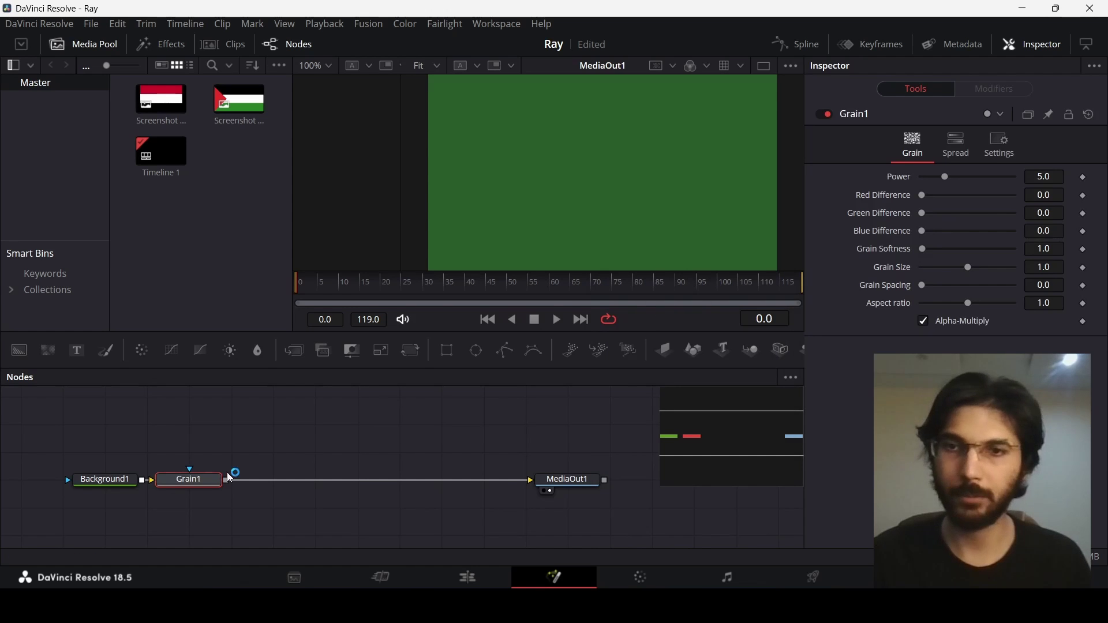
left_click_drag(218, 479, 194, 430)
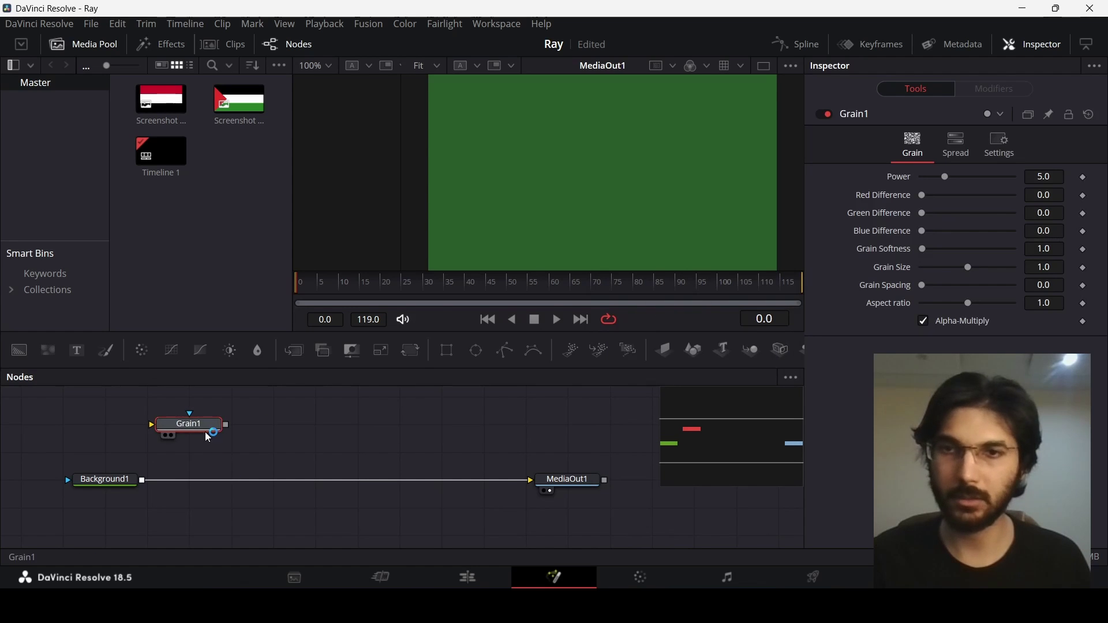
Merge the Grain node over Background1 and set its power to 20, grain size to 5 and grain spacing to 5.
left_click(94, 482)
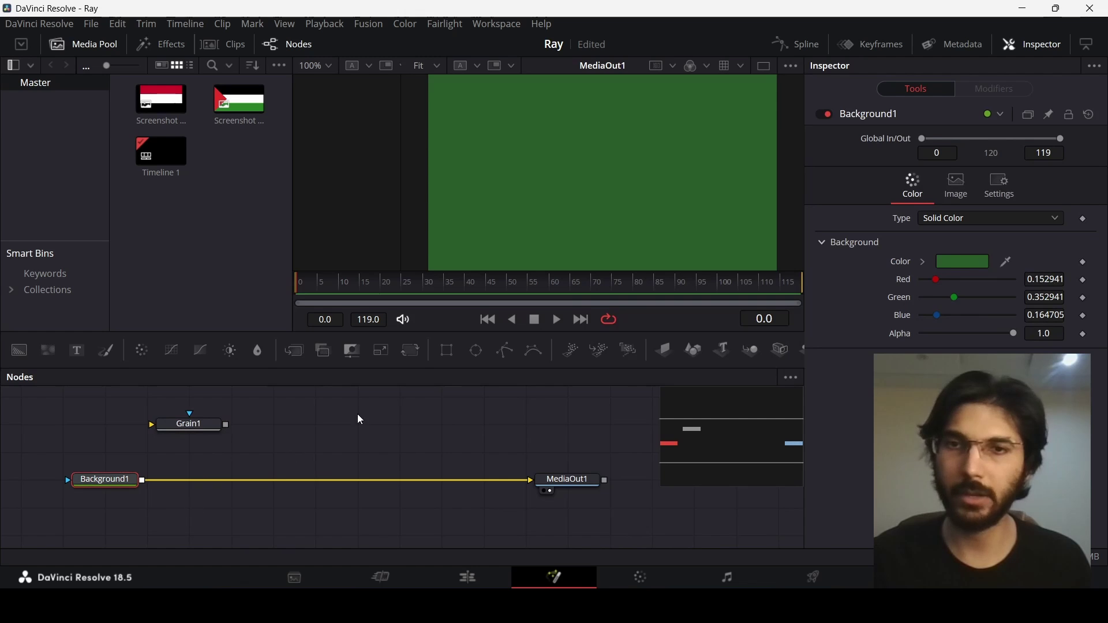
left_click(294, 351)
left_click_drag(178, 496, 189, 452)
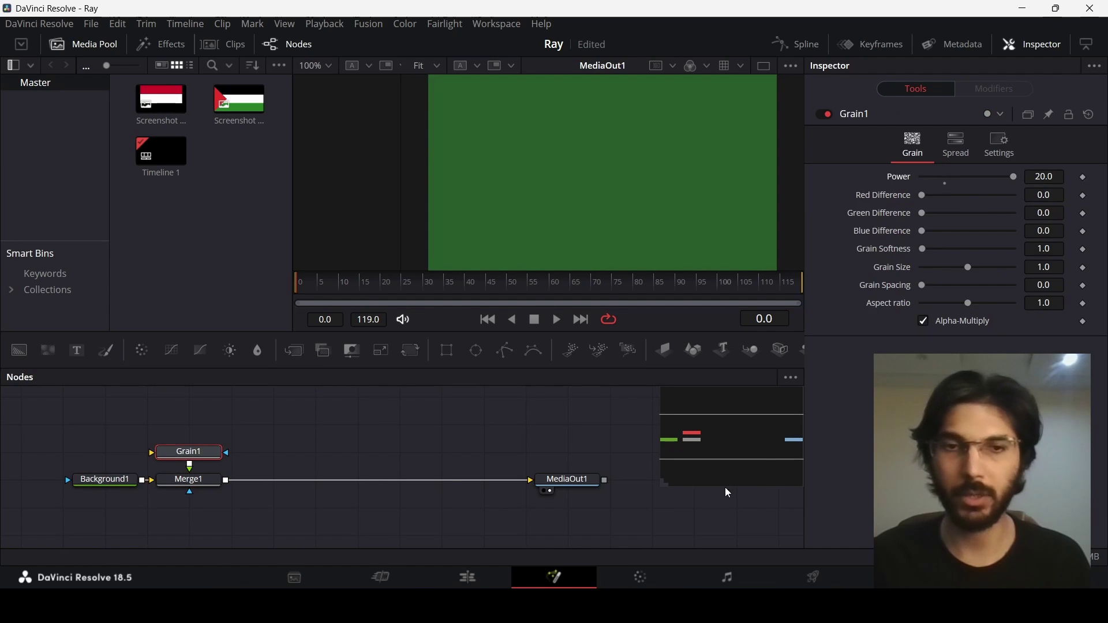
left_click_drag(970, 268, 1021, 268)
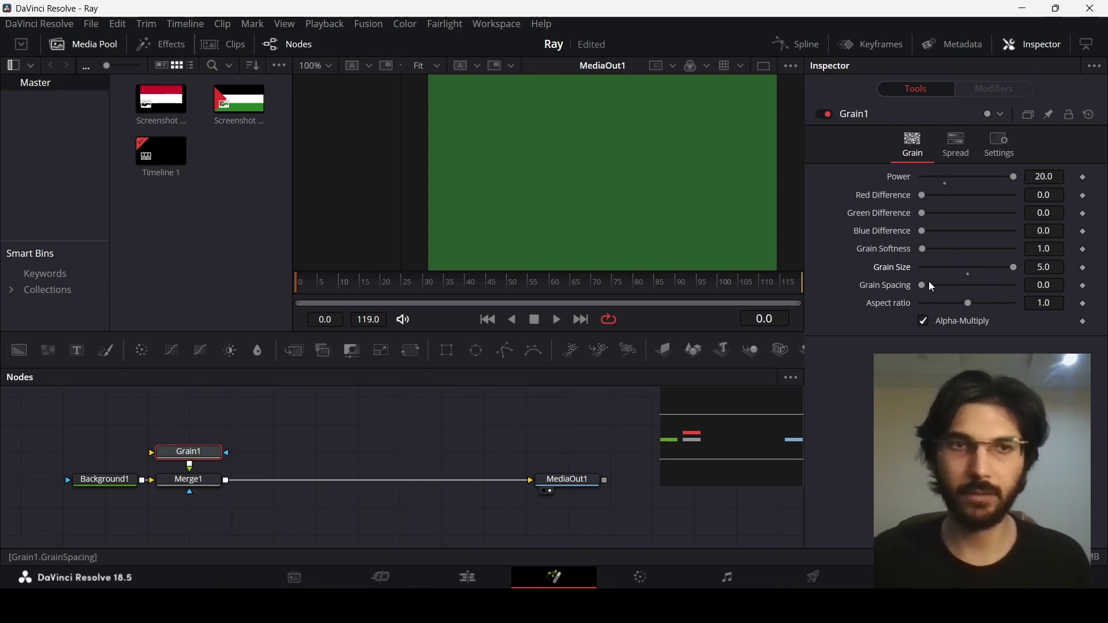
left_click_drag(932, 287, 1044, 289)
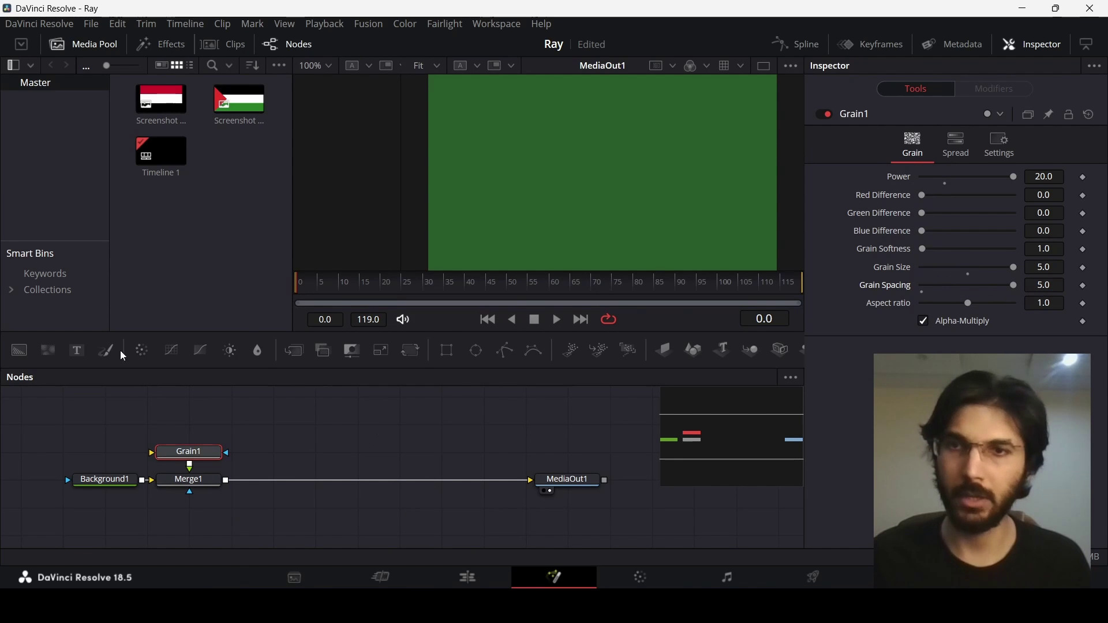
Feed a new FastNoise node into Grain1 and set its detail to 0 and contrast to 5.
left_click_drag(52, 351, 173, 453)
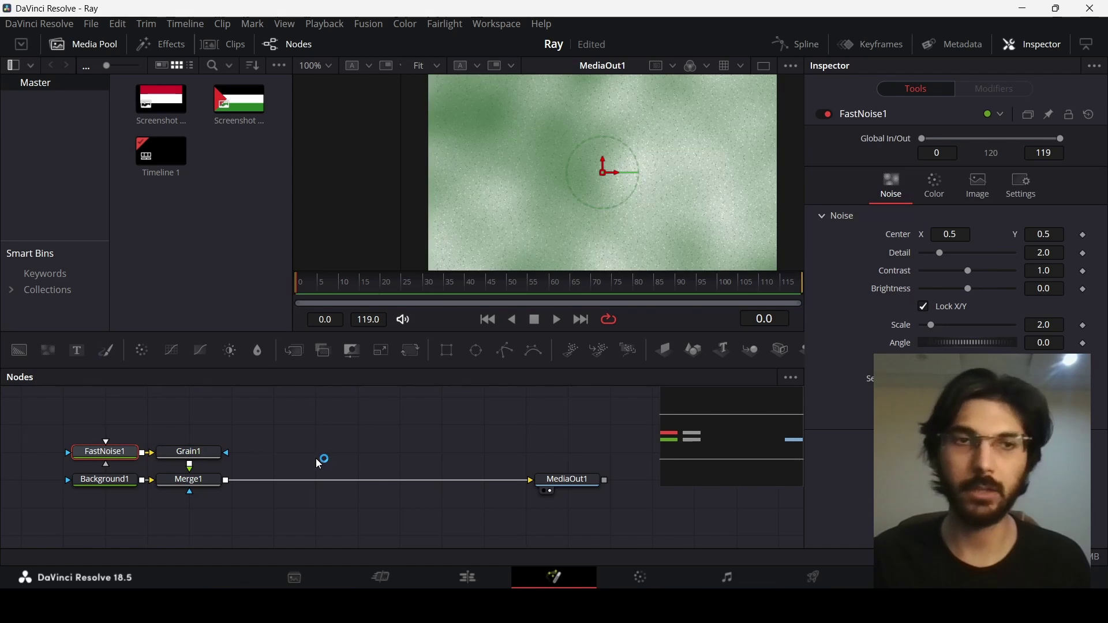
left_click_drag(940, 261, 899, 263)
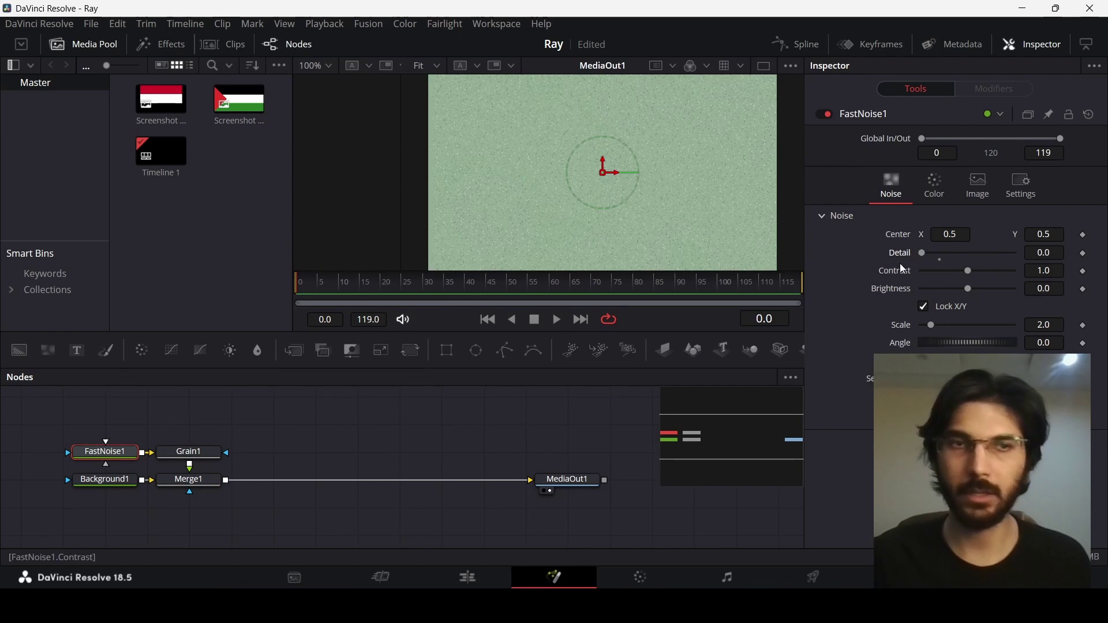
left_click_drag(970, 273, 1024, 279)
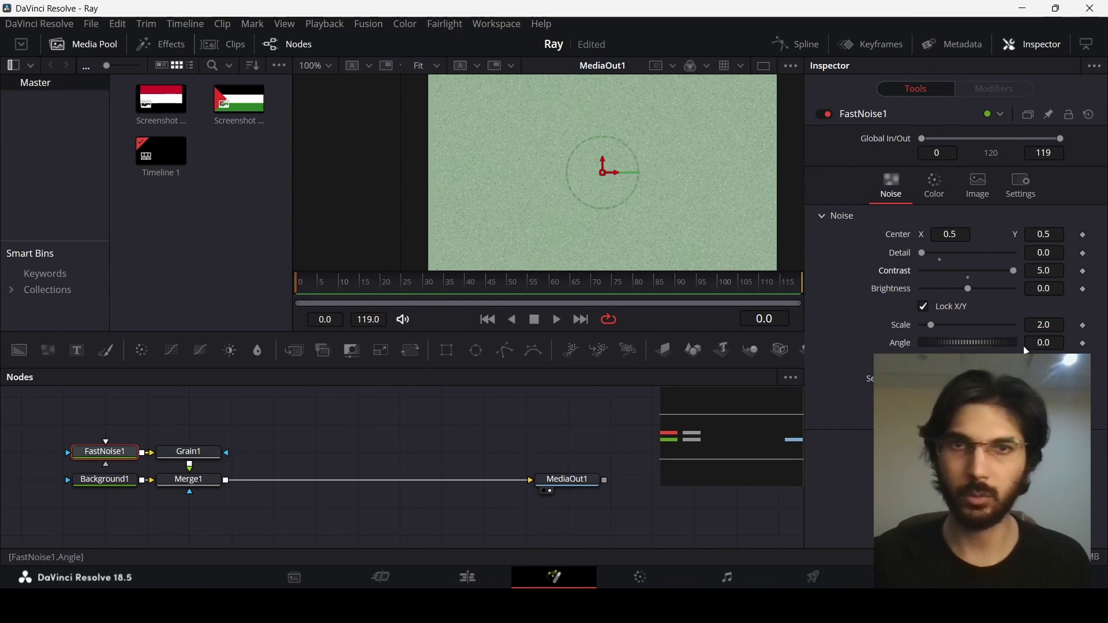
Set the FastNoise node's Color 2 to black.
left_click(928, 199)
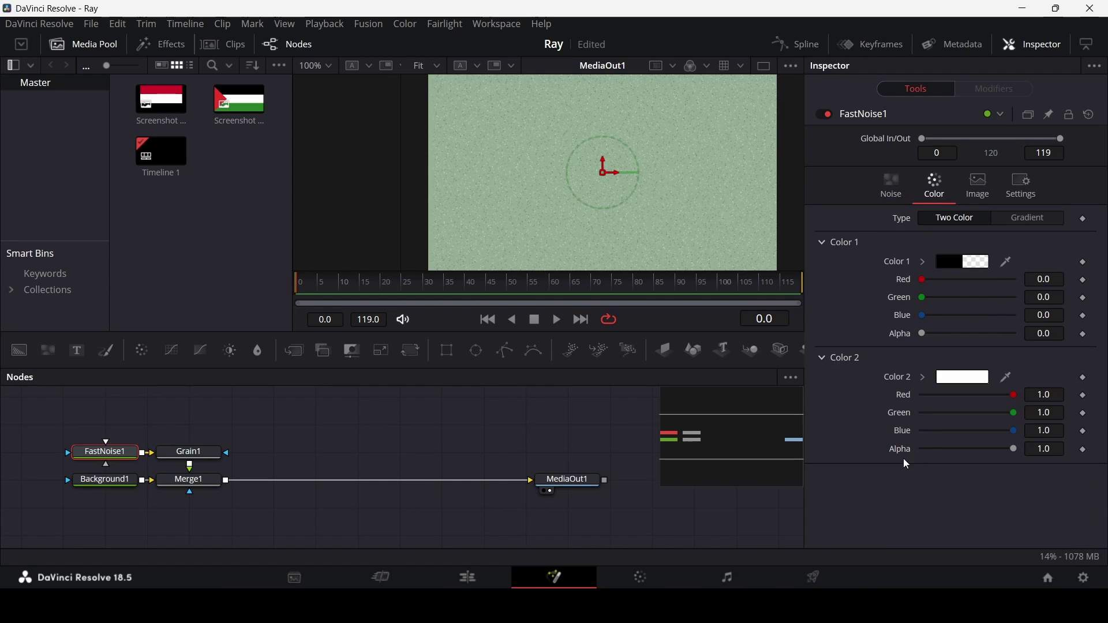
left_click(926, 378)
left_click_drag(942, 427, 921, 478)
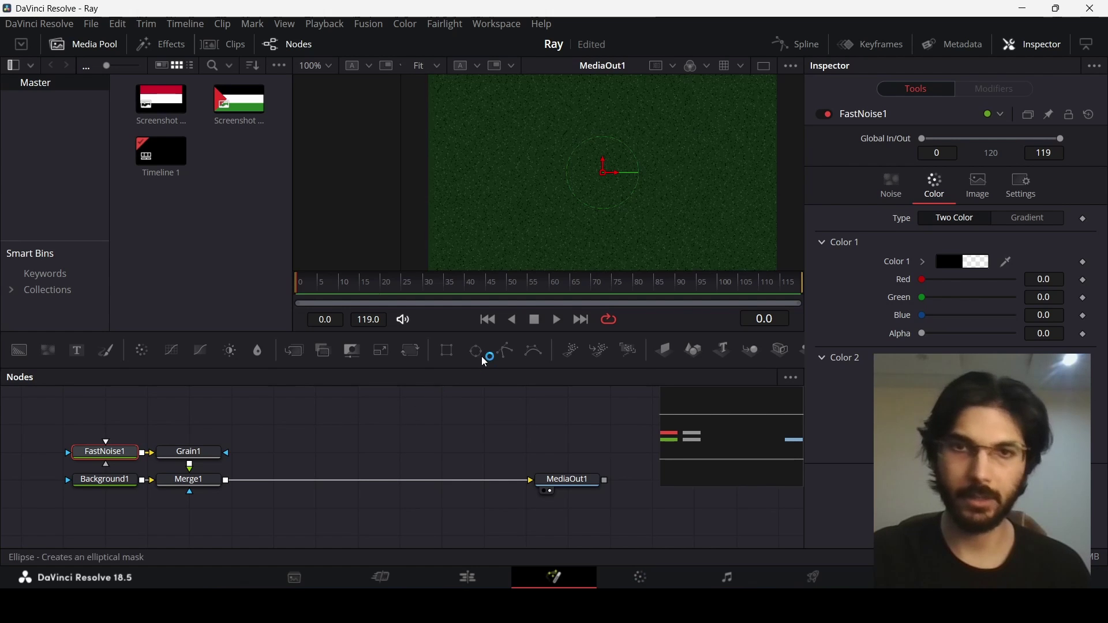
Mask FastNoise1 with an inverted Ellipse, with soft edge 0.2, width about 0.96 and height about 0.76.
left_click_drag(476, 351, 105, 446)
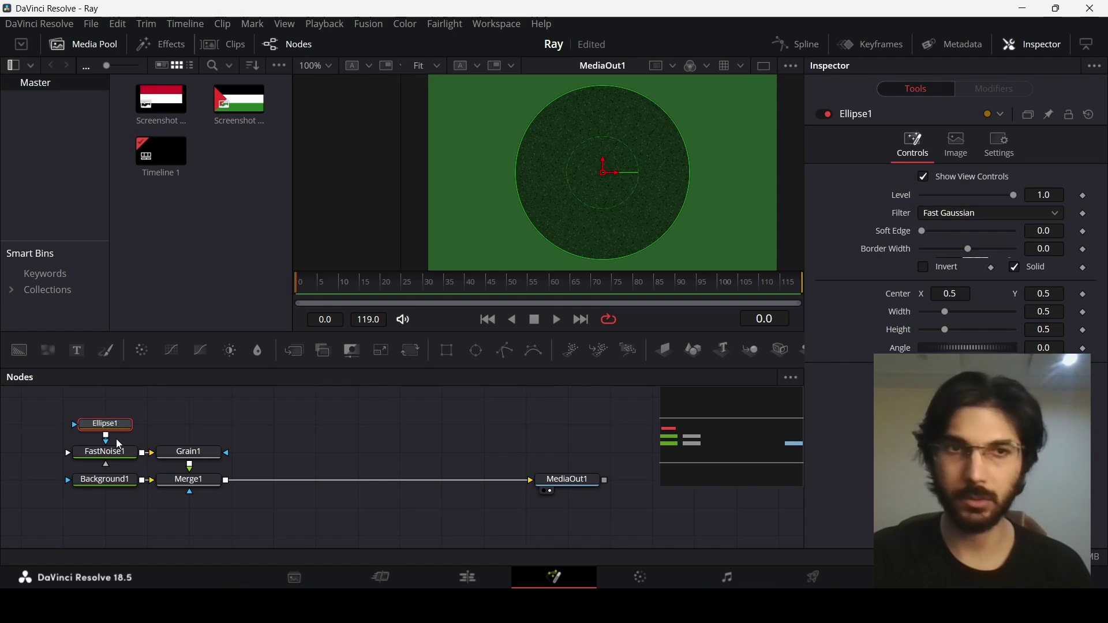
left_click(925, 269)
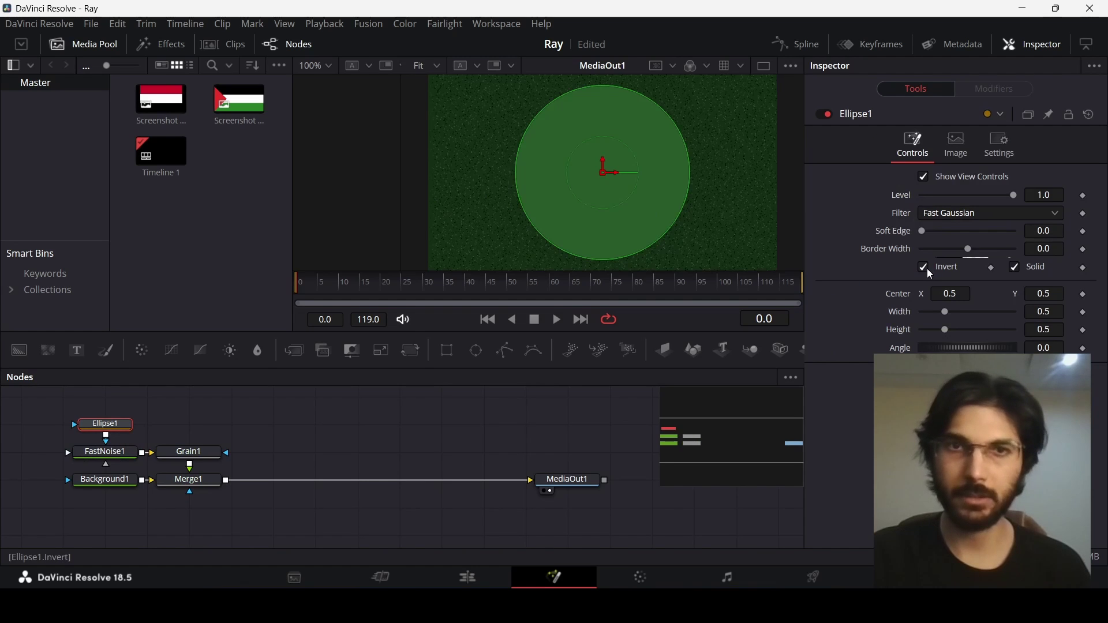
left_click_drag(923, 231, 1061, 240)
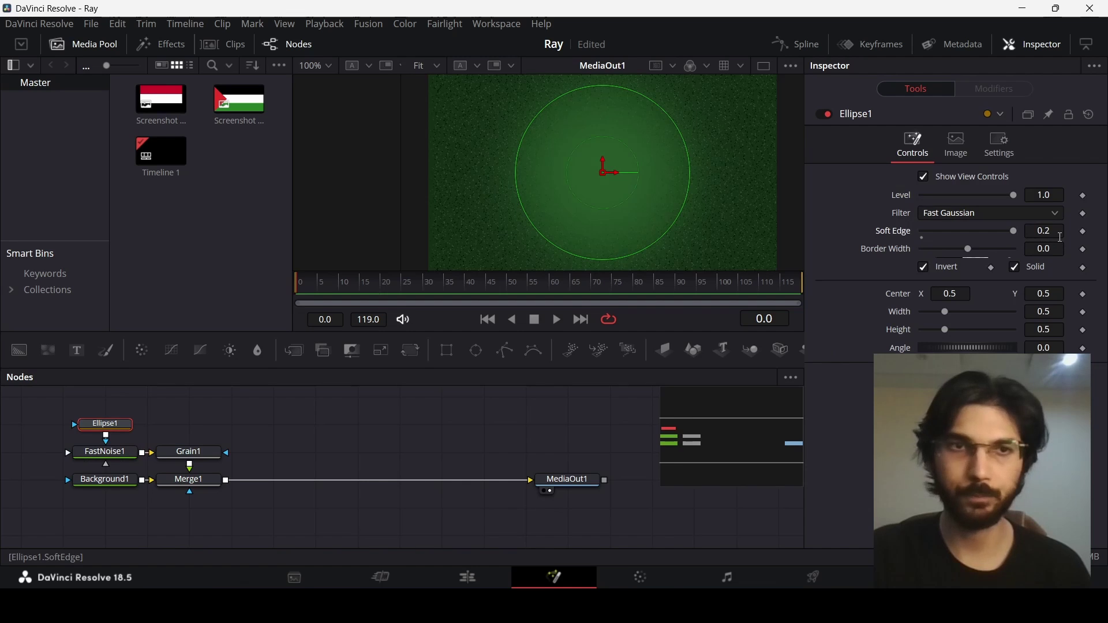
mouse_move(947, 312)
left_mouse_down()
mouse_move(975, 309)
mouse_move(957, 332)
left_mouse_up()
left_click(443, 418)
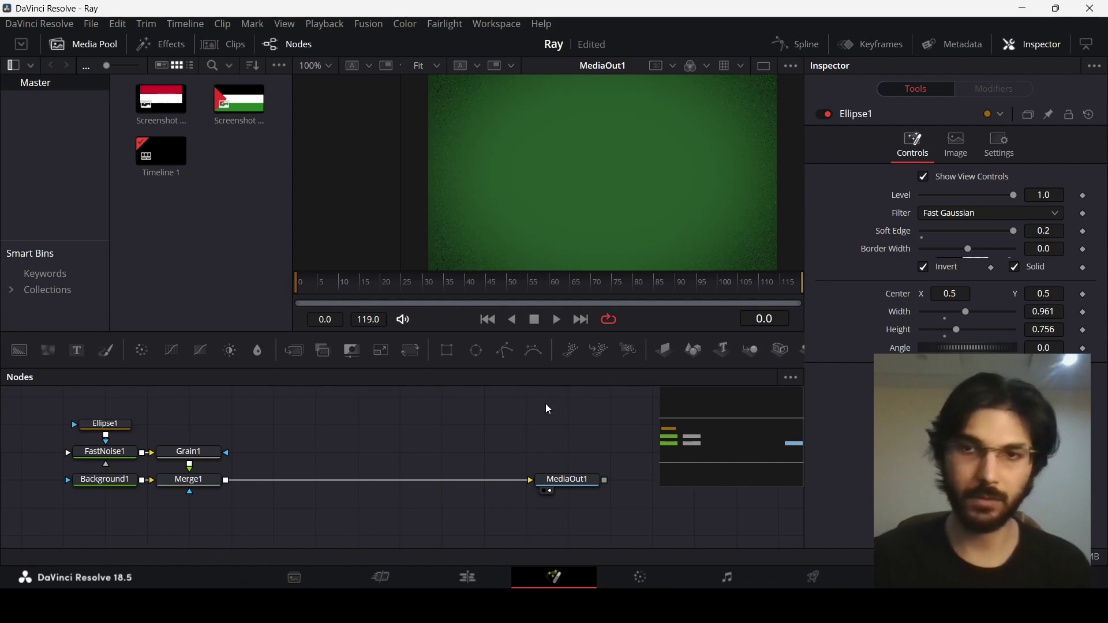
Insert a Grid node between Merge1 and MediaOut1.
left_click(214, 486)
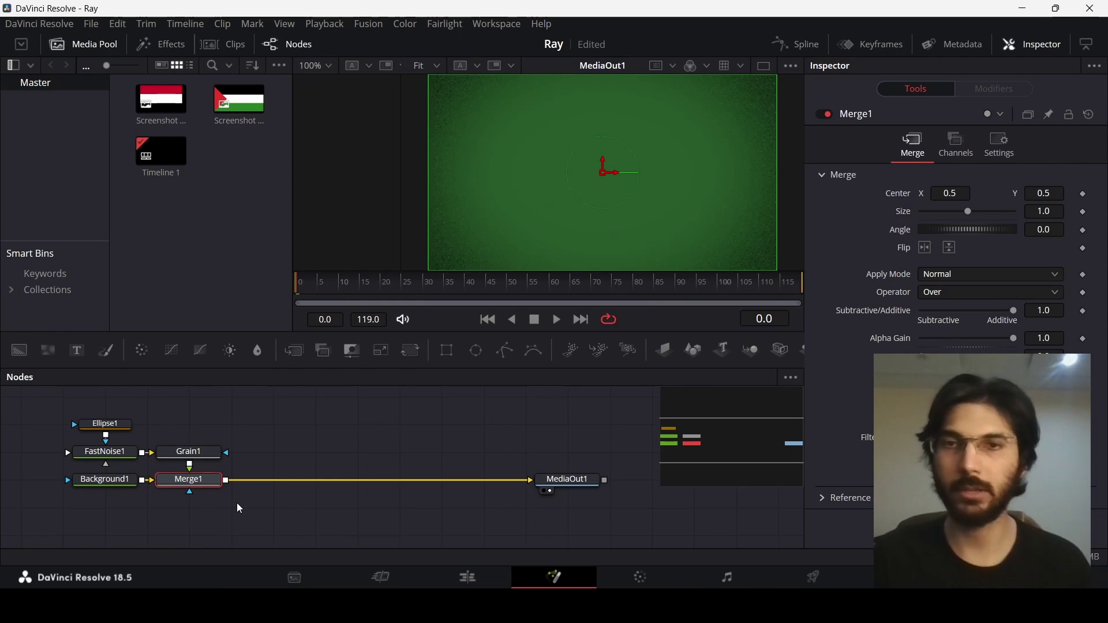
key("shift+space")
type("grain")
key("BackSpace")
key("BackSpace")
key("BackSpace")
key("BackSpace")
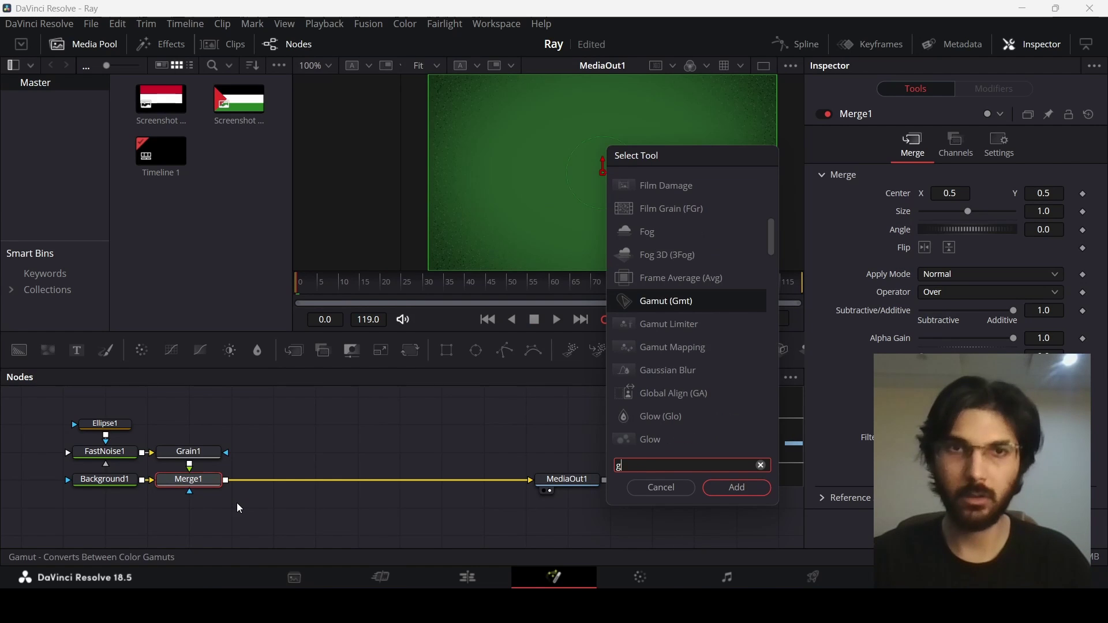
type("rid")
key("Return")
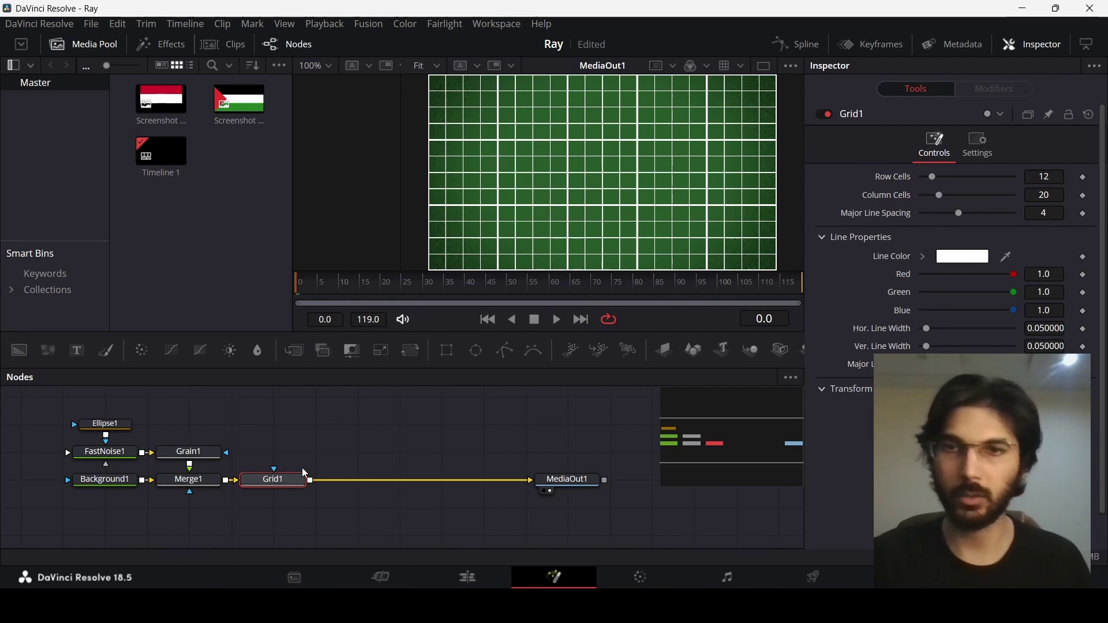
left_click_drag(302, 468, 298, 491)
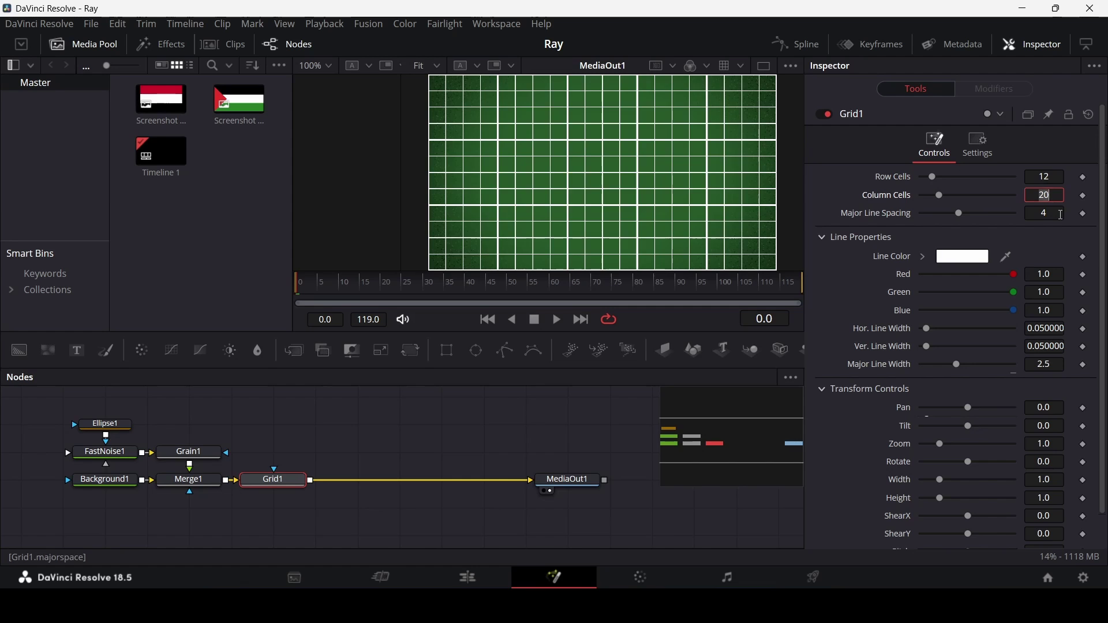
Set the grid to 10 row cells, 12 column cells and a major line spacing of 5.
left_click(1055, 211)
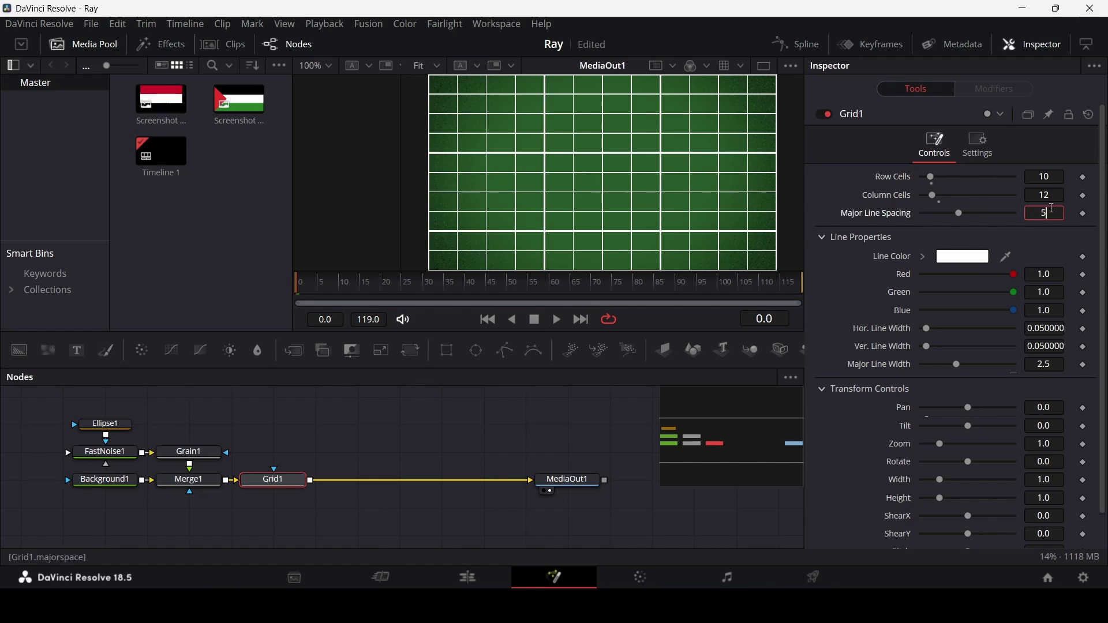
type("5")
key("Tab")
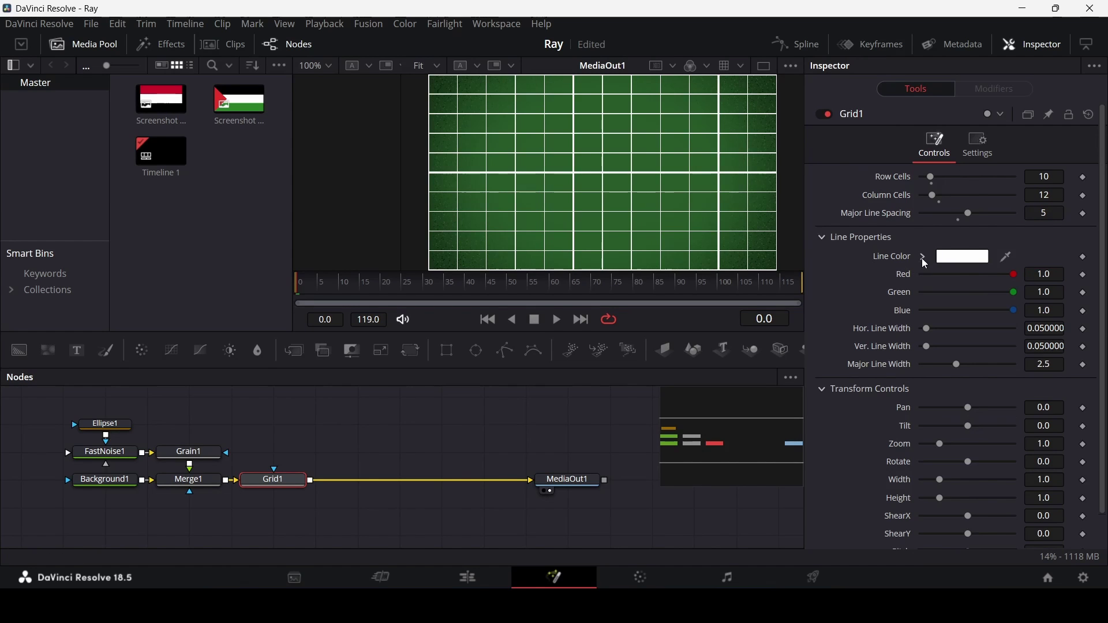
Change the grid's line colour to black and collapse its line properties.
left_click(925, 256)
left_click_drag(925, 299, 891, 396)
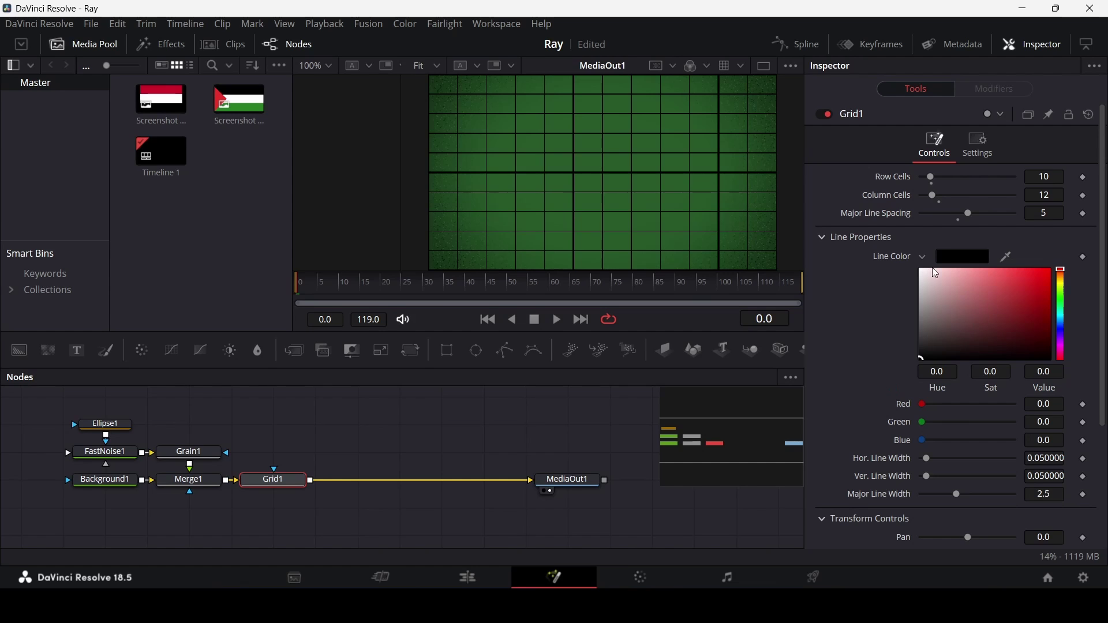
left_click(849, 239)
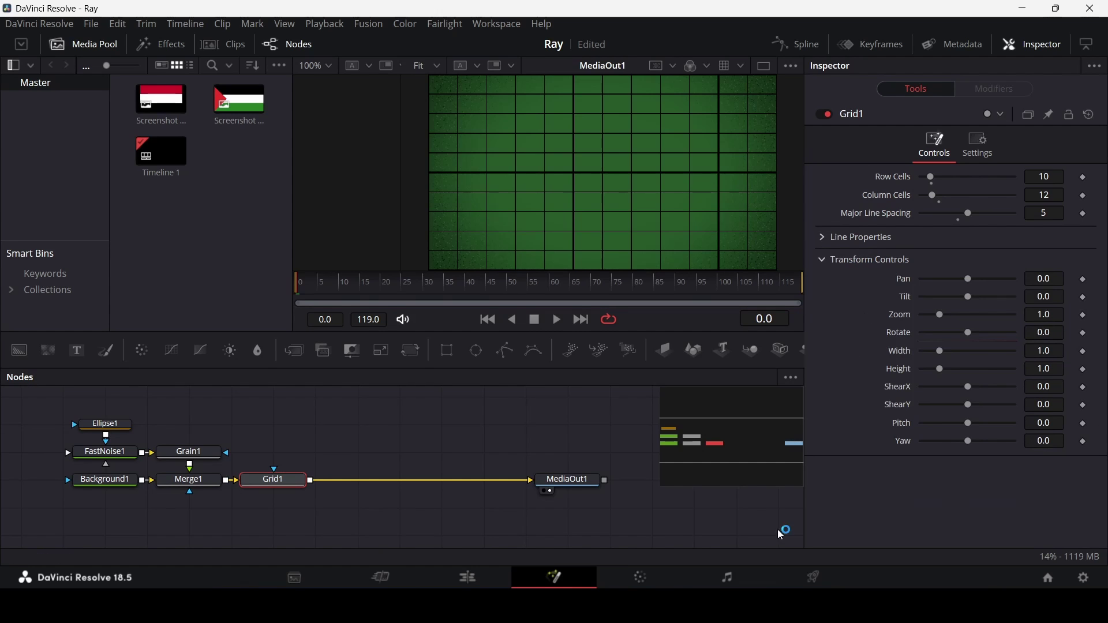
Set the grid's pan to -0.23 and its zoom to 1.05.
left_click(1060, 281)
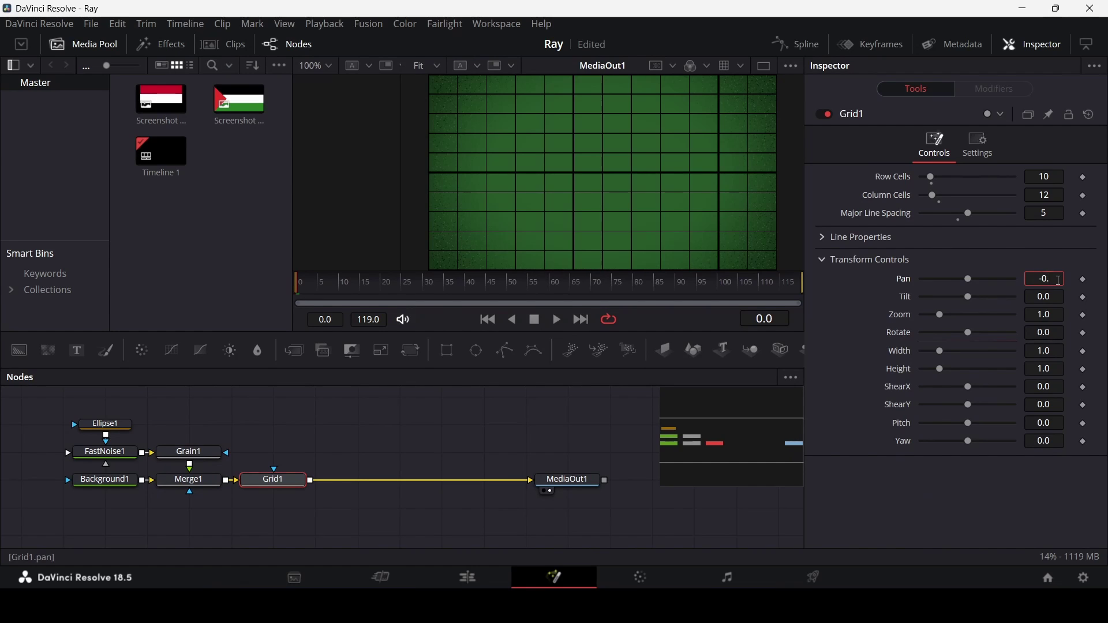
type("-0.23")
key("Tab")
left_click(1059, 315)
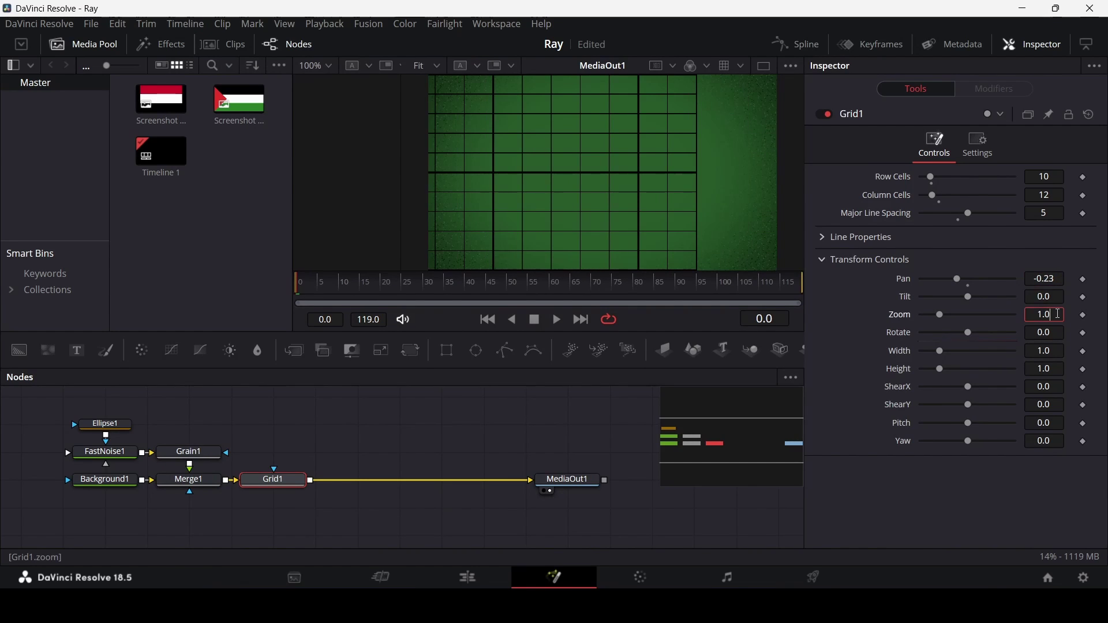
key("Tab")
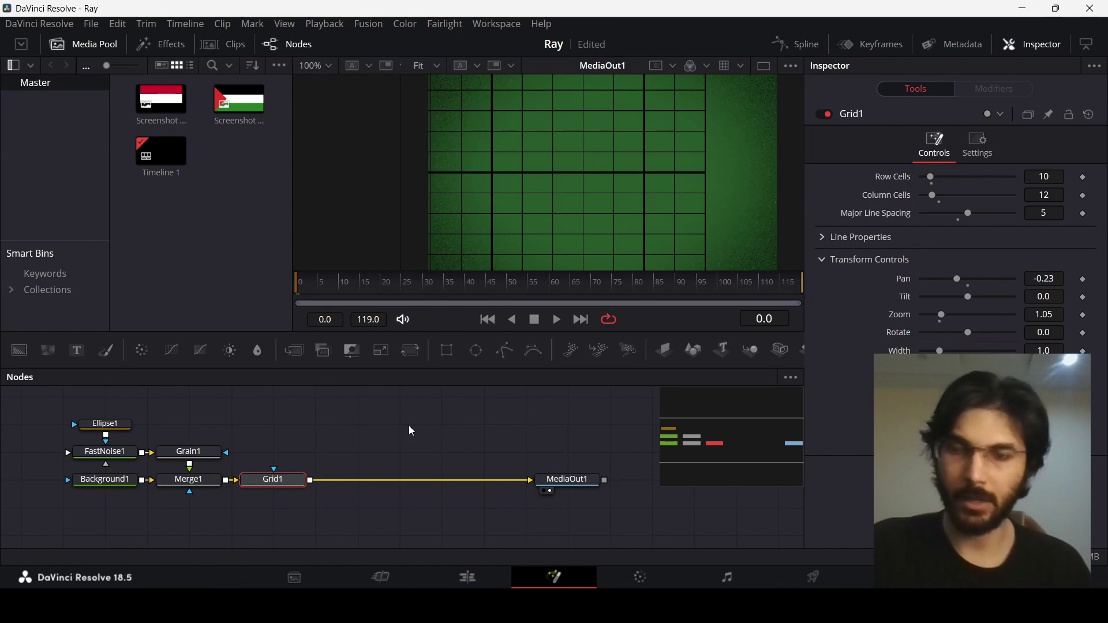
Merge a Text node over Grid1, enter POWER as its text and set its font to Georgia.
left_click_drag(77, 350, 310, 479)
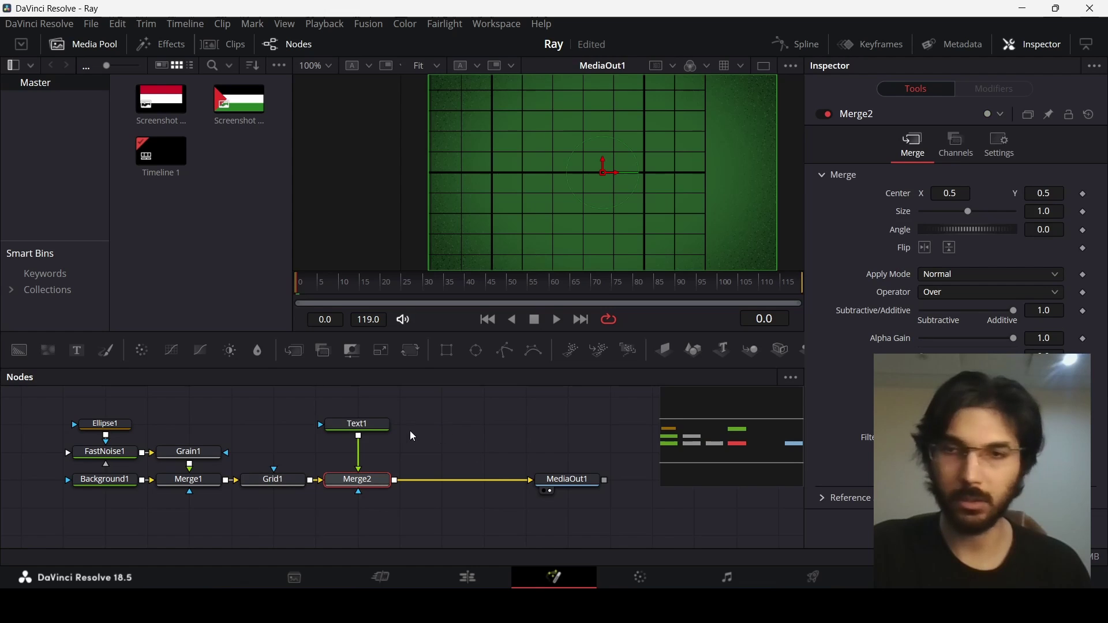
left_click(358, 424)
left_click(900, 256)
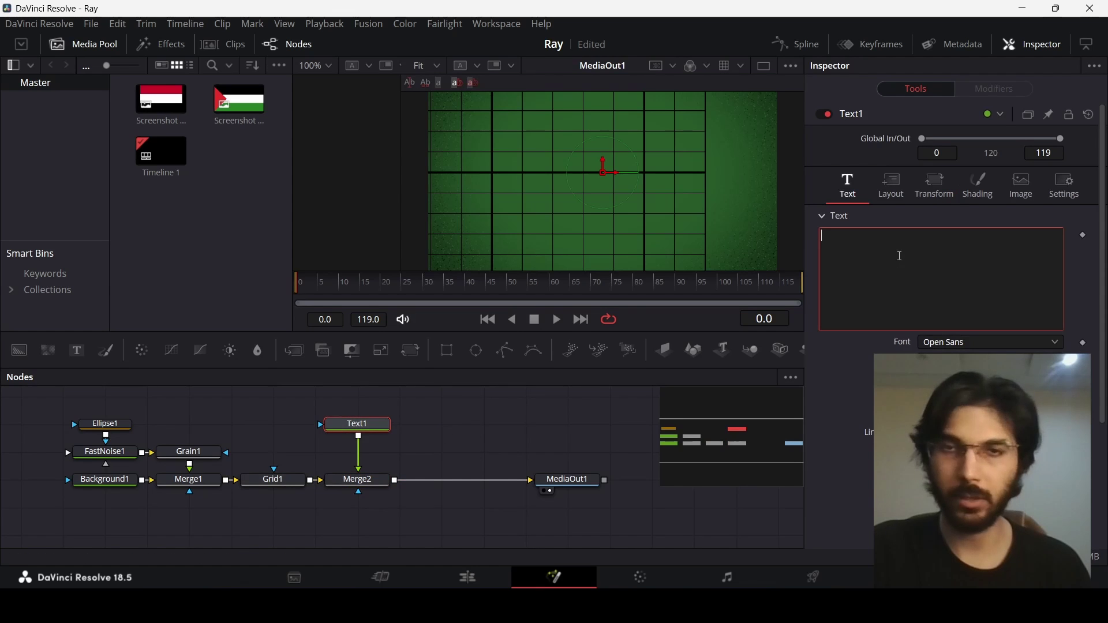
type("POWER")
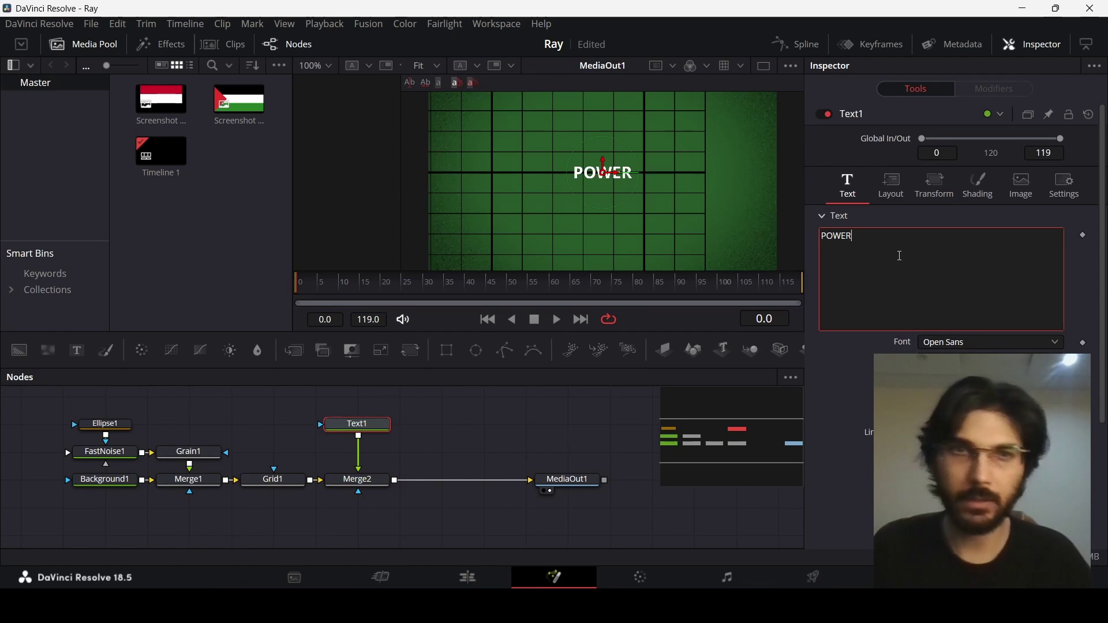
left_click(1003, 348)
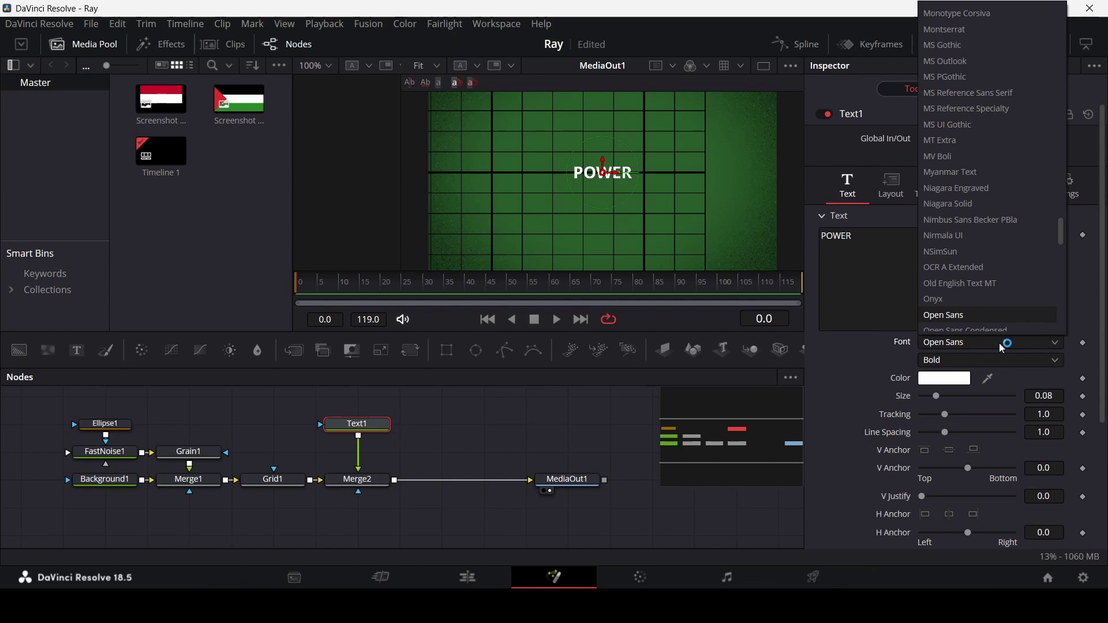
type("Georgia")
key("Return")
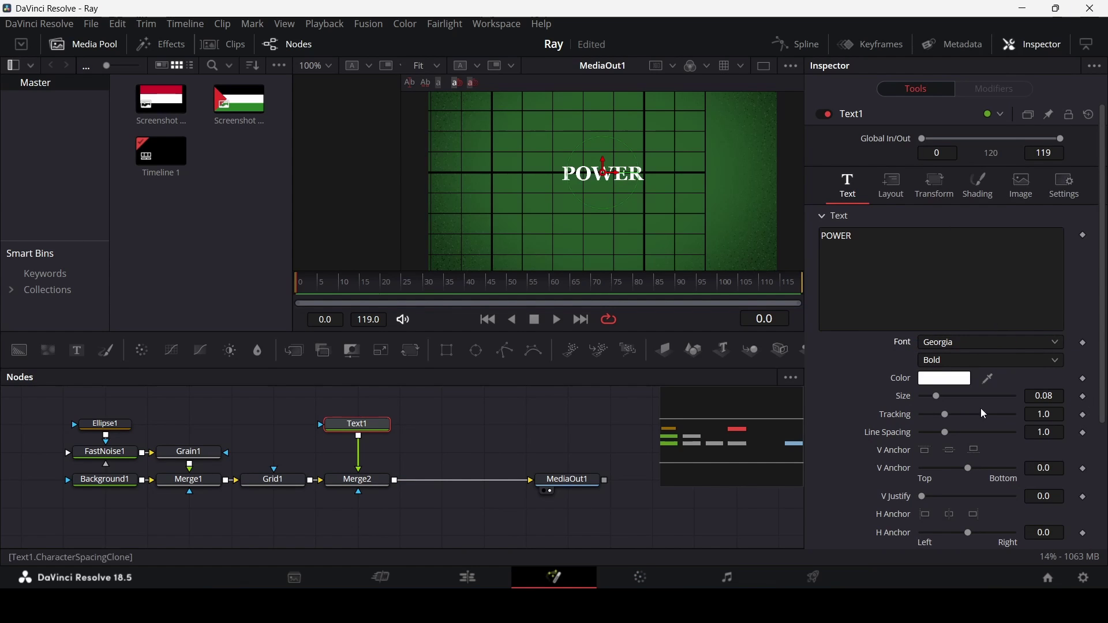
Rotate the POWER text 270 degrees around Z and move it horizontally into the empty strip beside the grid.
left_click(892, 186)
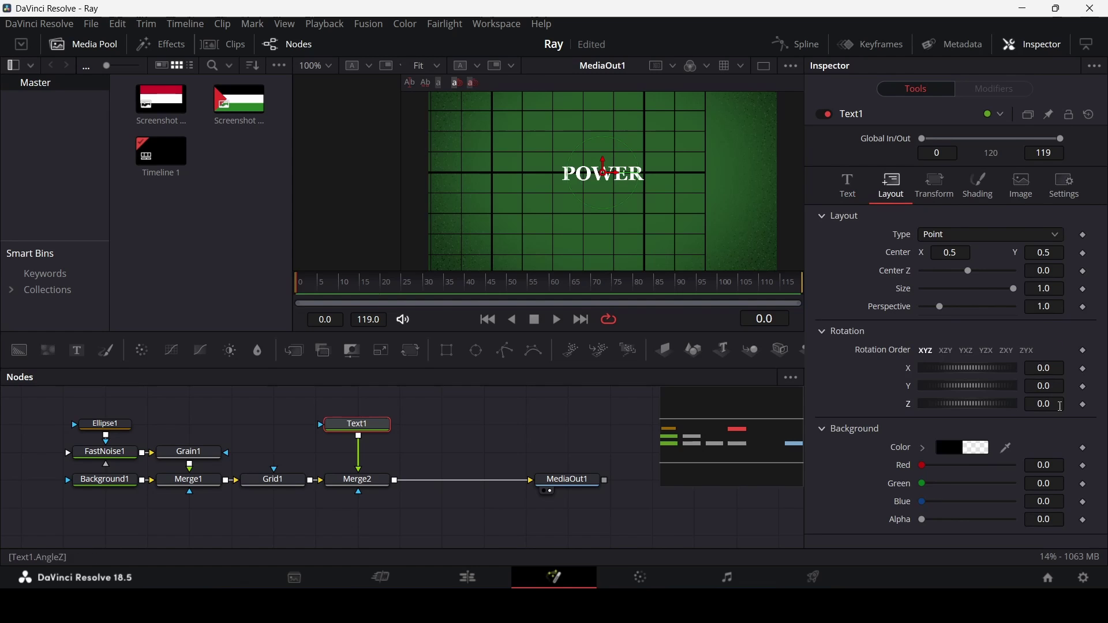
left_click(1061, 406)
type("270")
key("Return")
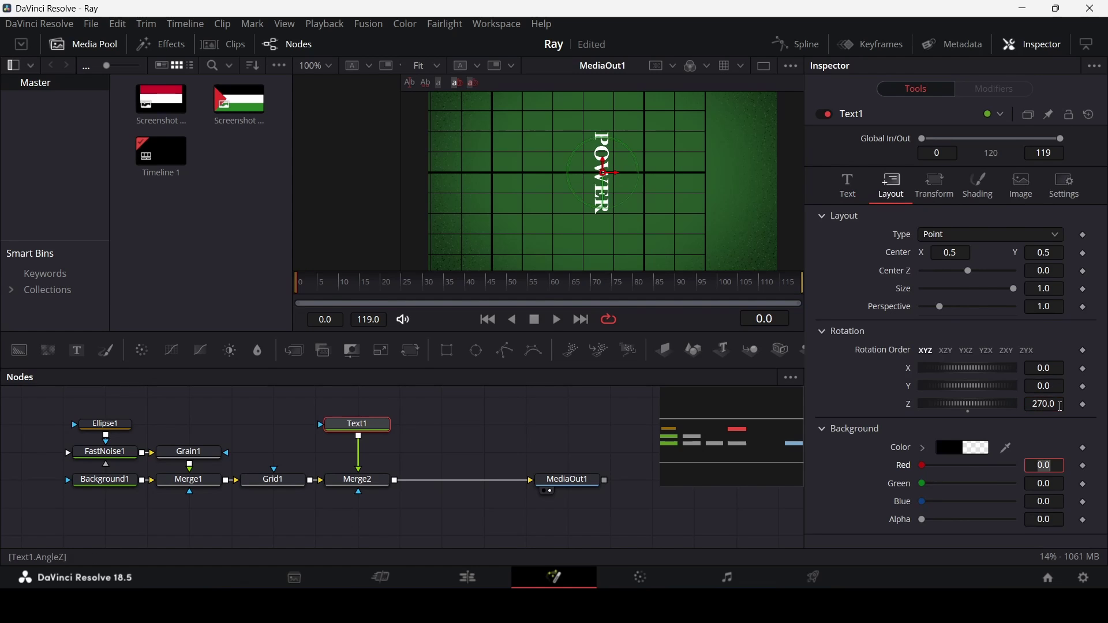
left_click_drag(617, 173, 743, 173)
Merge a second Text node after Merge2 and change the POWER text's colour to pale yellow #f6ffc9.
left_click_drag(77, 351, 369, 479)
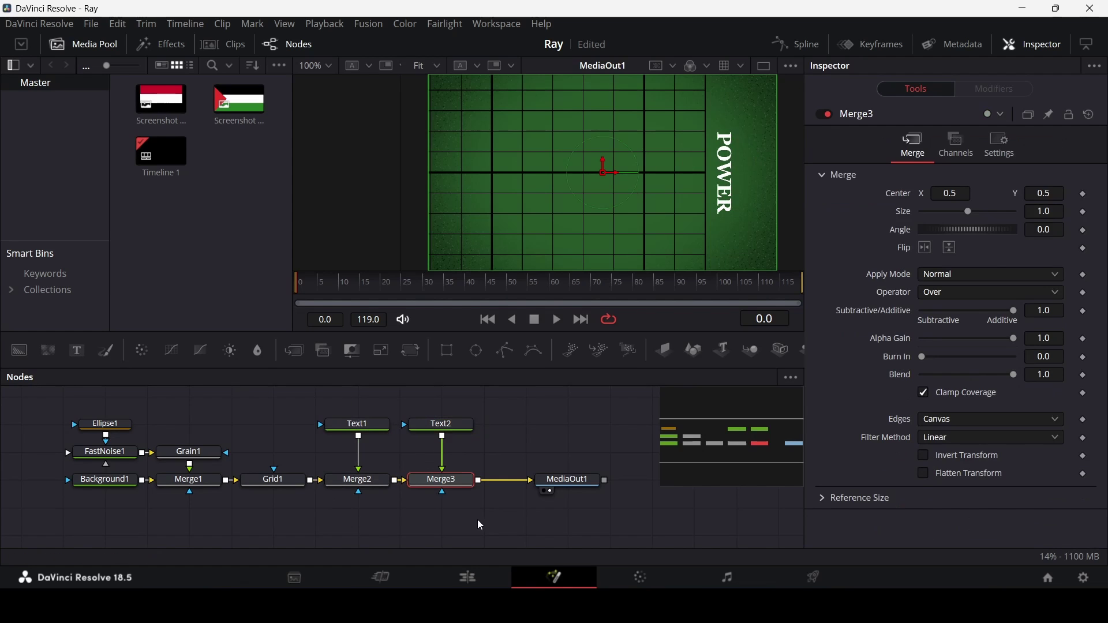
left_click(364, 427)
left_click(935, 381)
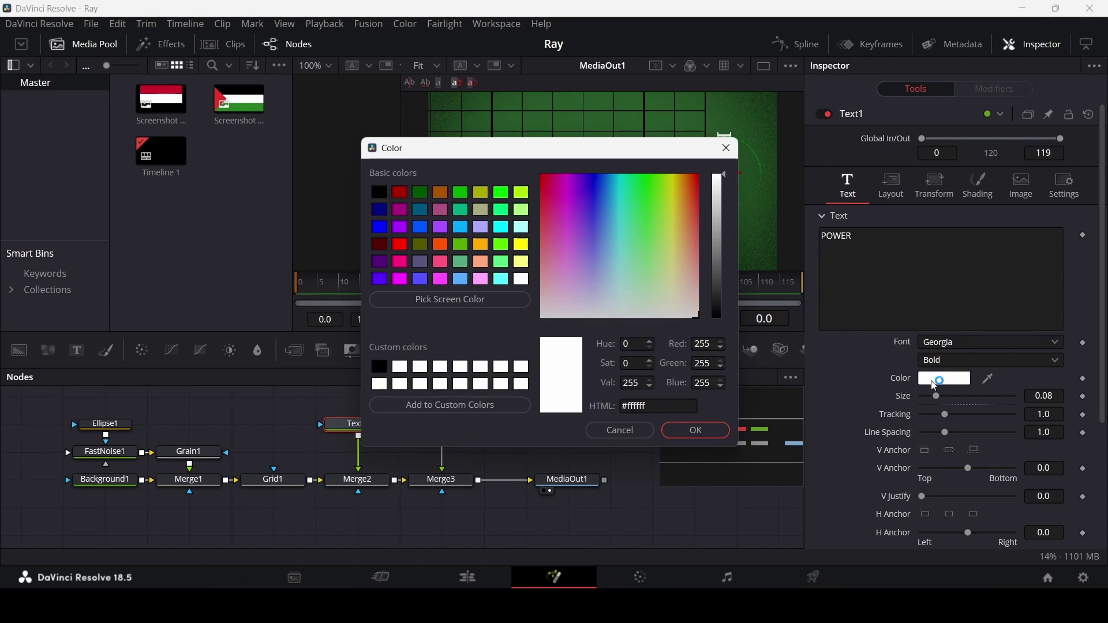
left_click_drag(645, 260, 668, 288)
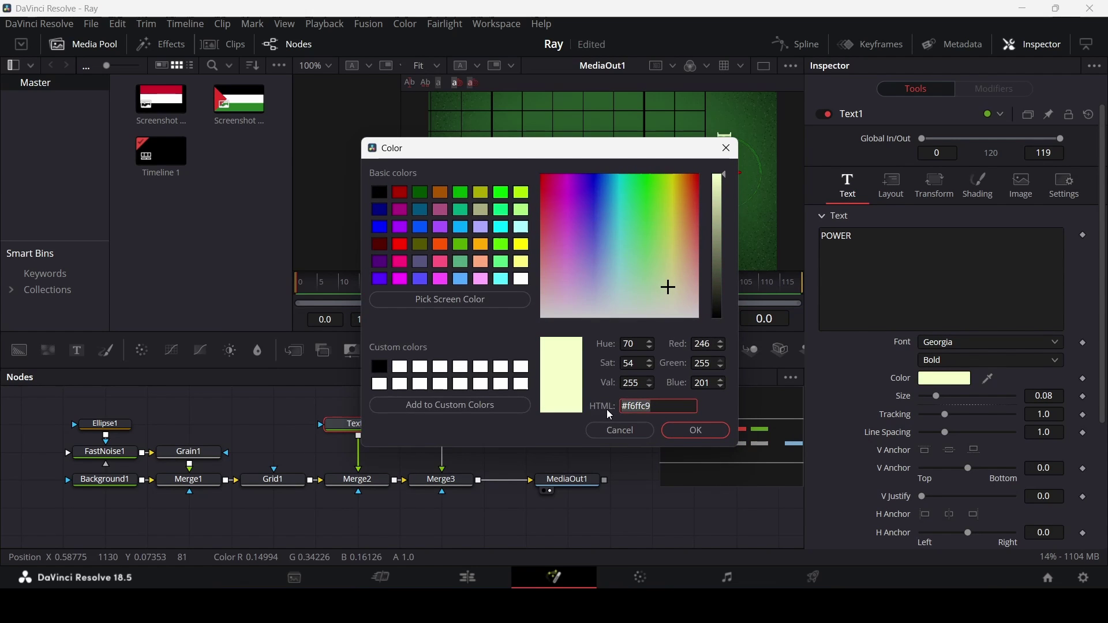
left_click(697, 431)
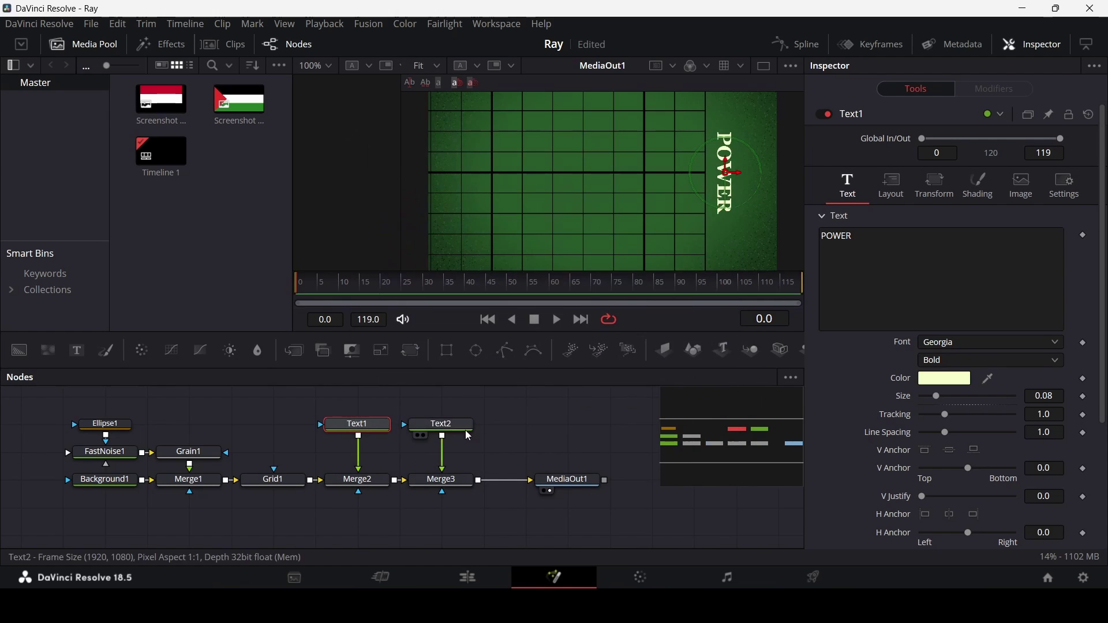
Set Text2's colour to #f6ffc9 so that it matches the POWER text.
left_click(442, 424)
left_click(935, 381)
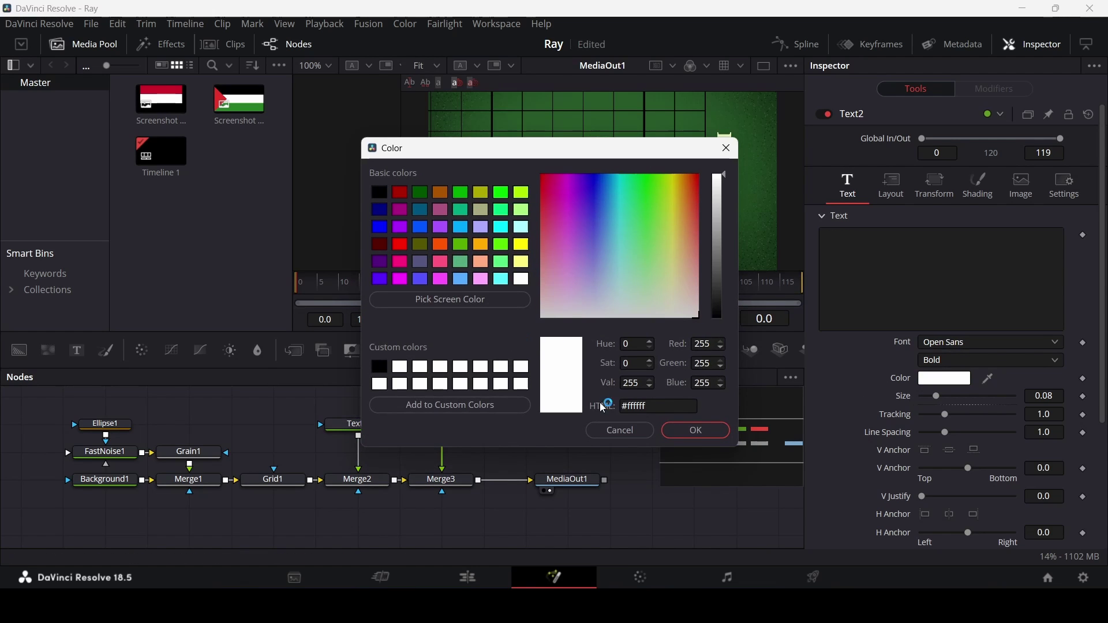
triple_click(635, 407)
type("#f6ffc9")
left_click(663, 431)
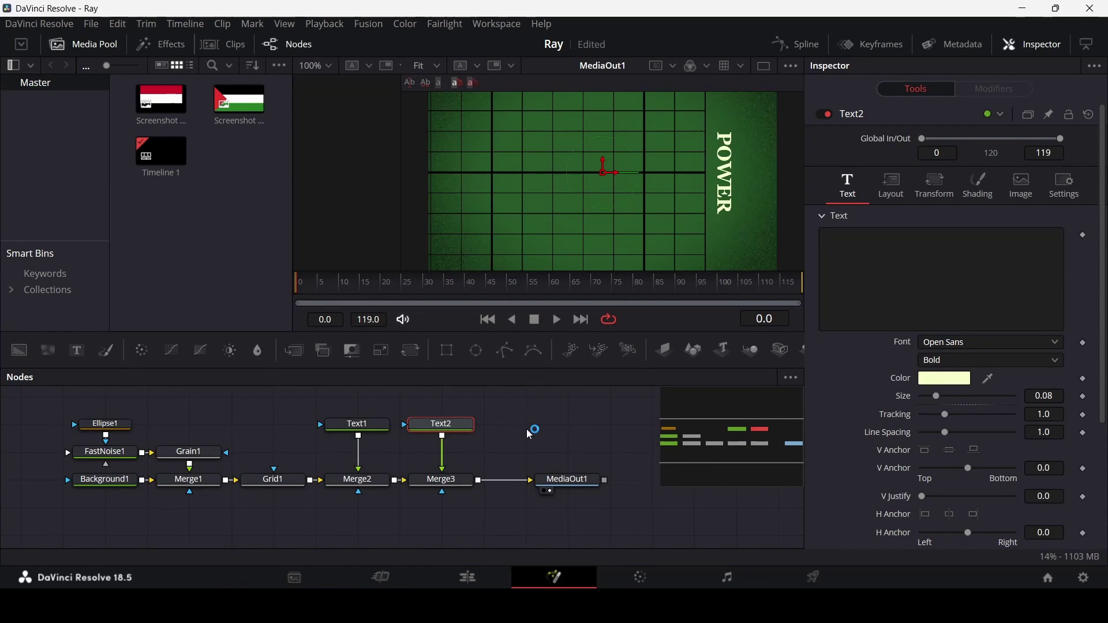
Enter "3." as Text2's text and set its size to 0.3.
left_click(879, 254)
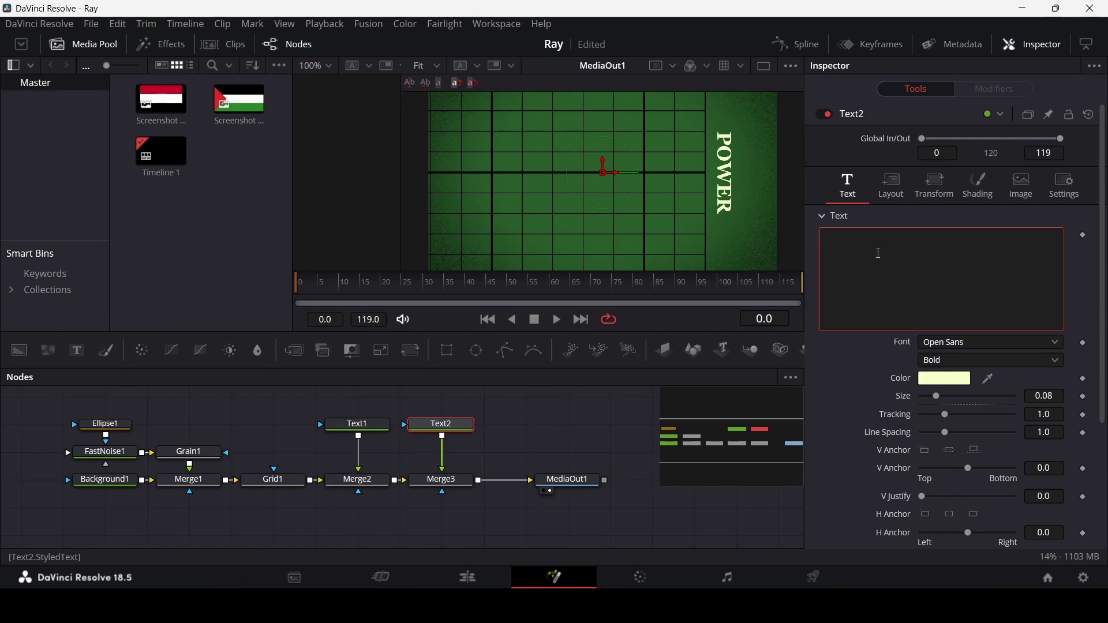
type("3.")
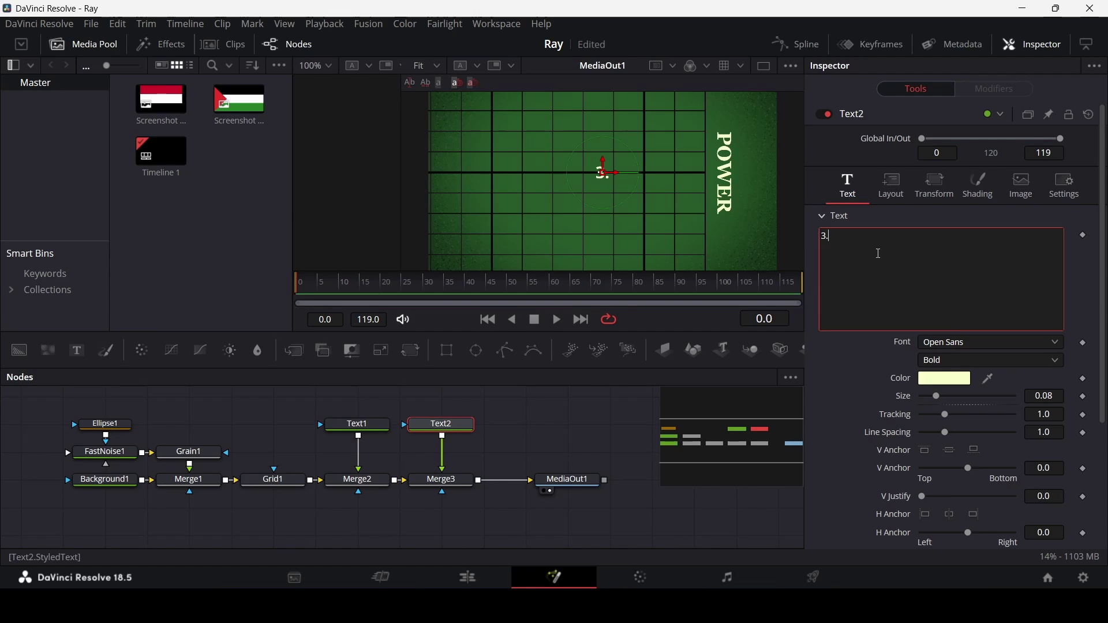
key("Escape")
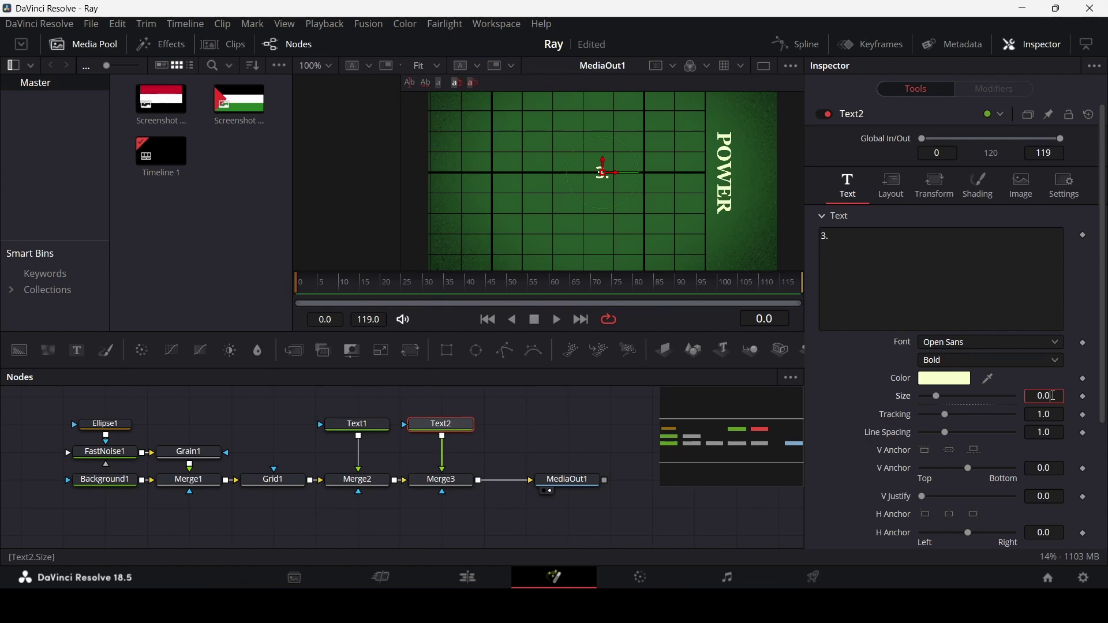
key("BackSpace")
type("2")
key("Return")
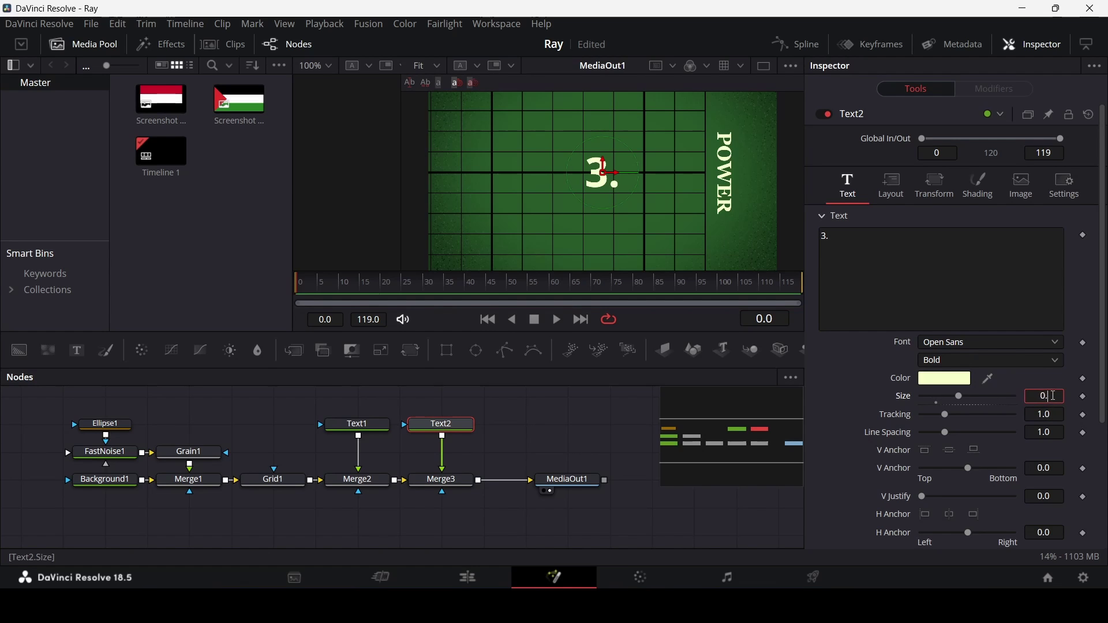
type("3")
key("Return")
Change the "3." text's font to Georgia and increase its size to 0.5.
left_click(960, 344)
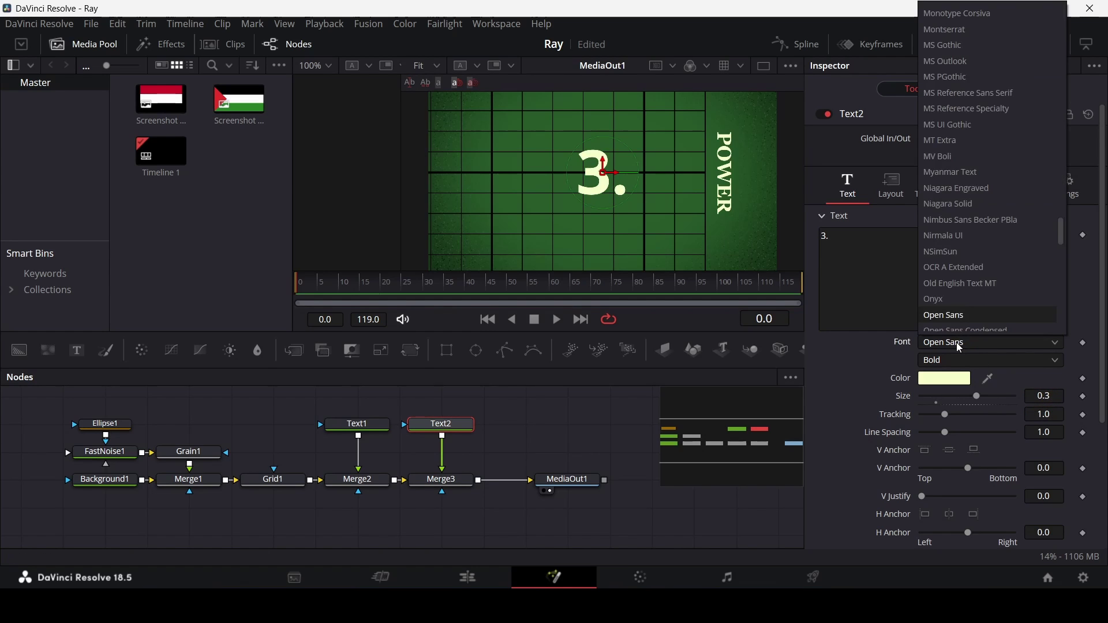
type("Georgia")
key("Return")
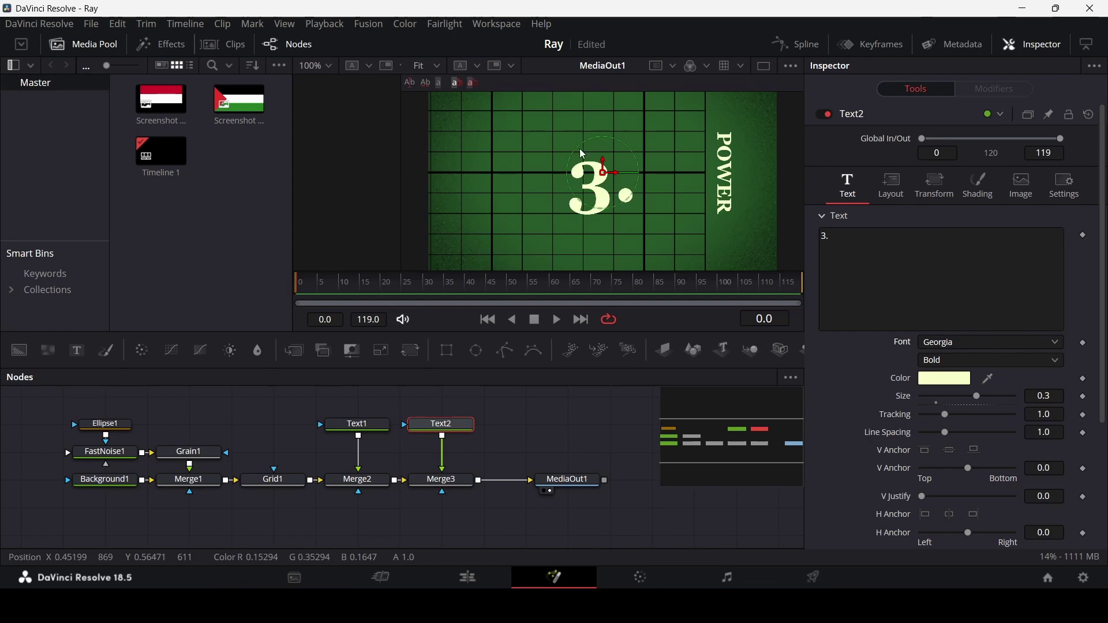
scroll(606, 199, "down", 2)
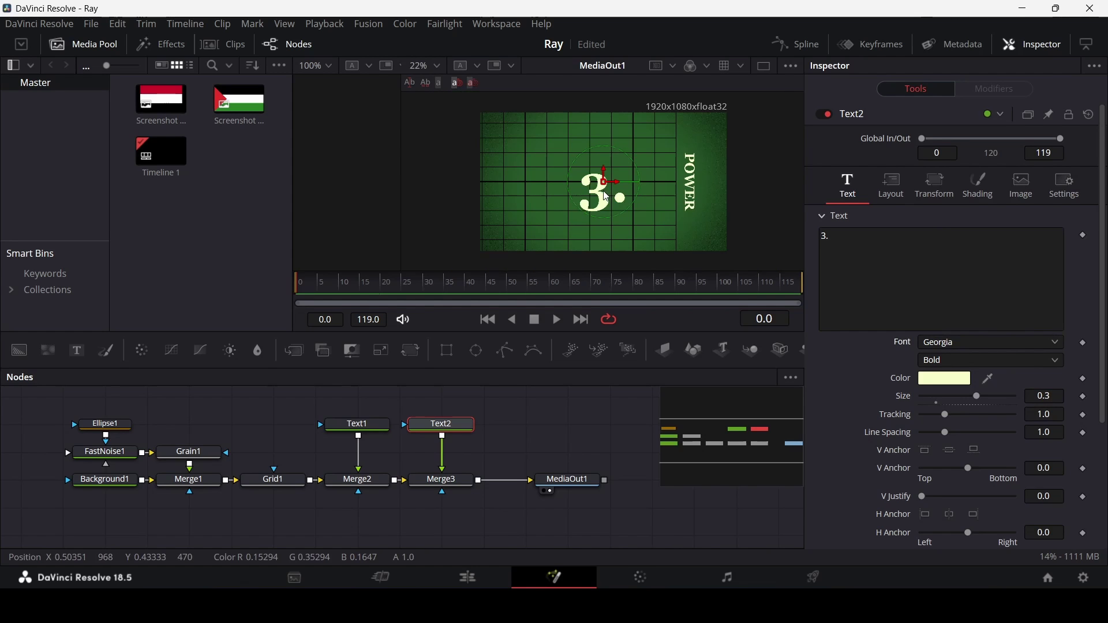
scroll(607, 185, "up", 1)
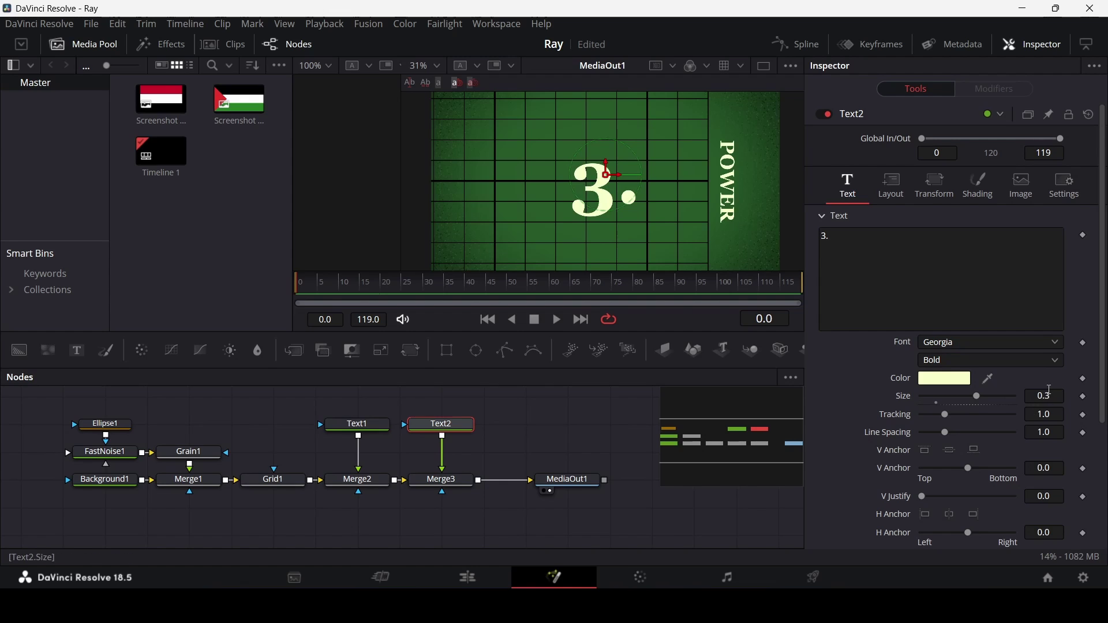
key("Return")
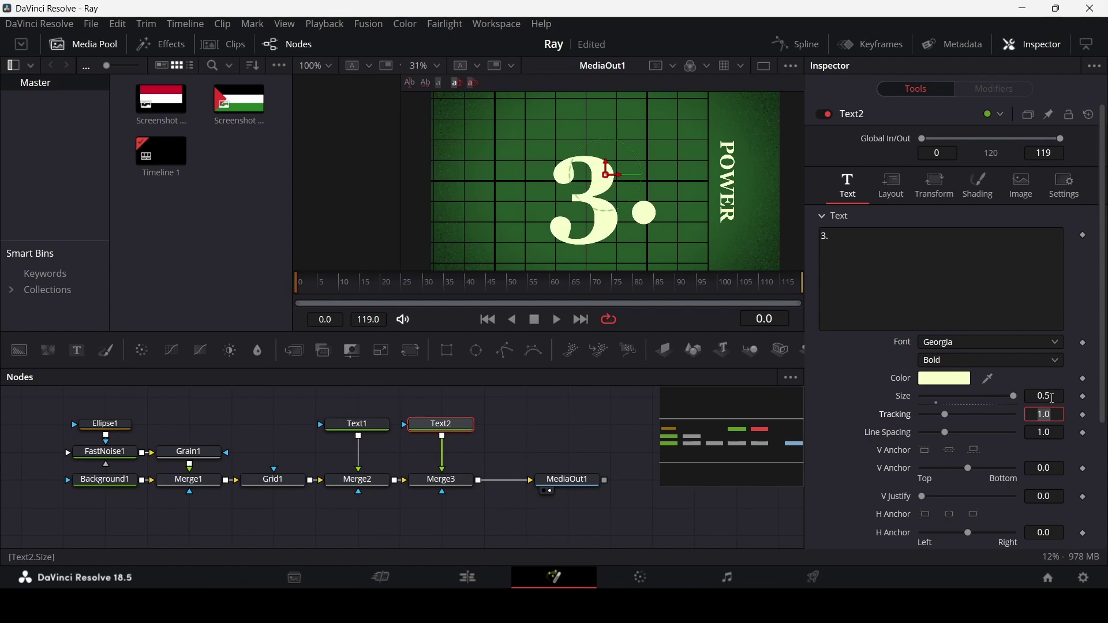
Keyframe Text2's size at 0.5 on frame 10 and a smaller size on frame 0, and play back the growth.
left_click(580, 429)
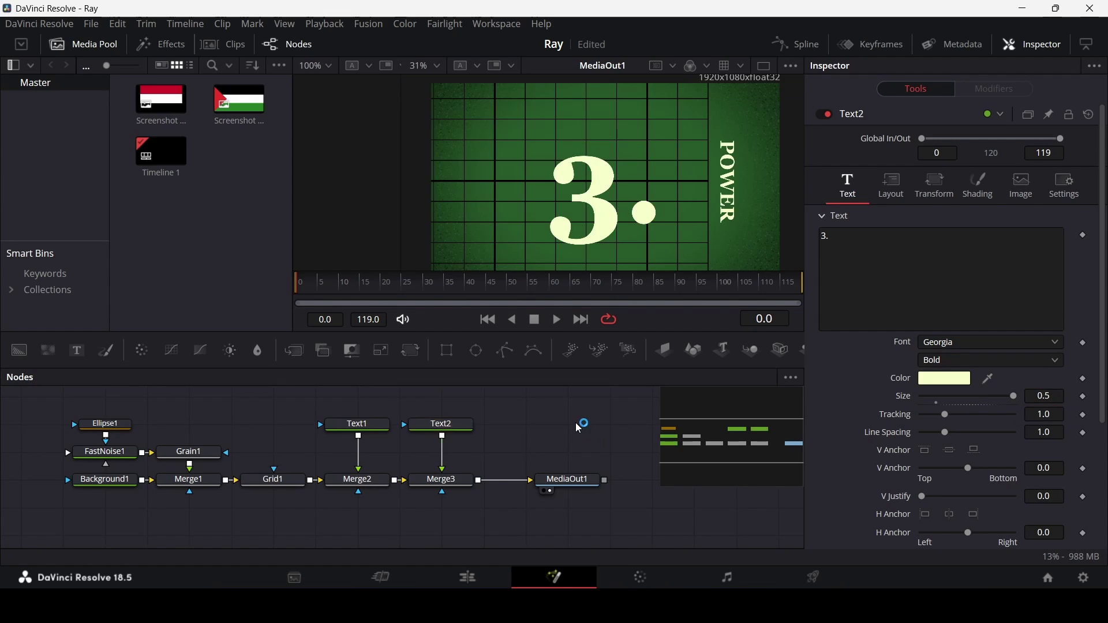
left_click(344, 288)
left_click(464, 433)
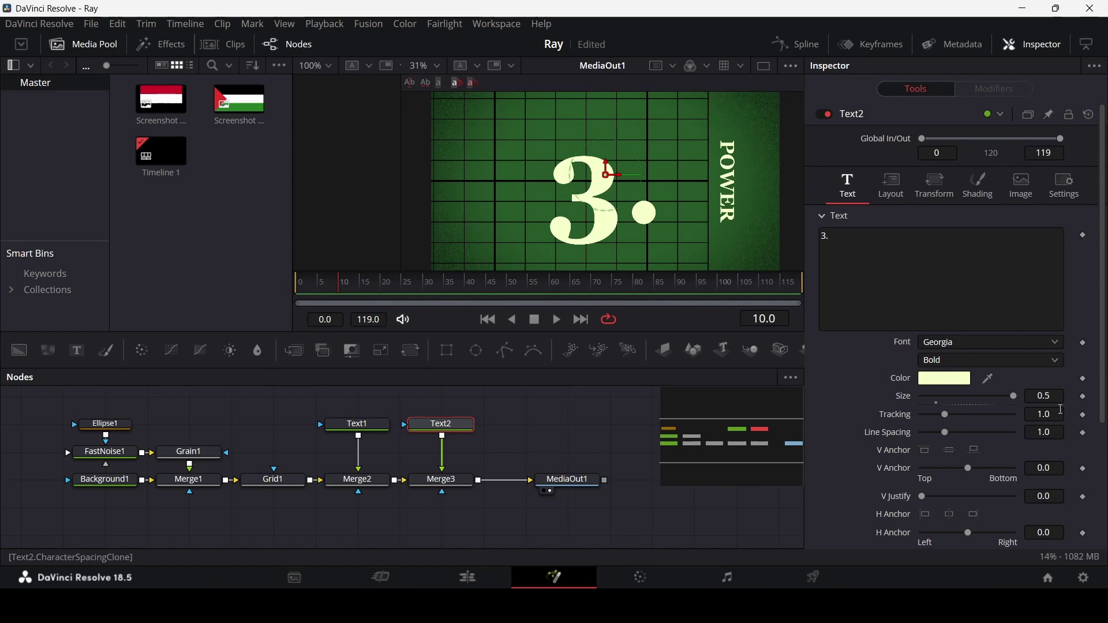
left_click(1084, 396)
left_click_drag(327, 292, 278, 298)
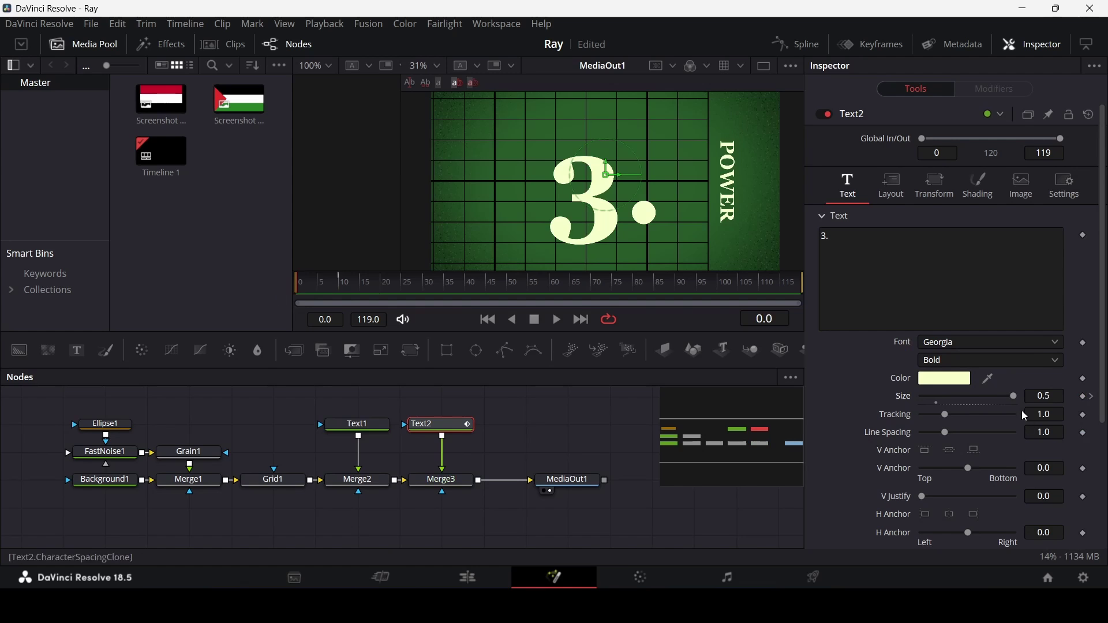
left_click_drag(1007, 396, 939, 398)
left_click(558, 414)
key("space")
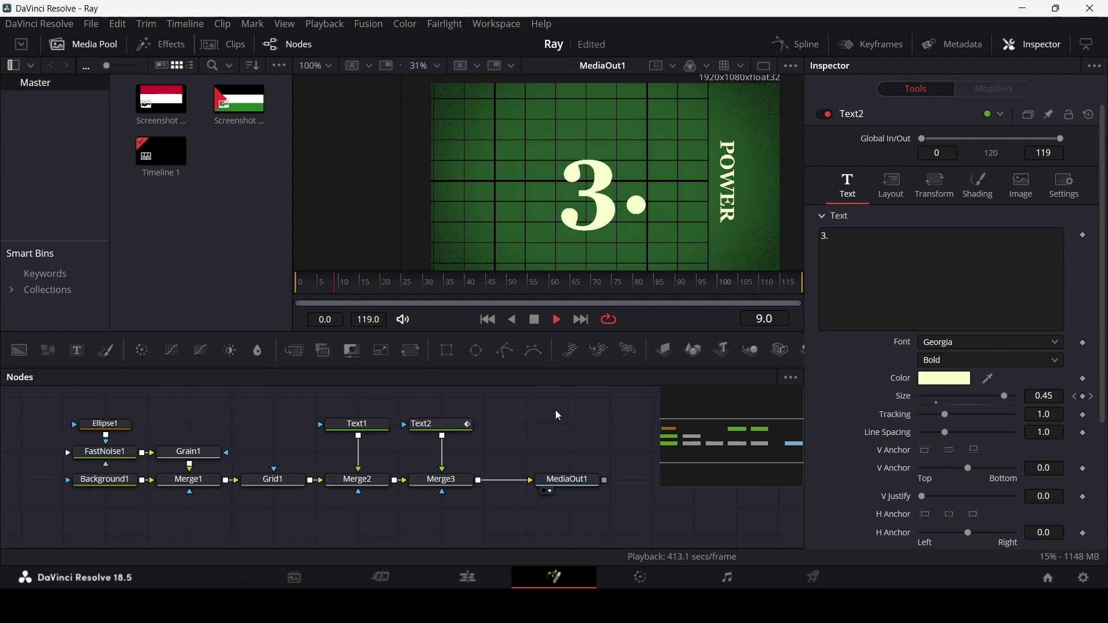
key("space")
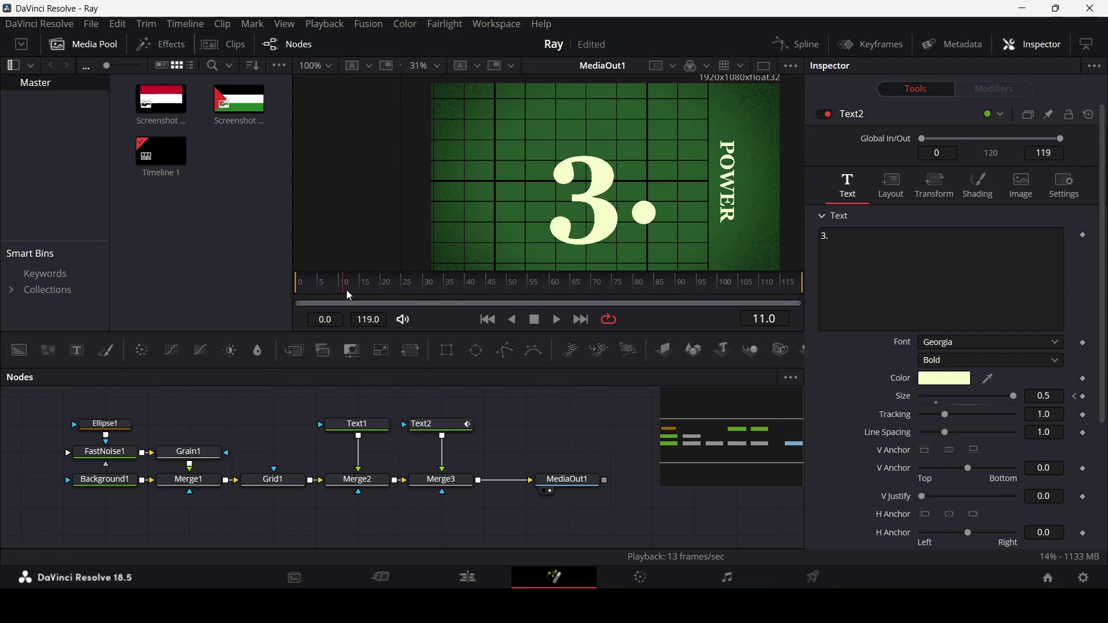
Keyframe Text2's size to shrink from 0.5 to 0.0 at frame 30 and play back the animation.
left_click_drag(349, 295, 430, 298)
left_click(1085, 397)
left_click_drag(1022, 403, 815, 402)
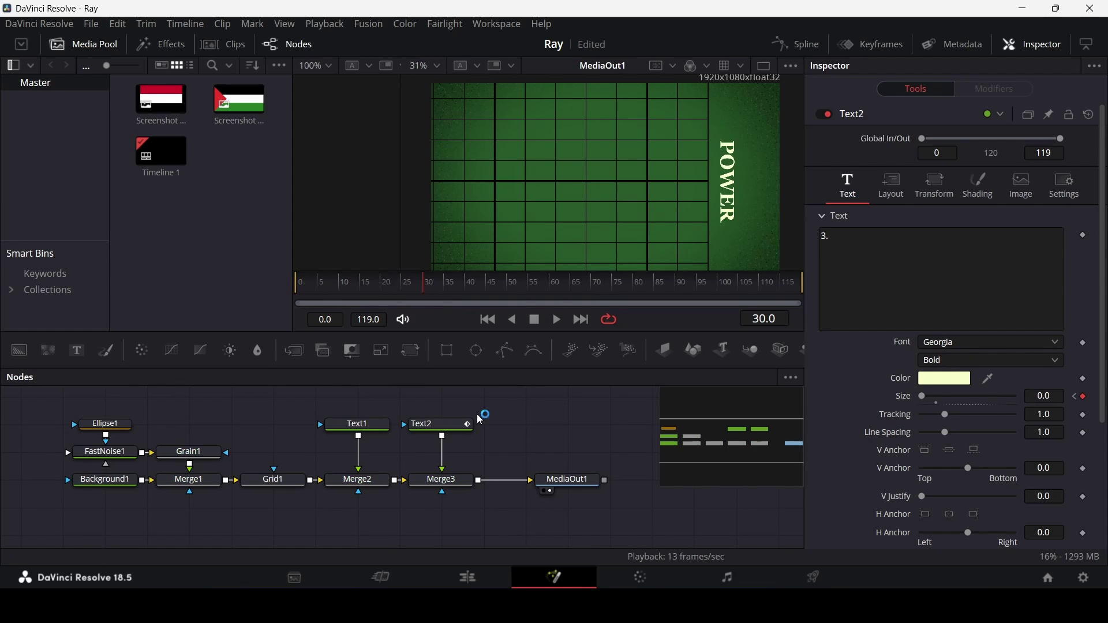
key("space")
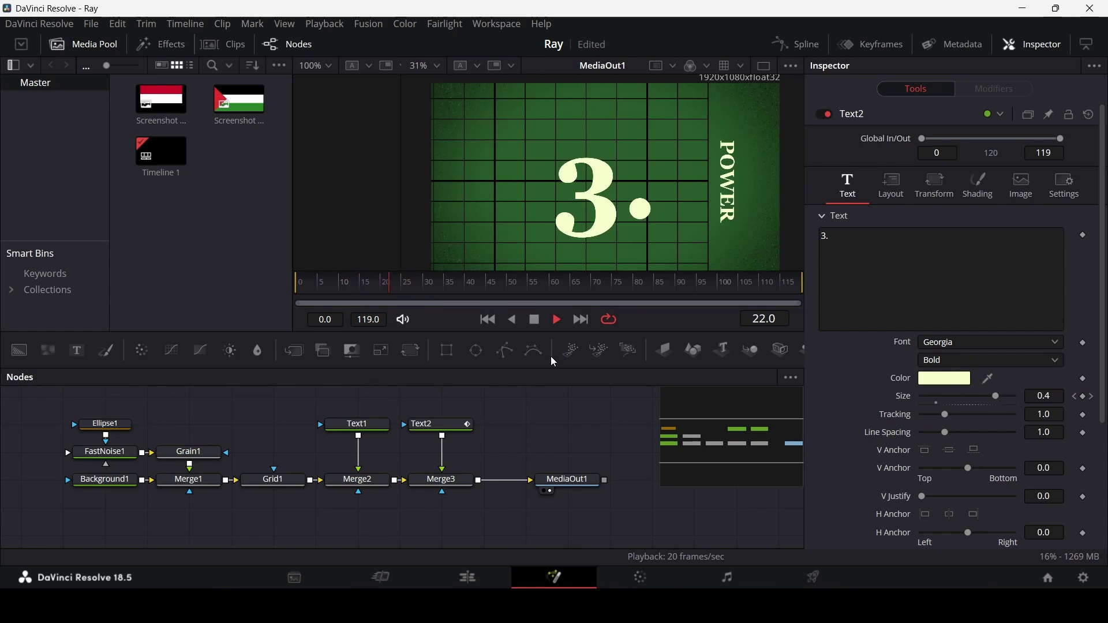
key("space")
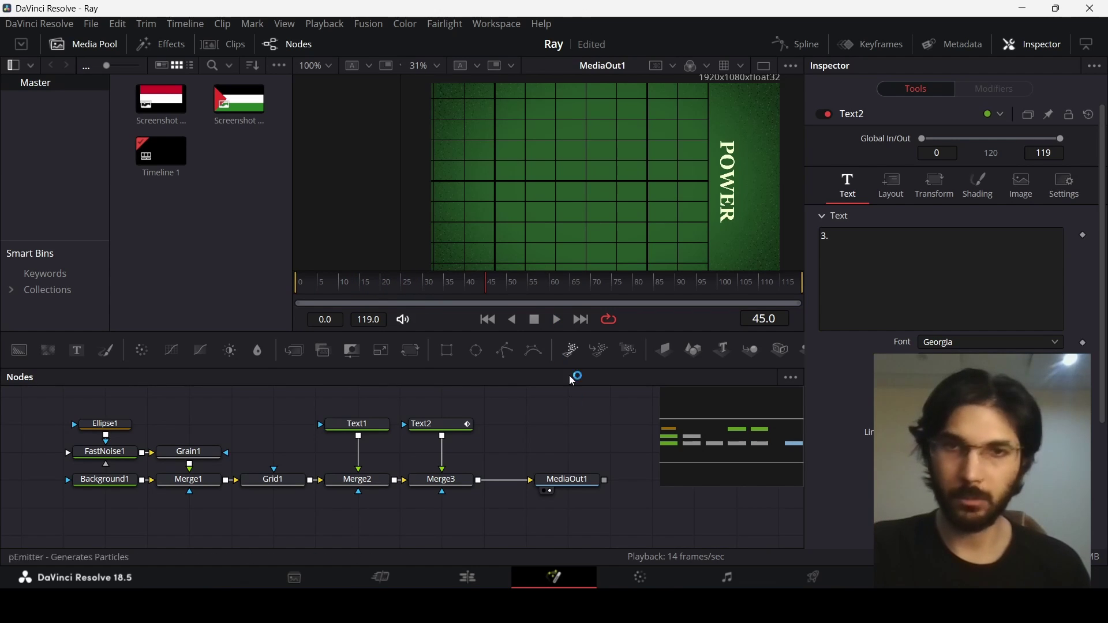
Move MediaOut1 farther from Merge3 and add a Background node with a Polygon node above it in the gap.
left_click_drag(567, 433, 550, 490)
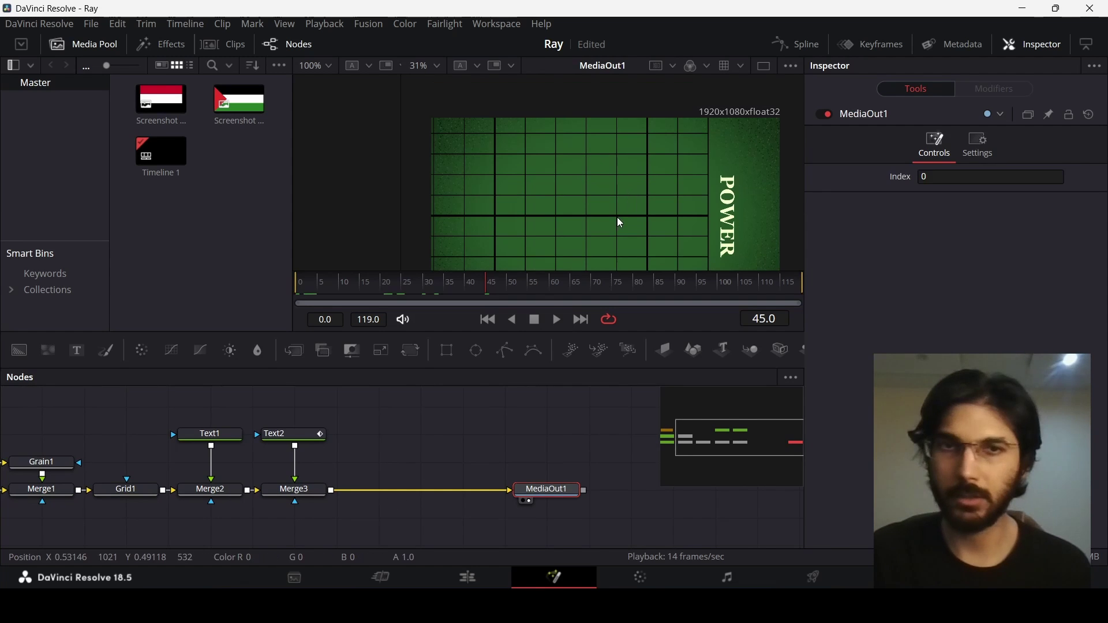
scroll(618, 217, "down", 1)
scroll(621, 195, "down", 2)
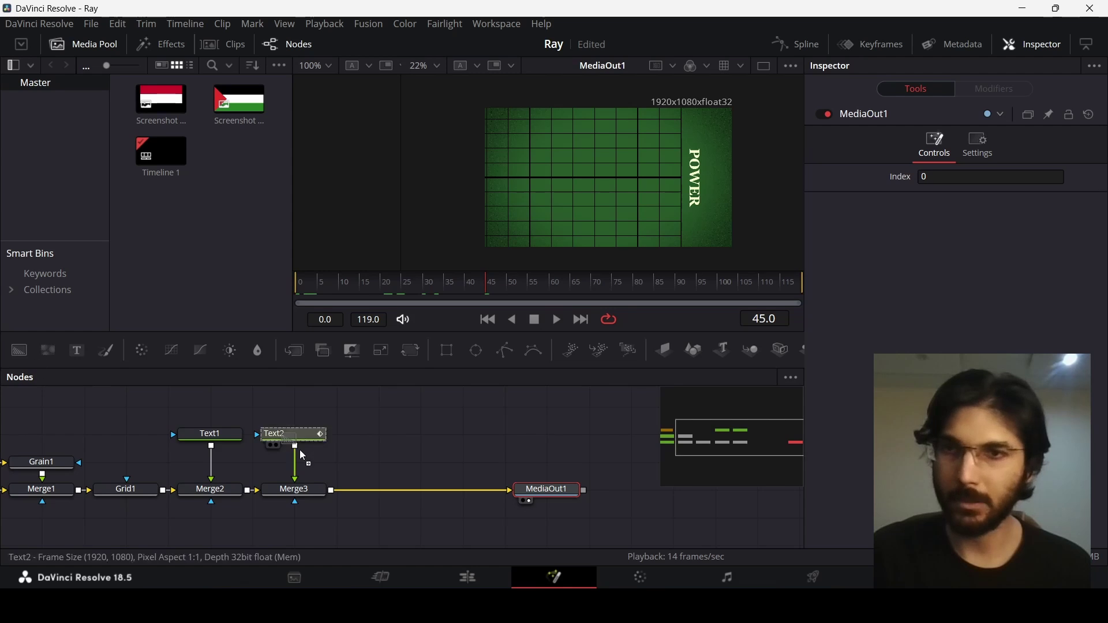
left_click_drag(303, 456, 385, 469)
left_click_drag(504, 352, 394, 441)
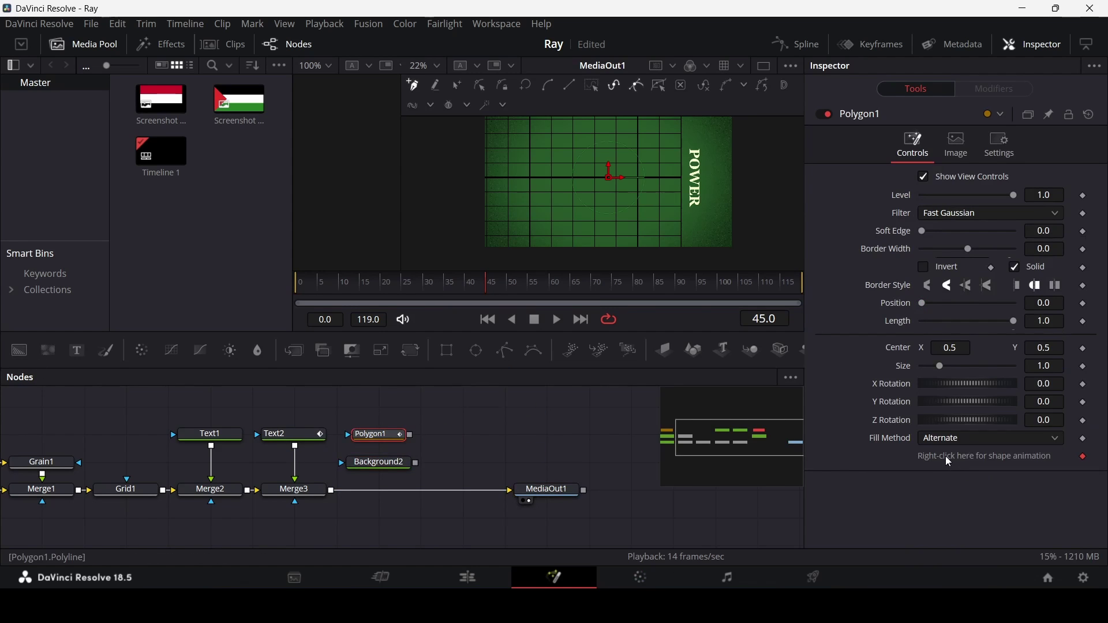
Remove Polygon1's shape animation, connect it as Background2's mask and merge Background2 over Merge3's output.
right_click(951, 464)
left_click(999, 411)
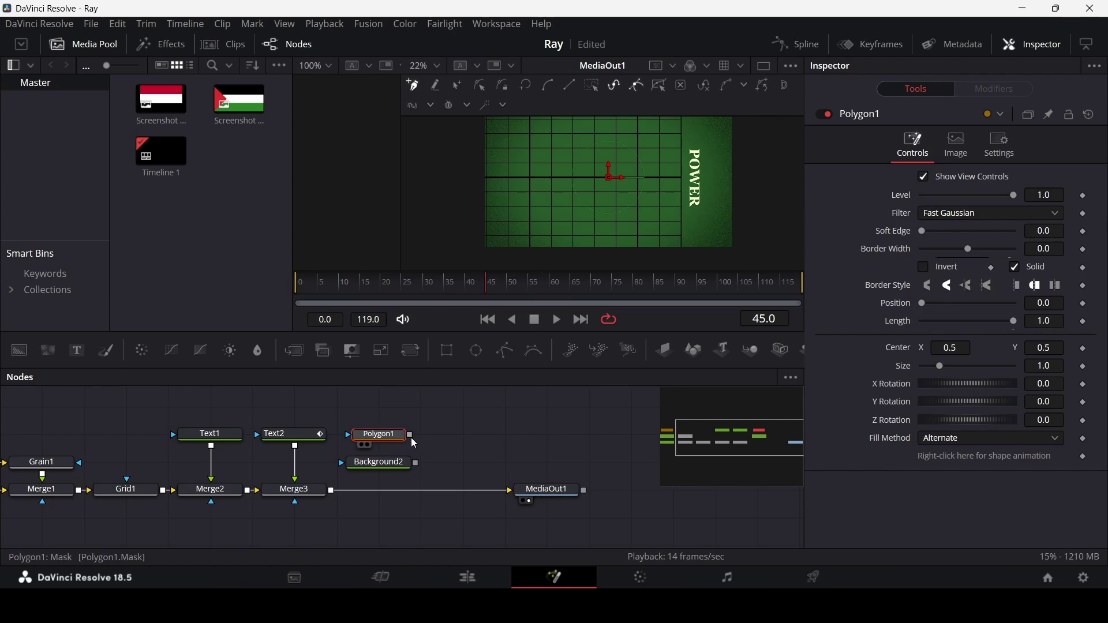
left_click_drag(414, 444, 334, 496)
left_click(381, 434)
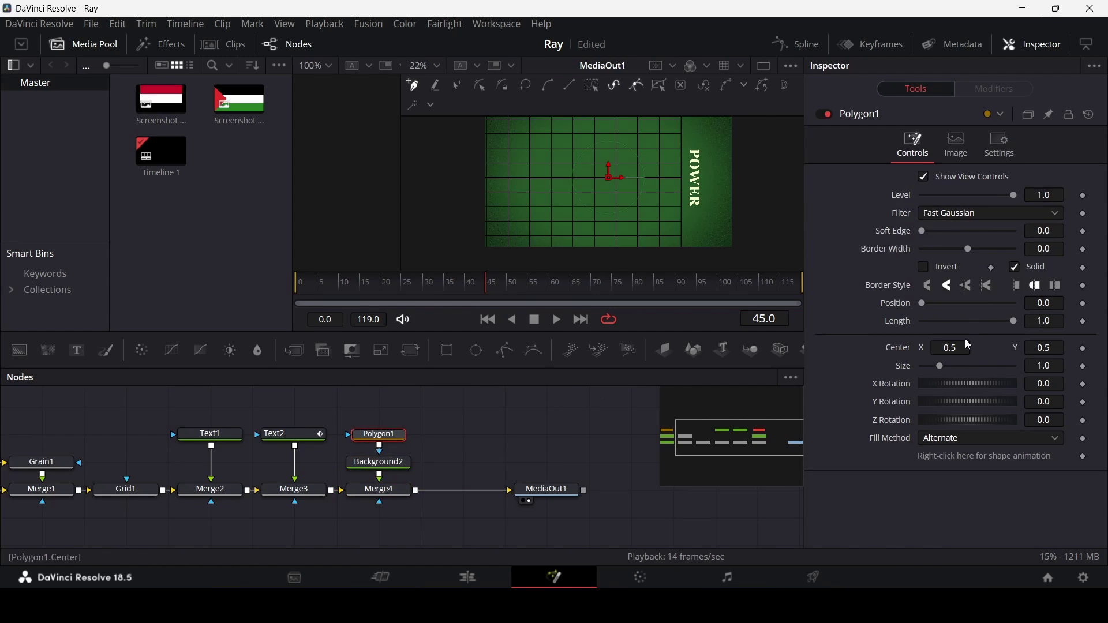
Turn off Polygon1's solid fill and set its border width to 0.1.
left_click(1049, 251)
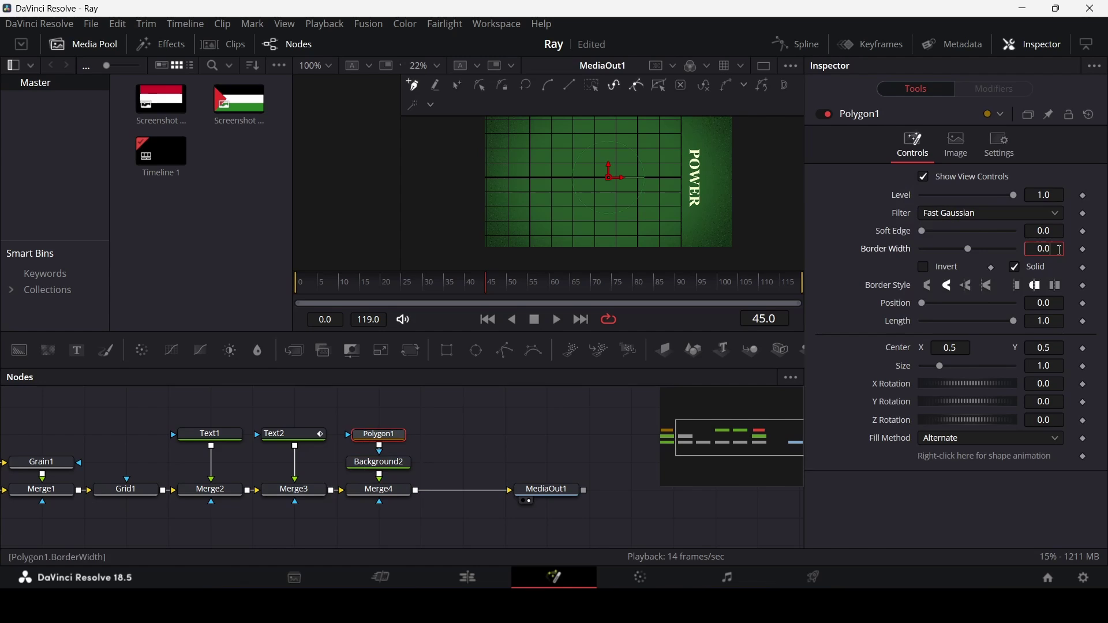
left_click(1016, 266)
left_click(1054, 251)
type("1")
key("Tab")
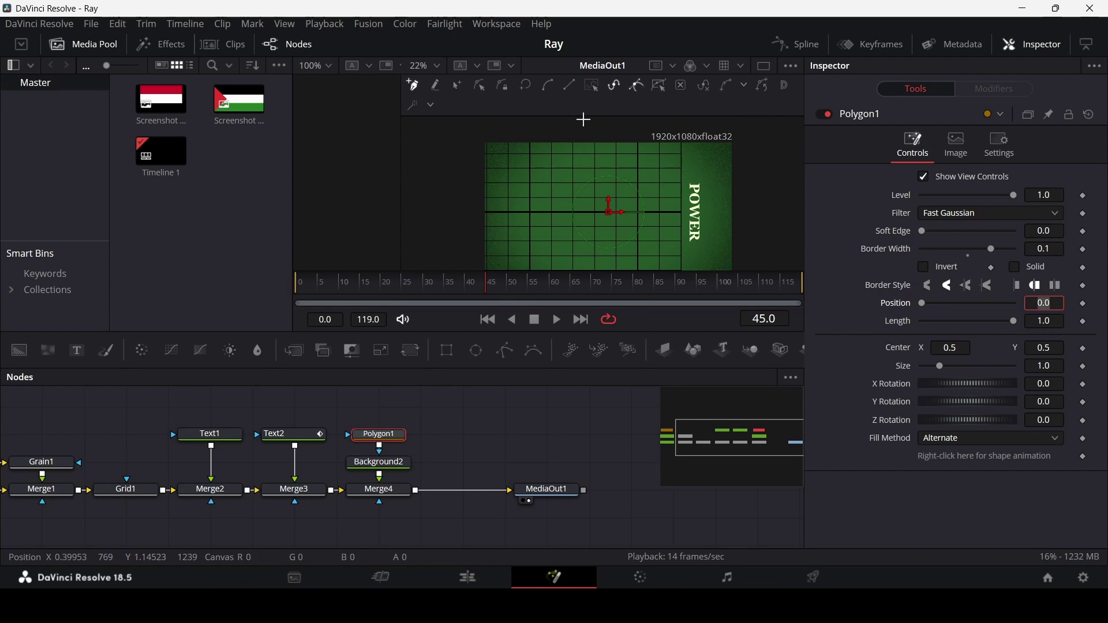
Draw an open Polygon1 stroke from above the frame down into the upper middle of the grid and reposition its lower end.
scroll(601, 133, "up", 3)
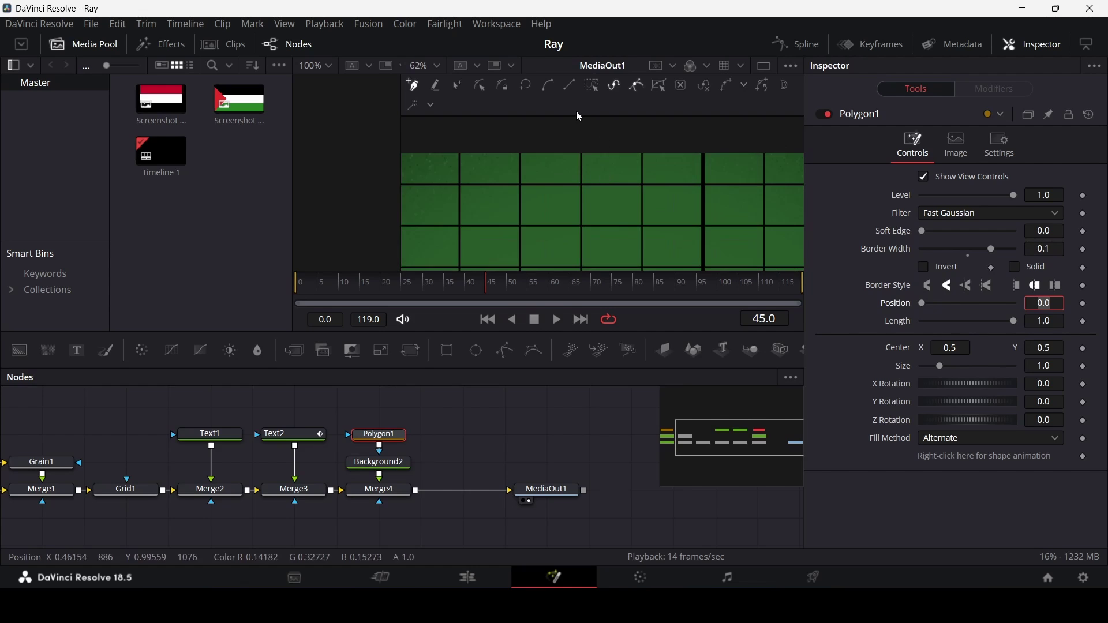
scroll(582, 123, "down", 2)
scroll(578, 152, "down", 2)
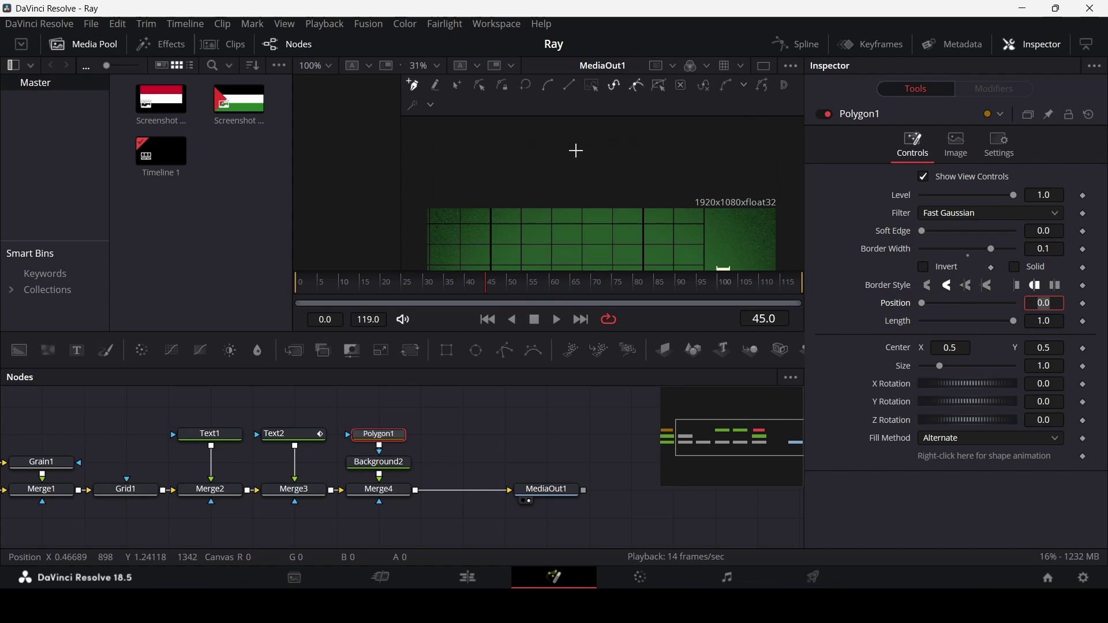
scroll(613, 190, "down", 1)
scroll(635, 185, "down", 2)
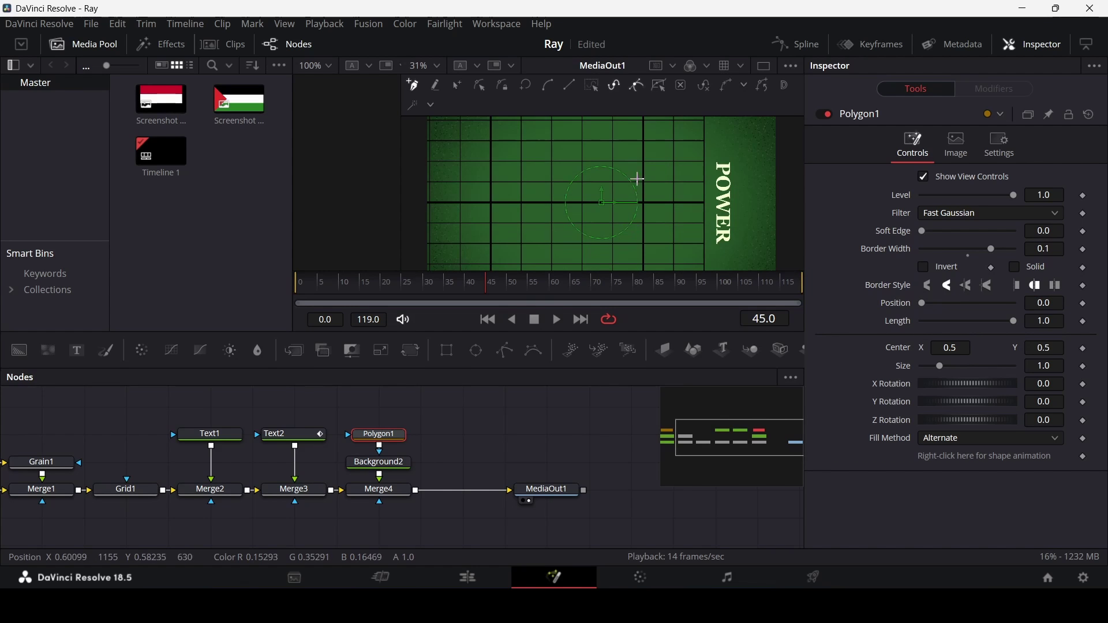
left_click(644, 124)
left_click(688, 167)
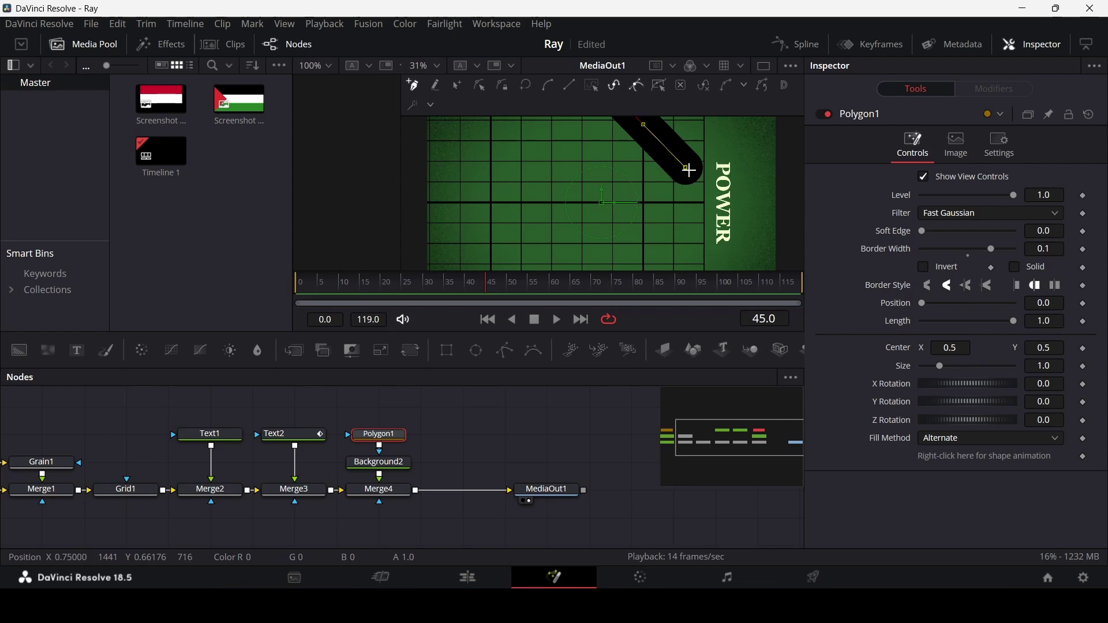
left_click_drag(688, 172, 639, 178)
Set Polygon1's border width to 0.03 and deselect the node.
scroll(639, 191, "up", 1)
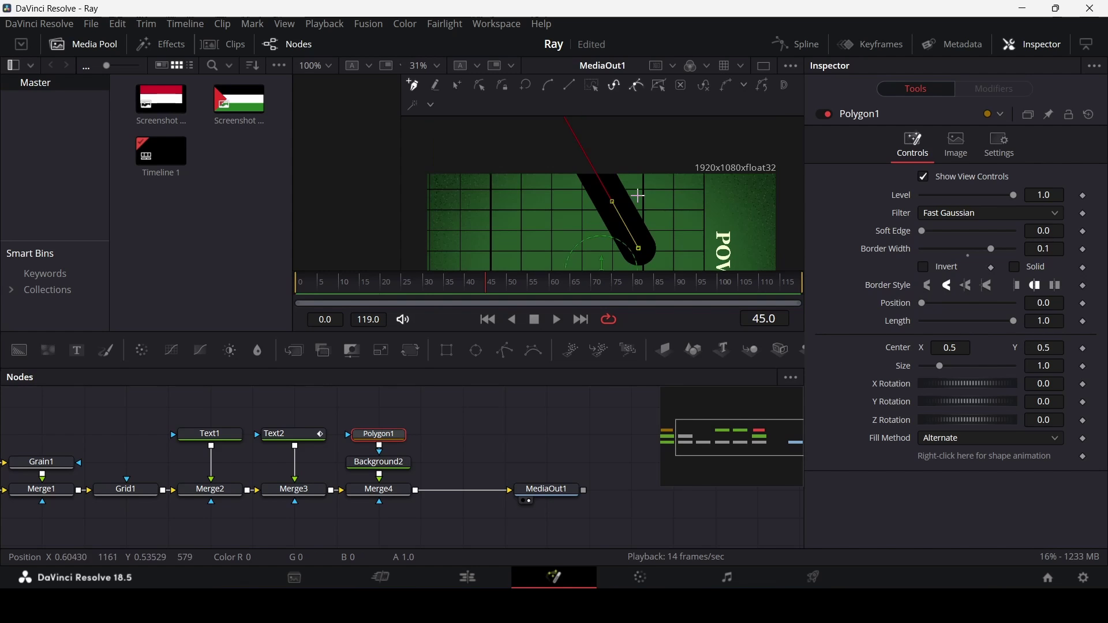
scroll(634, 211, "down", 1)
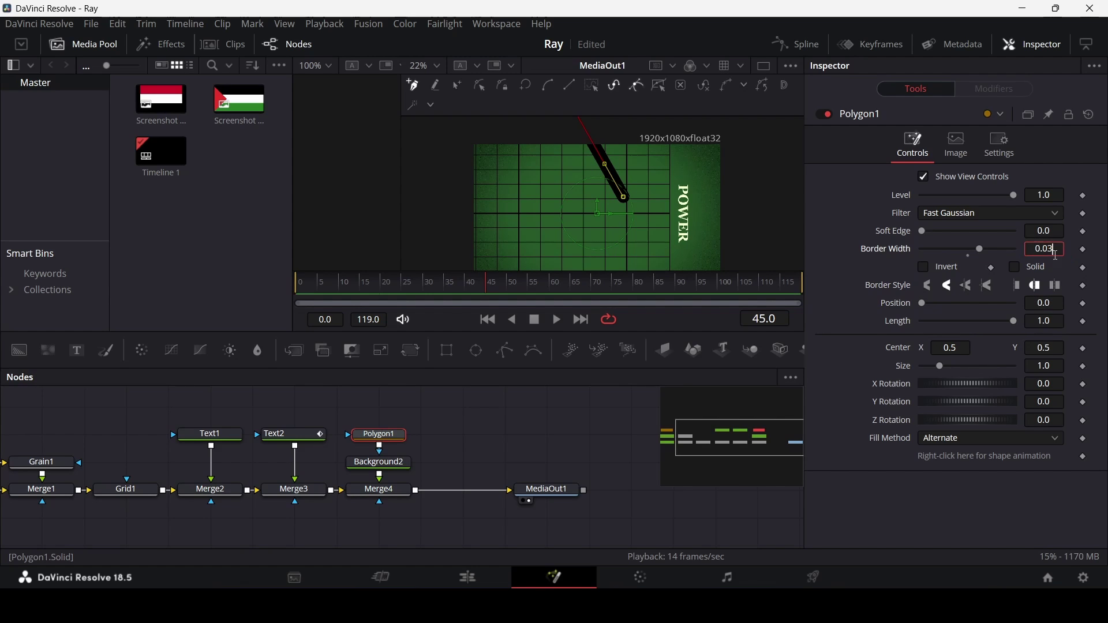
key("Return")
left_click(497, 402)
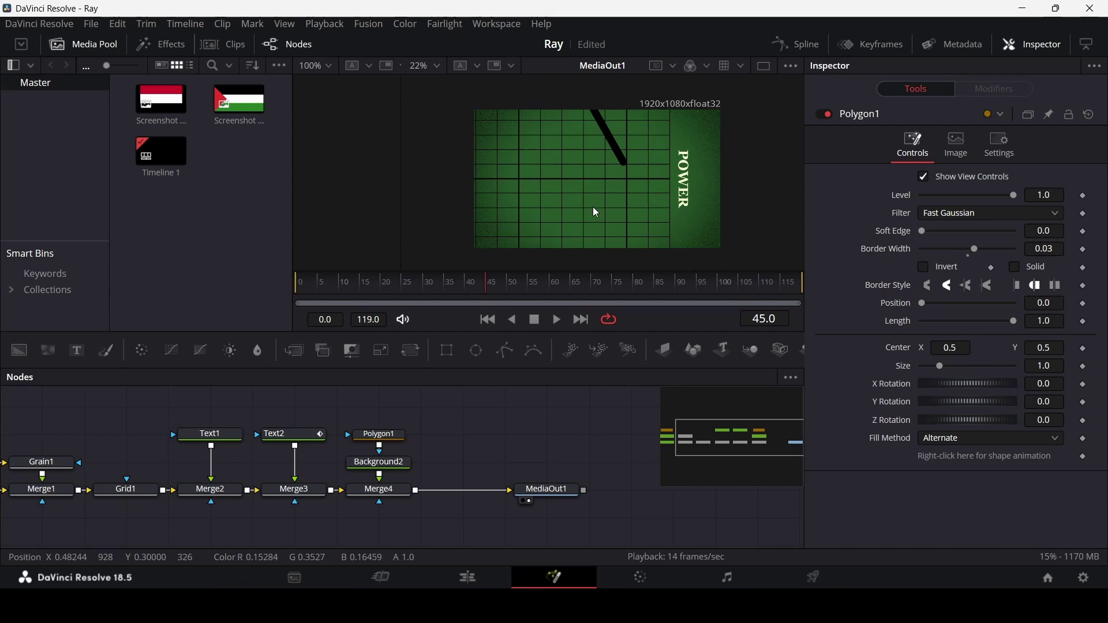
Adjust the lower end point of Polygon1's stroke and bend the stroke into a curve that bulges toward the POWER text.
scroll(619, 154, "up", 4)
left_click(367, 436)
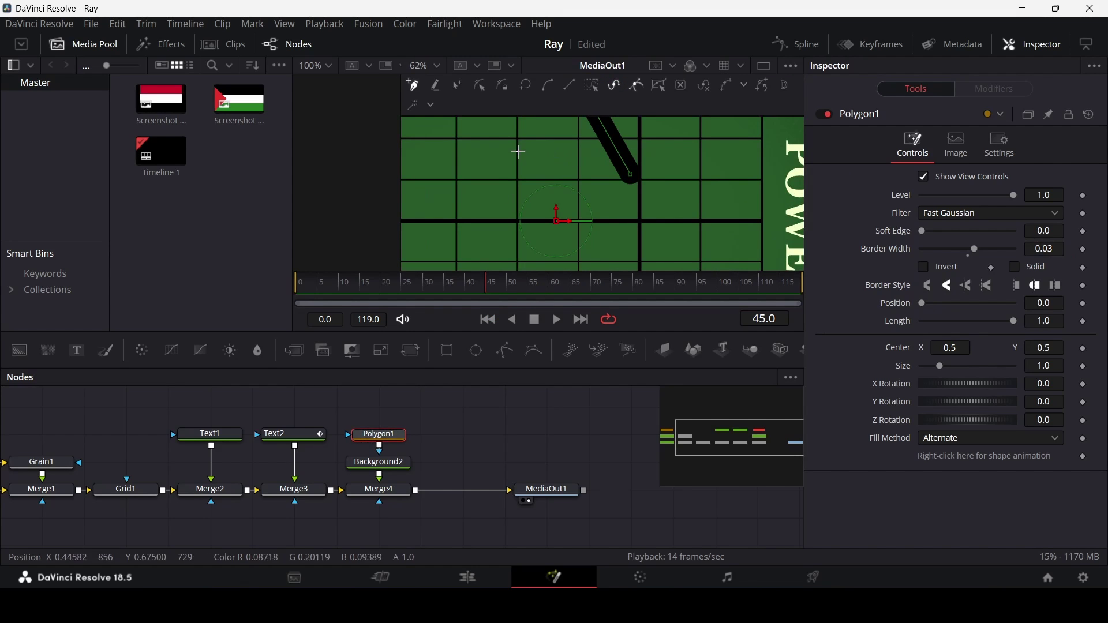
mouse_move(630, 173)
left_mouse_down()
mouse_move(612, 189)
mouse_move(617, 203)
left_mouse_up()
scroll(633, 207, "down", 4)
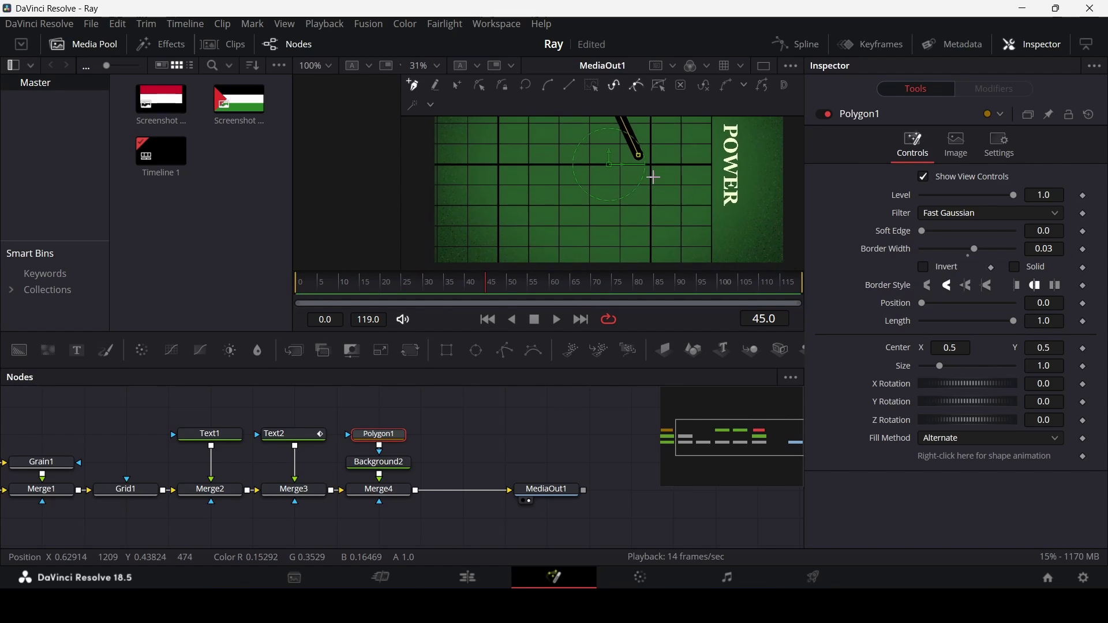
left_click_drag(640, 226, 644, 205)
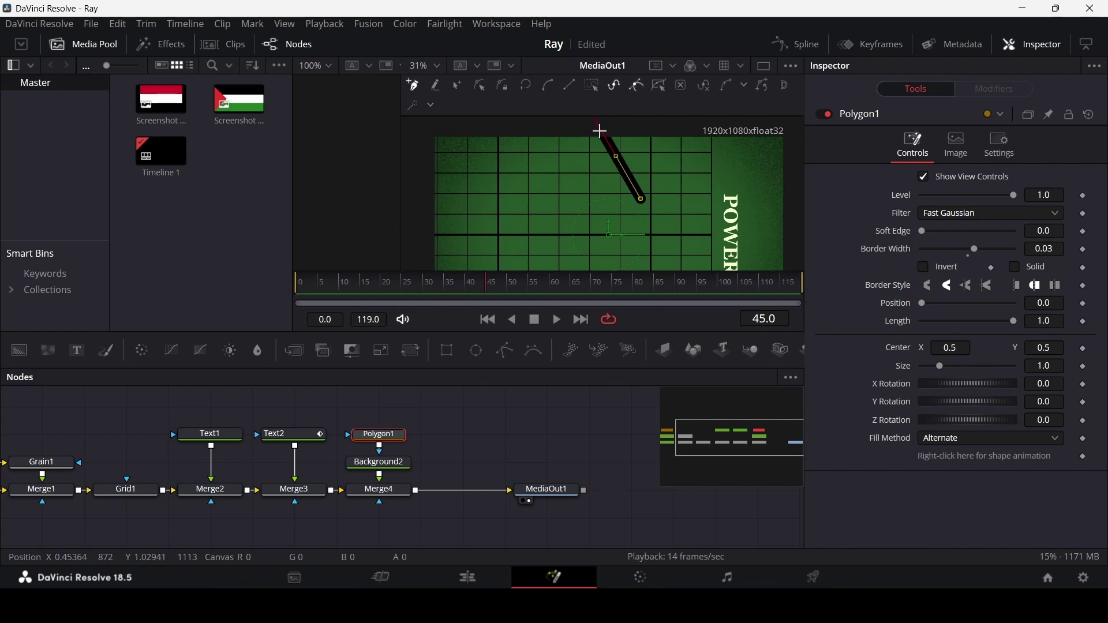
scroll(643, 208, "up", 3)
left_click_drag(648, 208, 694, 191)
scroll(649, 206, "down", 3)
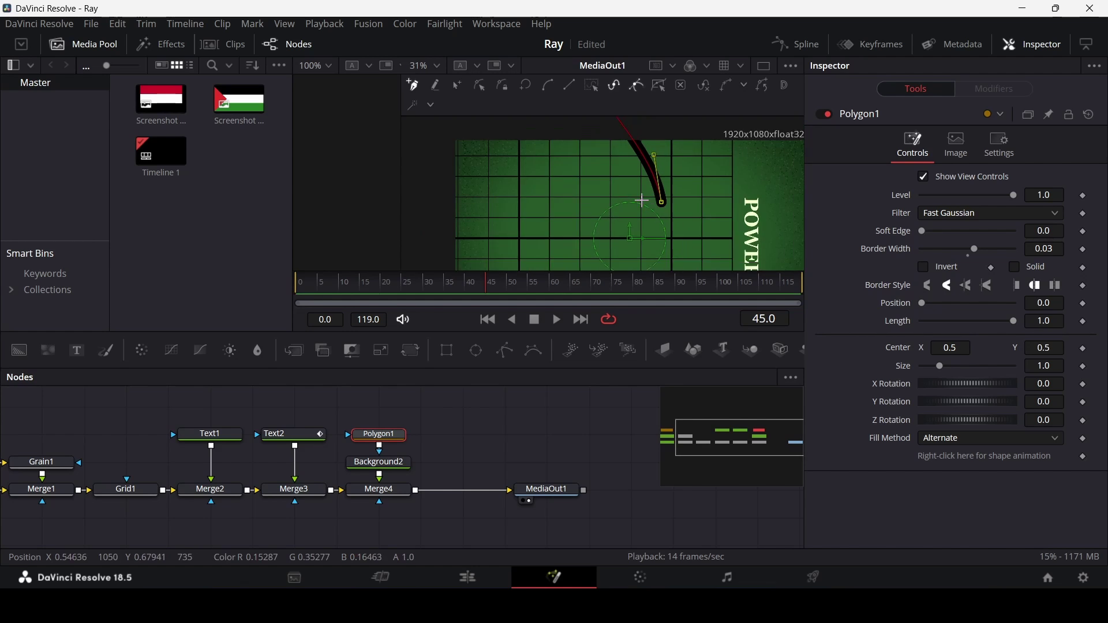
left_click(523, 403)
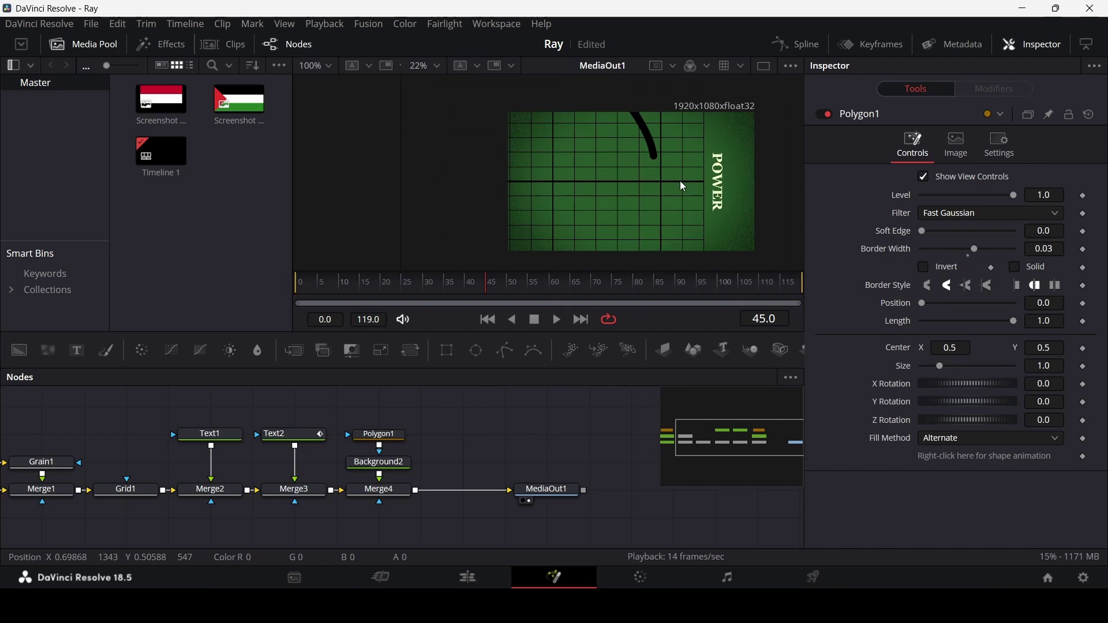
scroll(664, 157, "down", 1)
Add another Background node with a Polygon node above it between Merge4 and MediaOut1, and remove the new polygon's shape animation.
left_click(379, 490)
left_click_drag(19, 350, 469, 479)
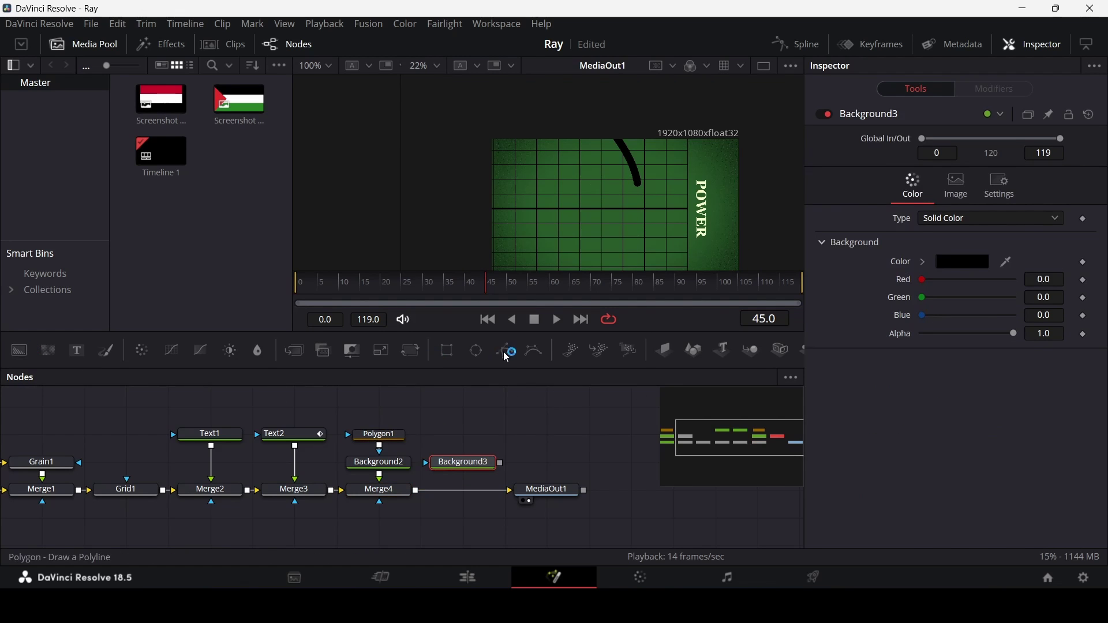
left_click_drag(507, 351, 484, 440)
right_click(472, 441)
right_click(927, 456)
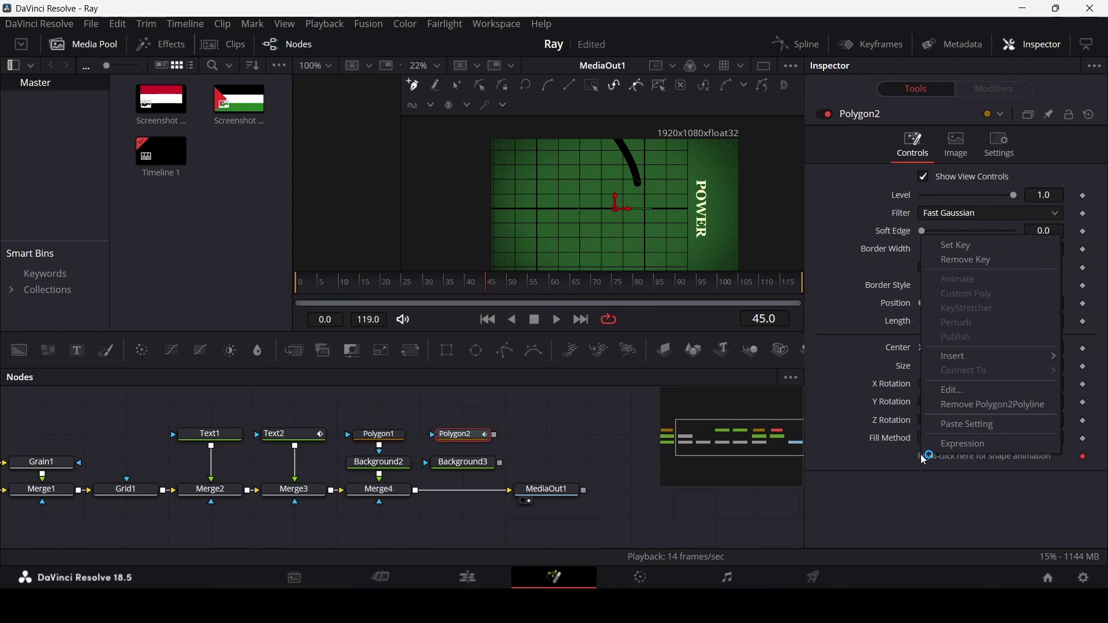
left_click(991, 405)
Match Polygon2's stroke to Polygon1's with a border width of 0.03 and the solid fill turned off.
left_click(380, 435)
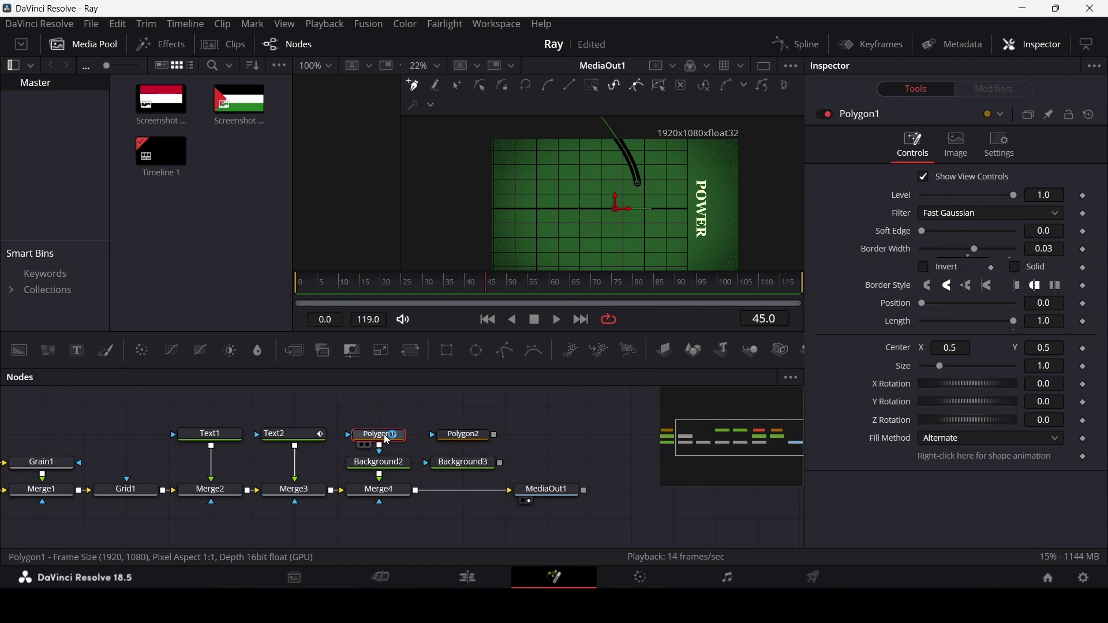
left_click(1065, 250)
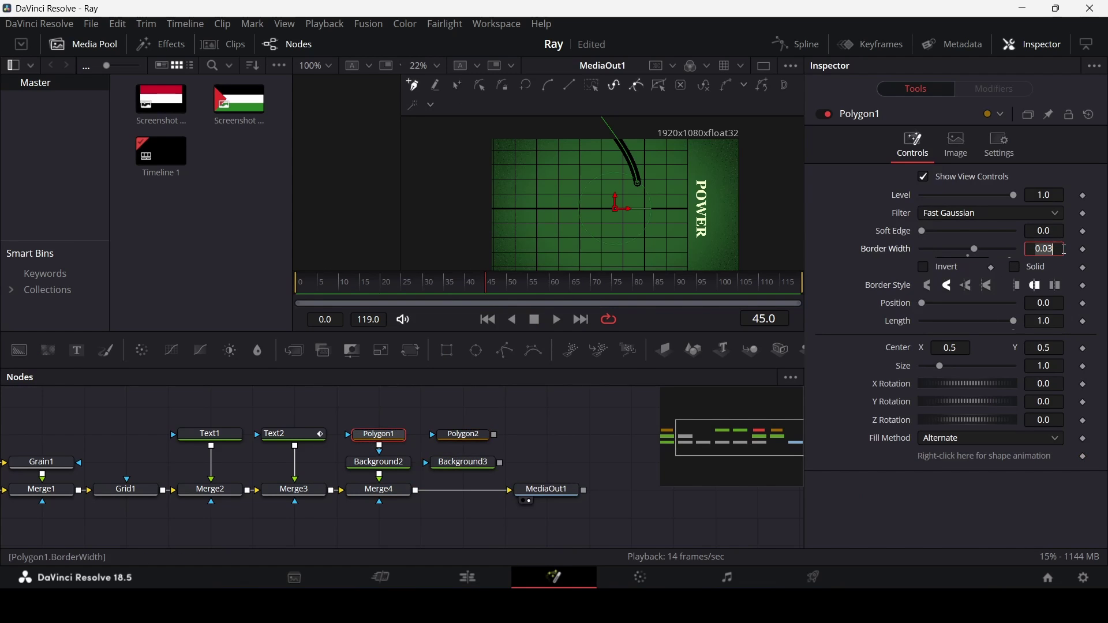
left_click(459, 437)
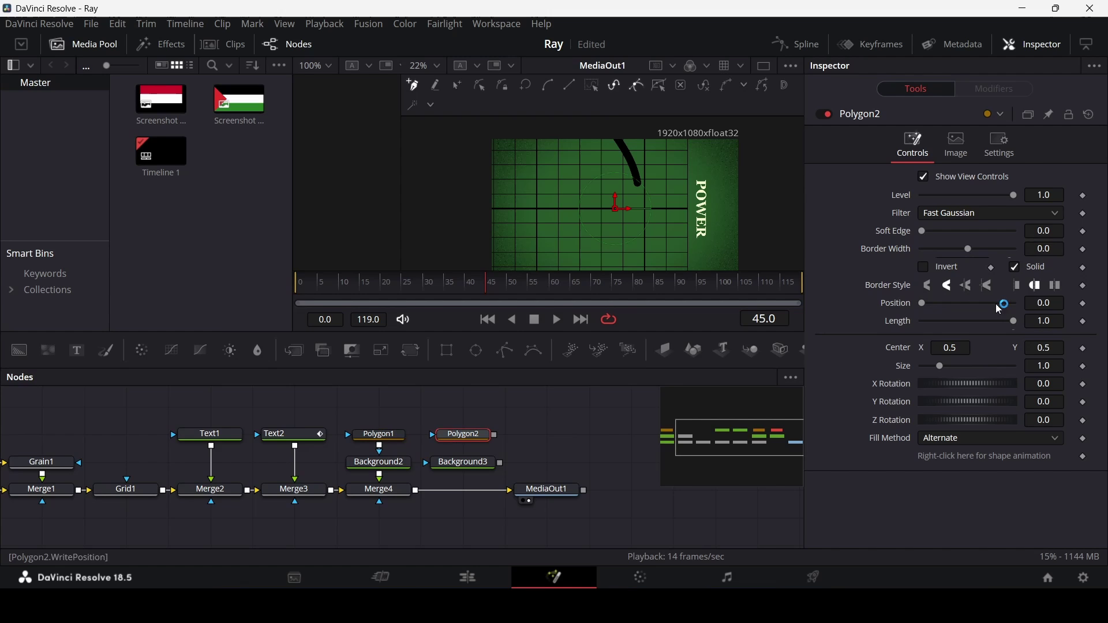
left_click(1053, 250)
type("3")
left_click(1043, 271)
Mask Background3 with Polygon2 and merge it over Merge4's output.
left_click_drag(501, 463, 426, 492)
scroll(634, 212, "down", 3)
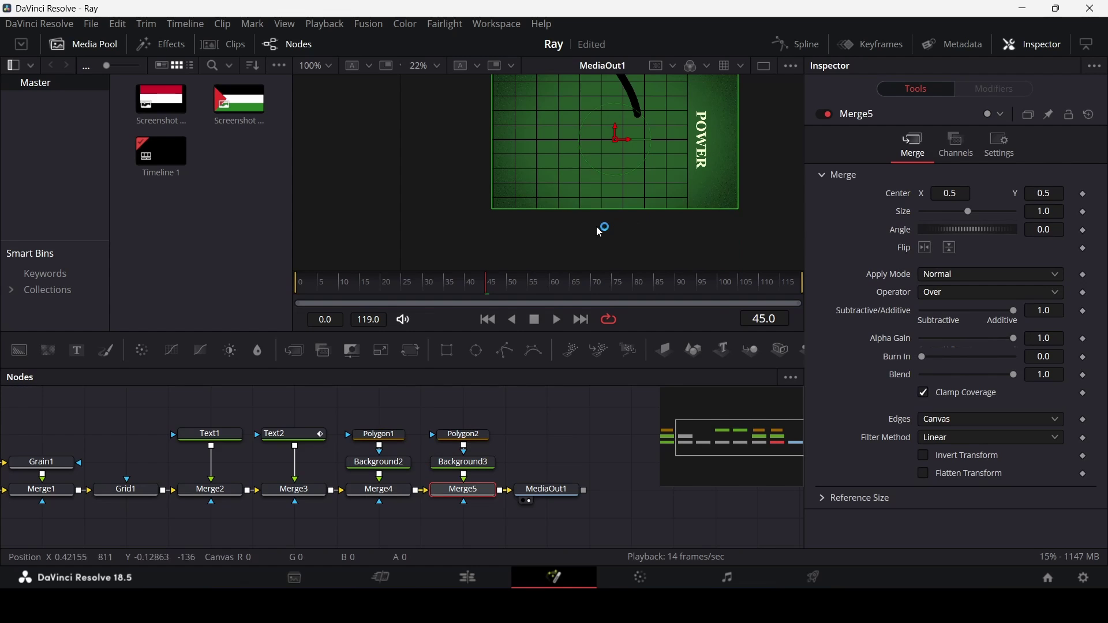
Draw a curved Polygon2 stroke from below the frame up to the lower middle of the grid.
left_click(475, 439)
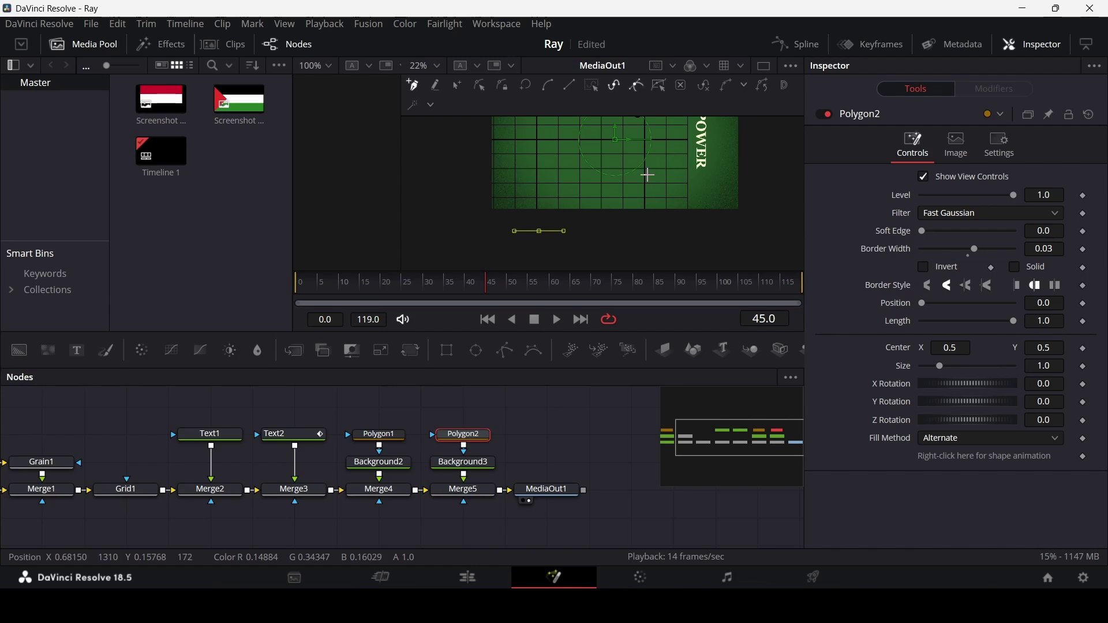
left_click_drag(651, 167, 691, 163)
scroll(663, 168, "up", 2)
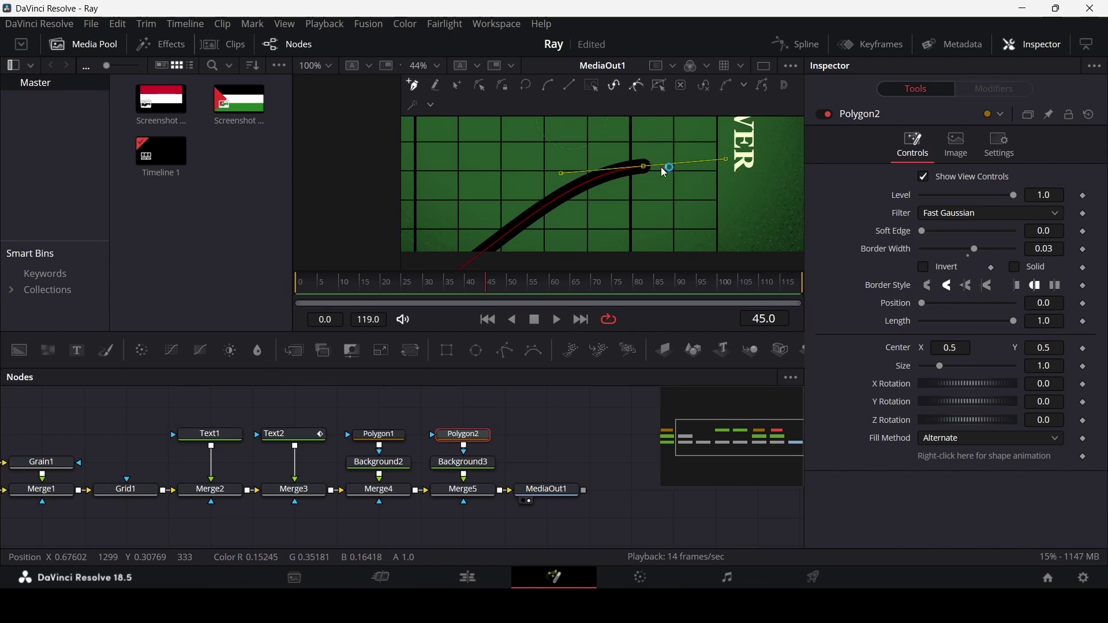
Move the upper end point of Polygon2's curve to just below the grid's centre line and deselect the node.
left_click_drag(645, 167, 626, 122)
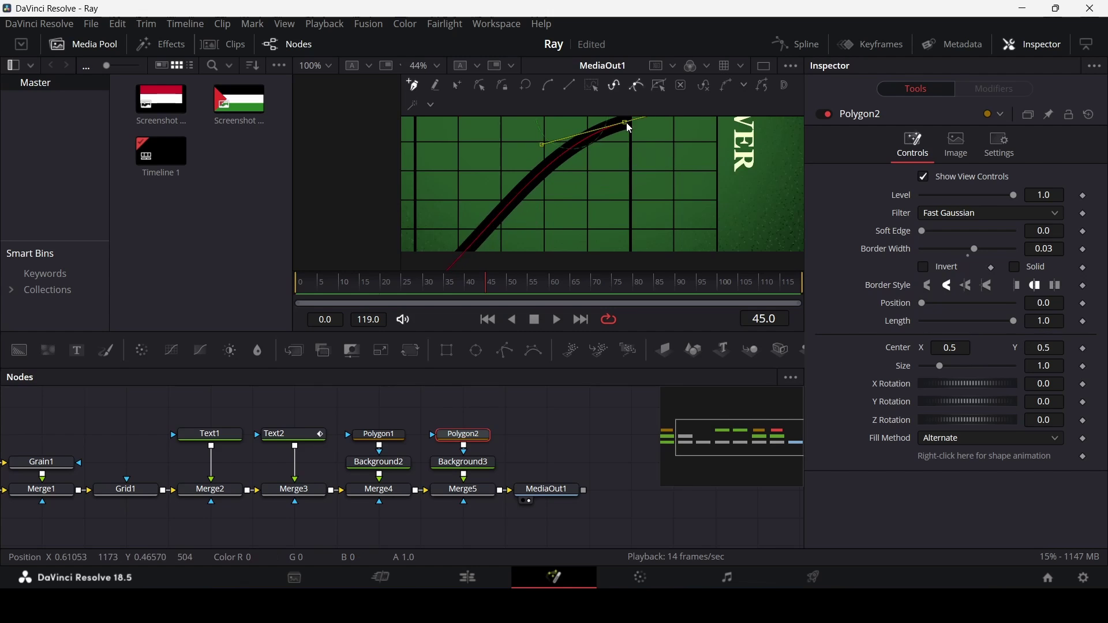
scroll(627, 168, "up", 2)
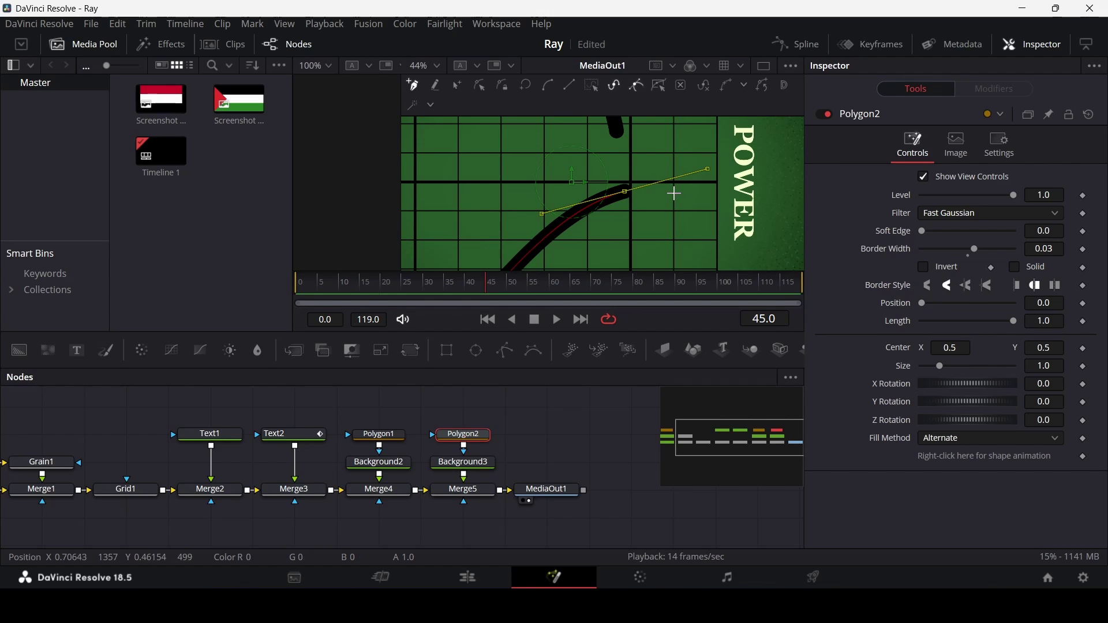
left_click_drag(628, 194, 593, 216)
left_click(597, 422)
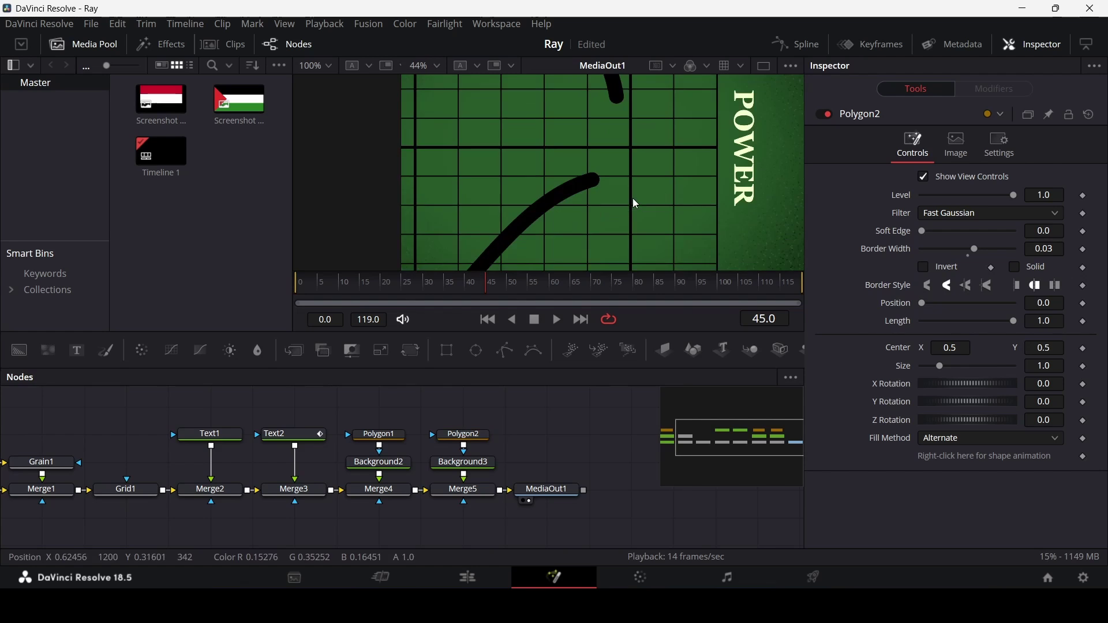
scroll(632, 199, "down", 3)
scroll(623, 205, "up", 2)
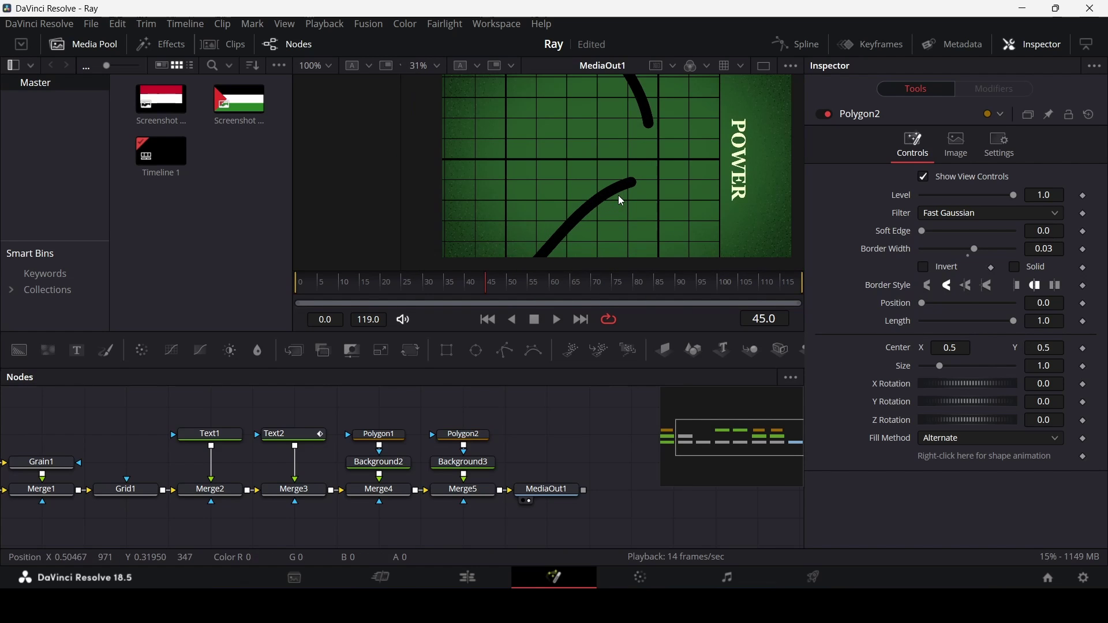
Move MediaOut1 farther from Merge5 and scrub the timeline through the number animation to frame 31.
left_click_drag(548, 490, 715, 501)
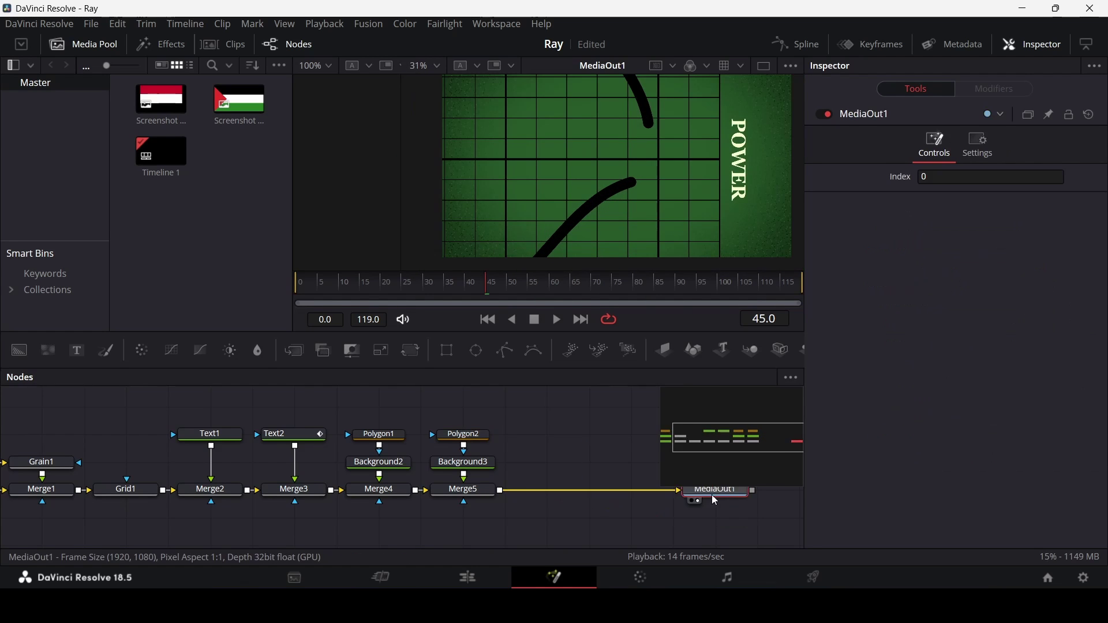
left_click(492, 429)
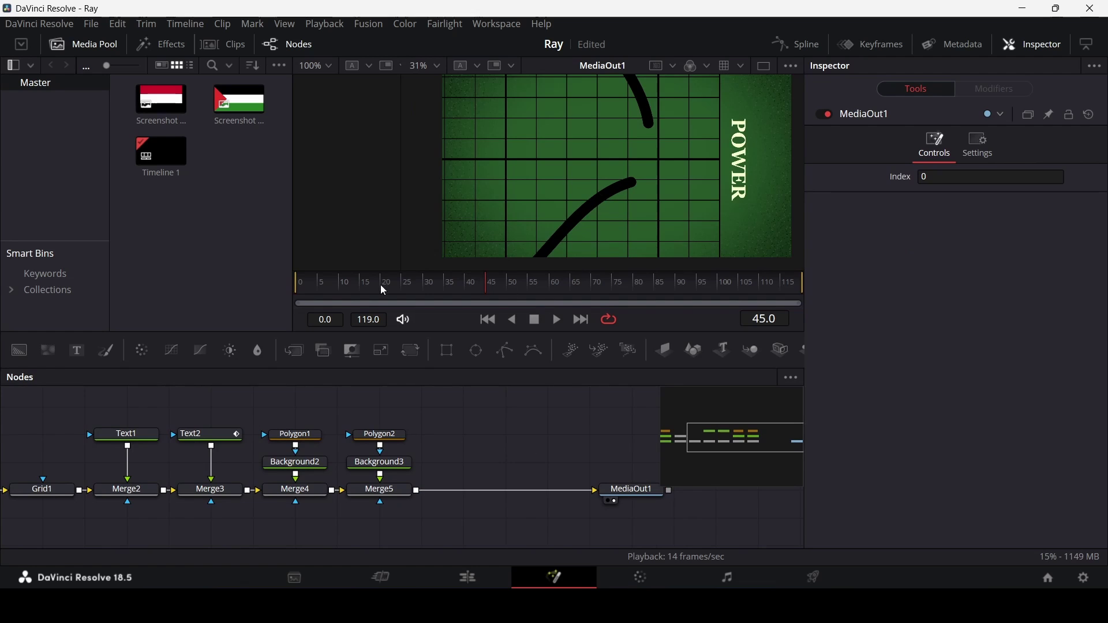
mouse_move(379, 285)
left_mouse_down()
mouse_move(327, 290)
mouse_move(370, 291)
left_mouse_up()
left_click_drag(438, 423, 610, 450)
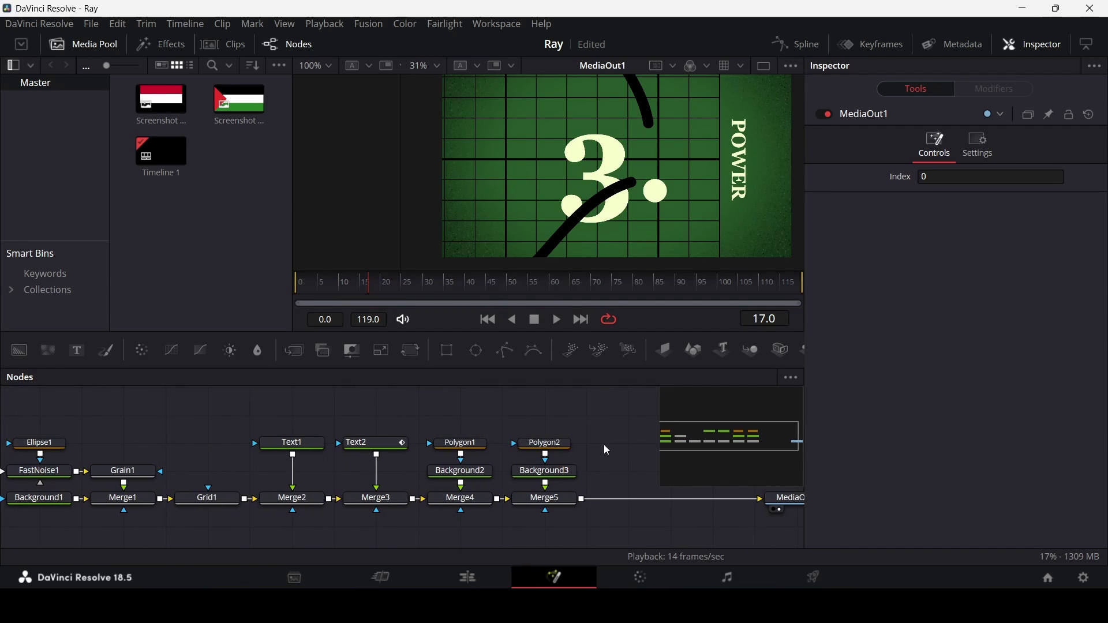
left_click_drag(404, 289, 430, 289)
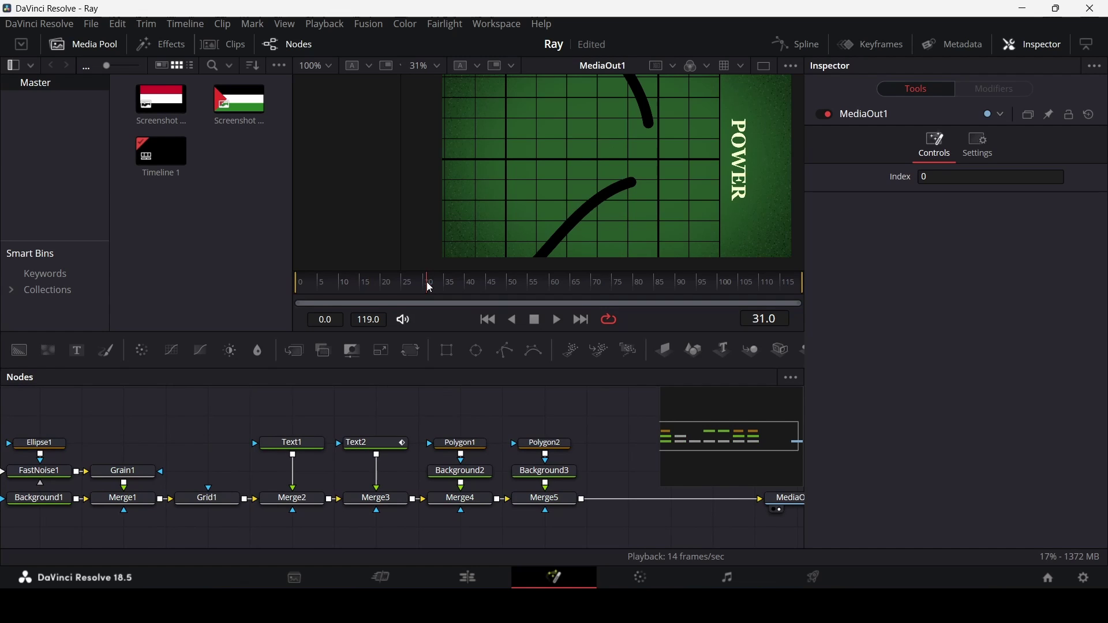
Keyframe Grid1's Pan at -0.23 and Zoom at 1.05 on frame 30 and again at about frame 80.
left_click(208, 499)
left_click_drag(546, 427, 651, 456)
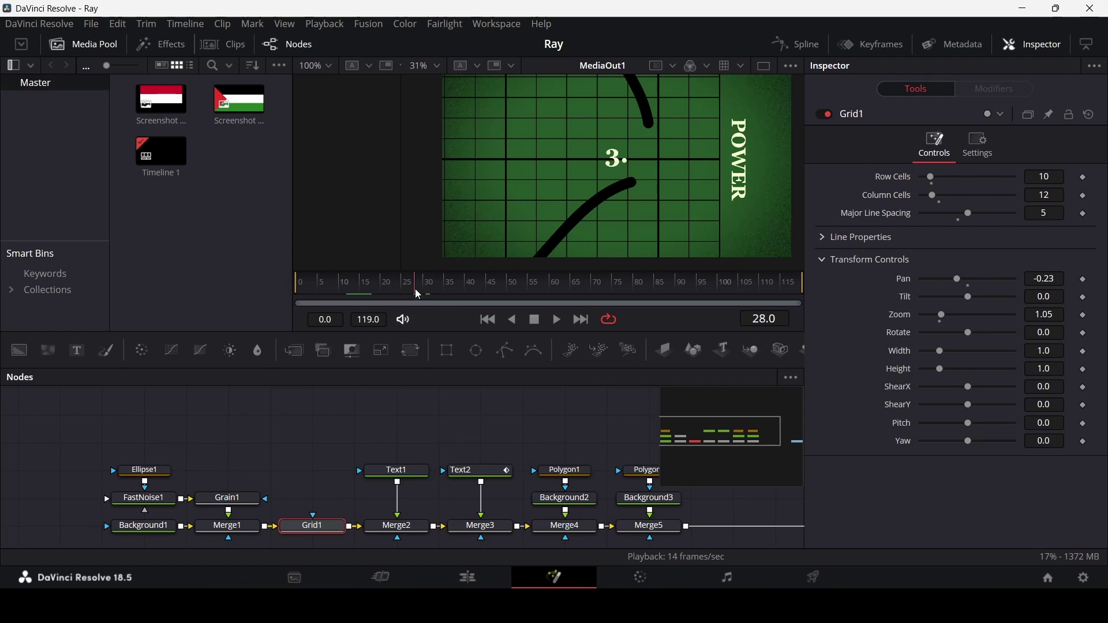
mouse_move(419, 295)
left_mouse_down()
mouse_move(389, 292)
mouse_move(428, 300)
left_mouse_up()
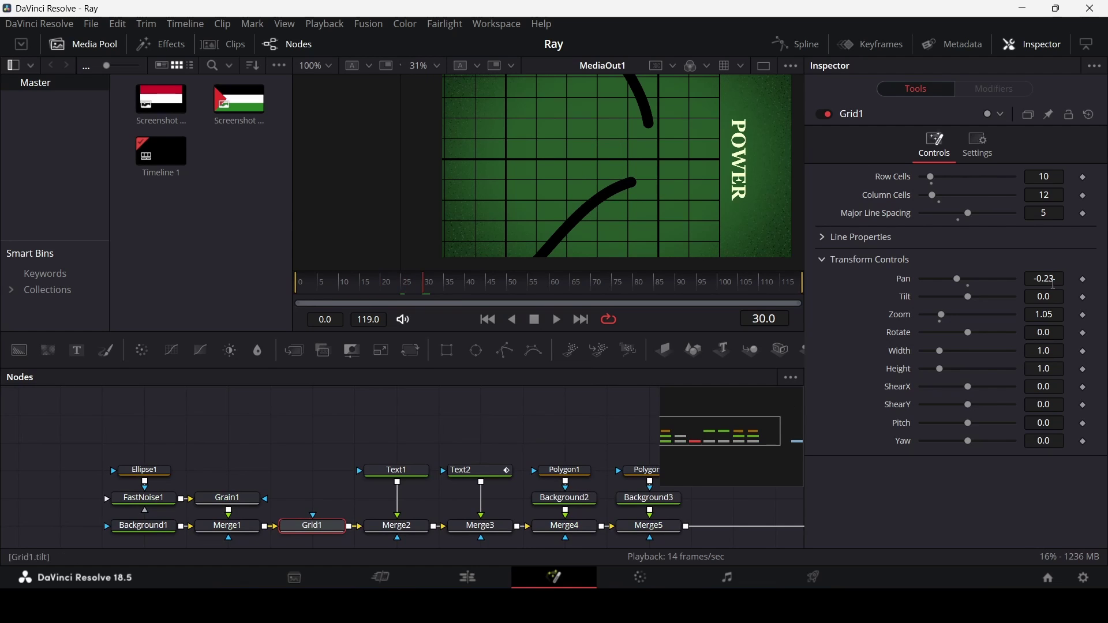
left_click(1089, 282)
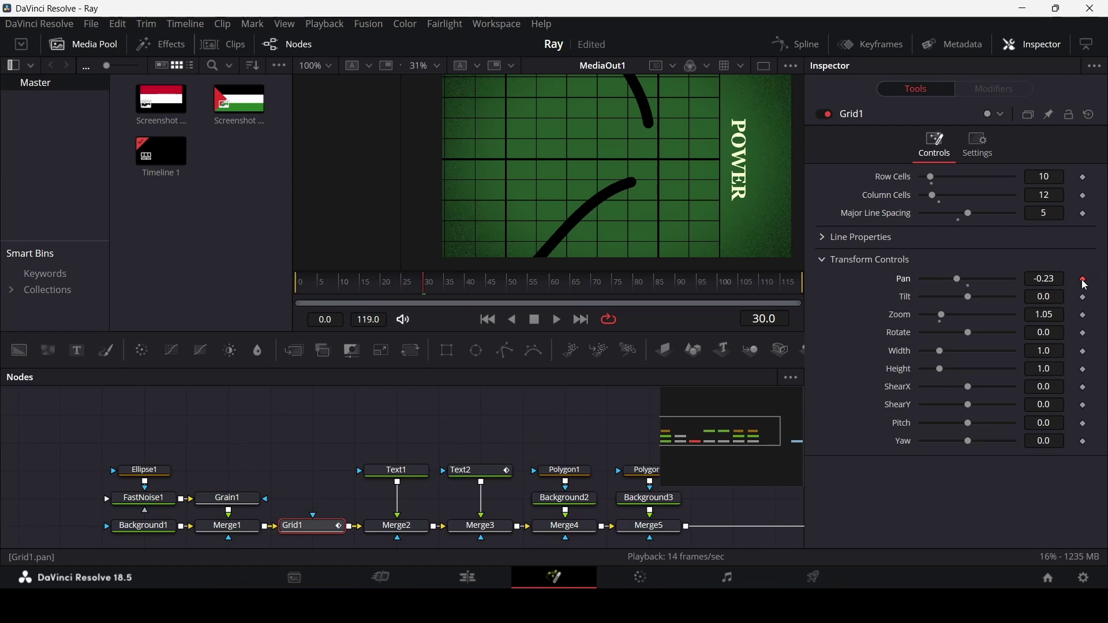
left_click(1085, 315)
left_click(630, 293)
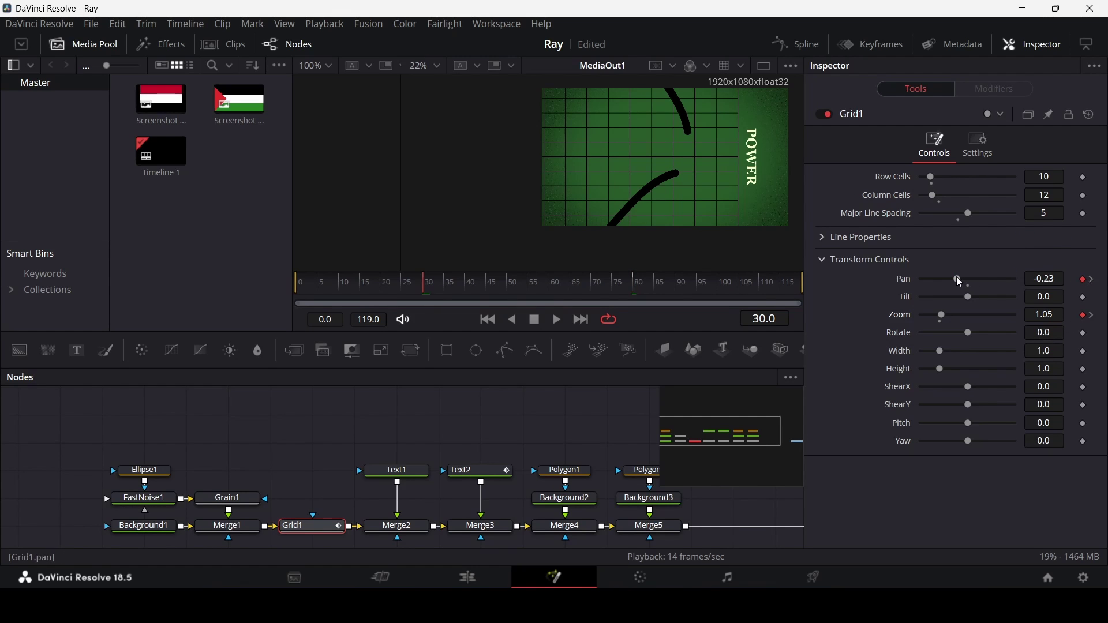
Change Grid1's frame 30 keyframes to Pan -0.02 and Zoom 1.372 and play back the grid motion.
left_click_drag(960, 282, 974, 284)
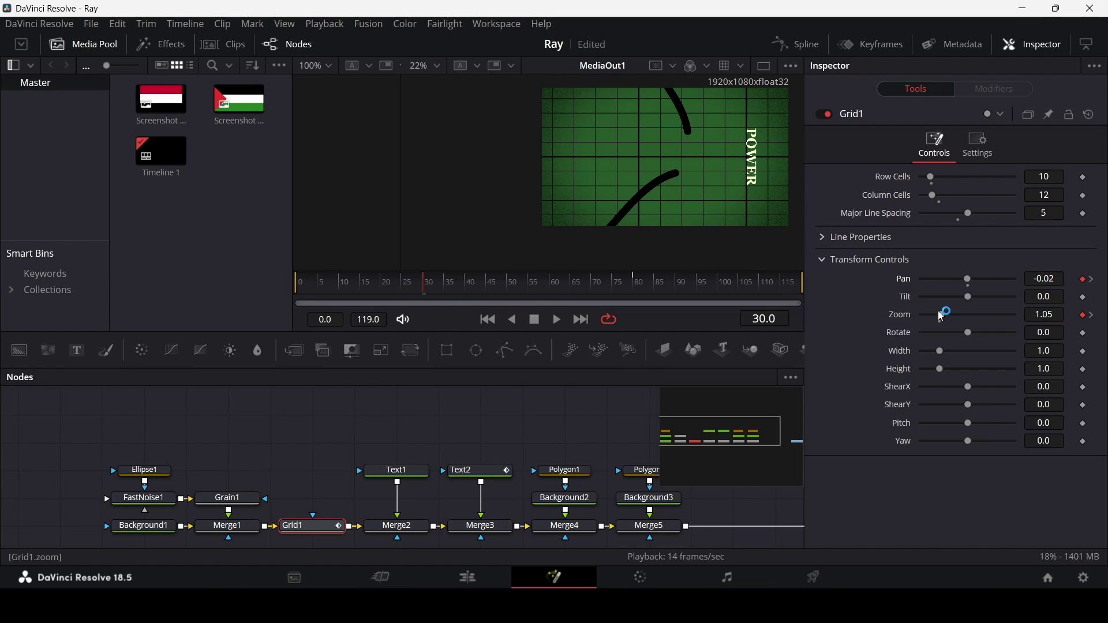
left_click_drag(942, 316, 951, 316)
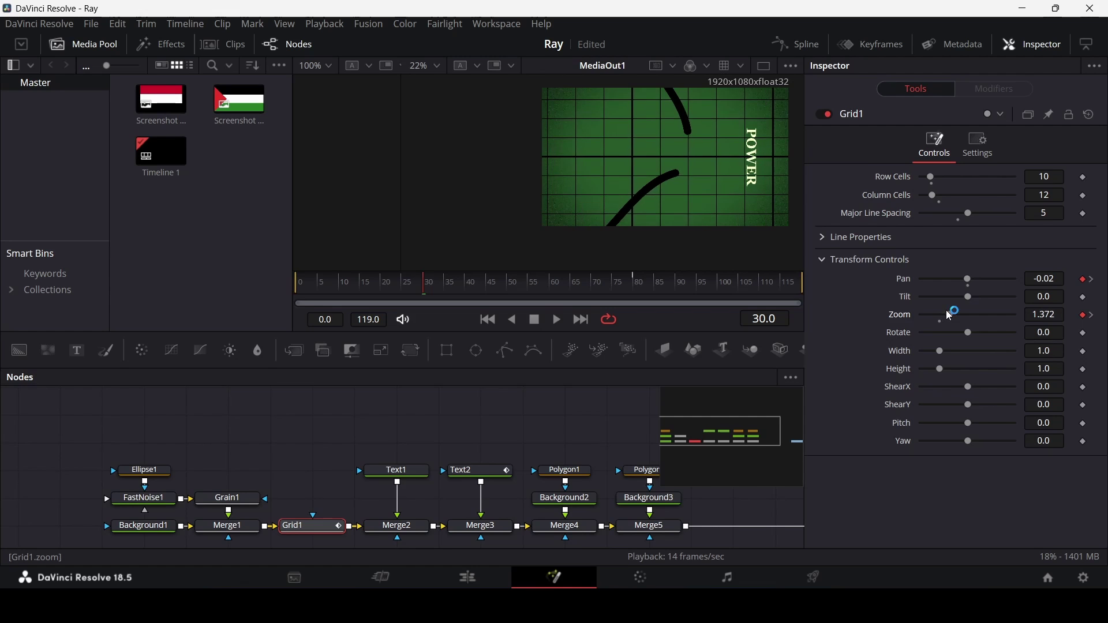
key("space")
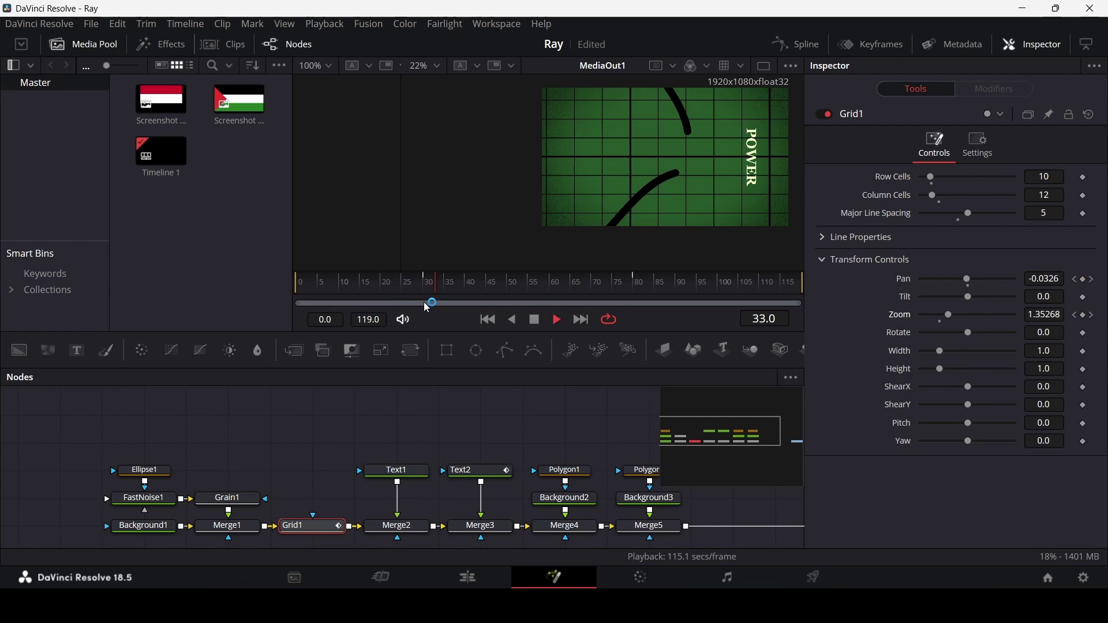
scroll(650, 193, "down", 1)
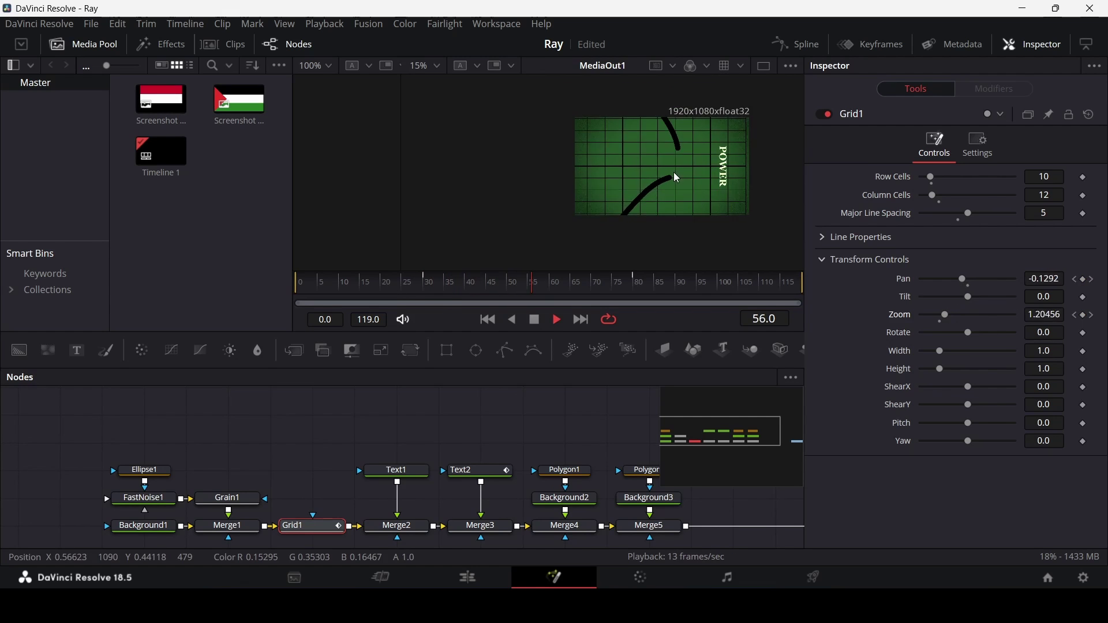
scroll(679, 184, "up", 1)
key("space")
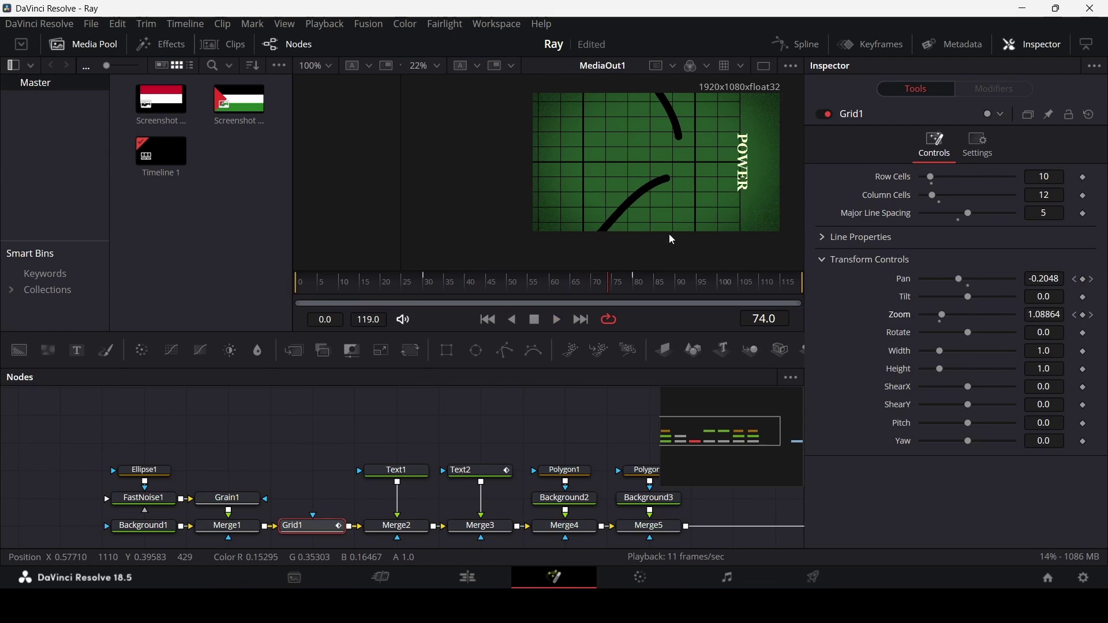
Keyframe Text1's Center at X 0.851821, Y 0.5 on frame 80 and beyond the frame's right edge at X 1.044578 on frame 60.
left_click_drag(606, 284, 638, 298)
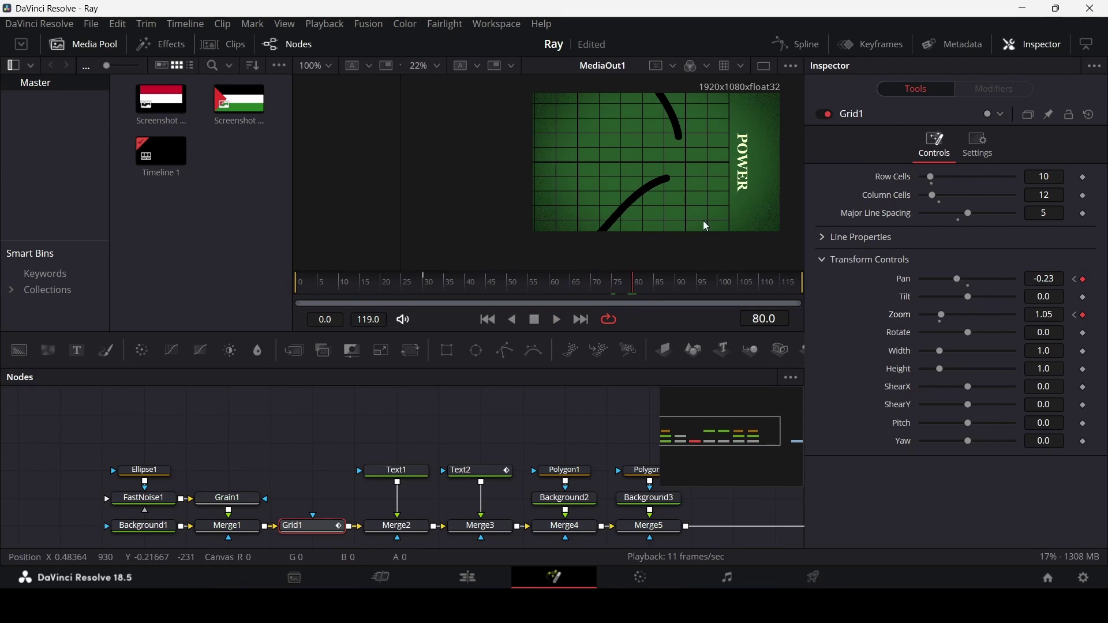
left_click(397, 471)
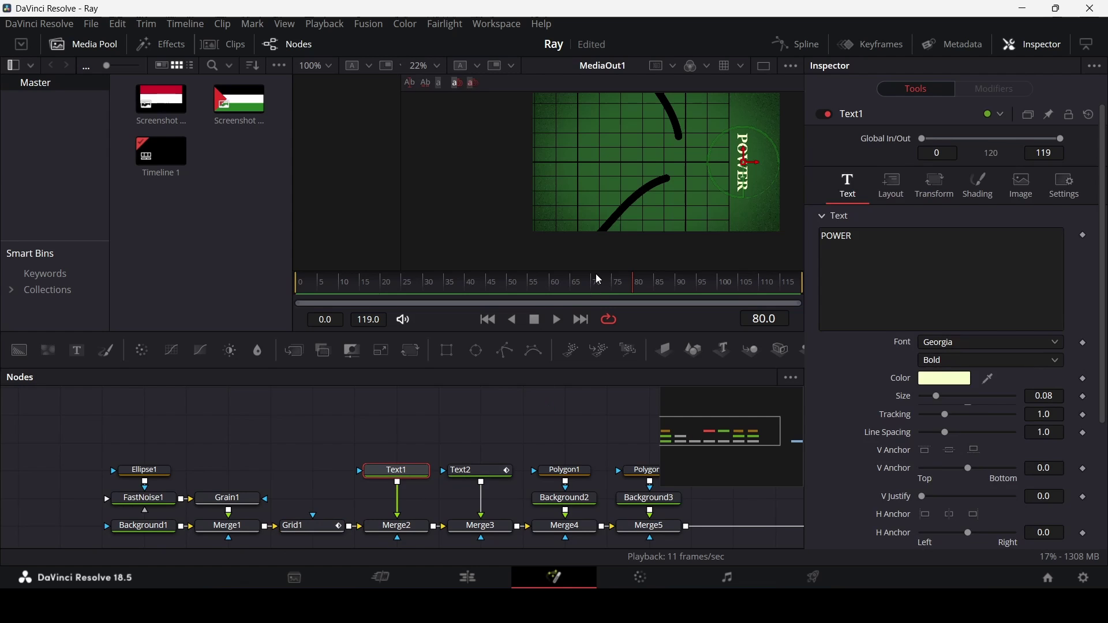
left_click_drag(607, 288, 638, 294)
left_click(894, 184)
left_click(1085, 254)
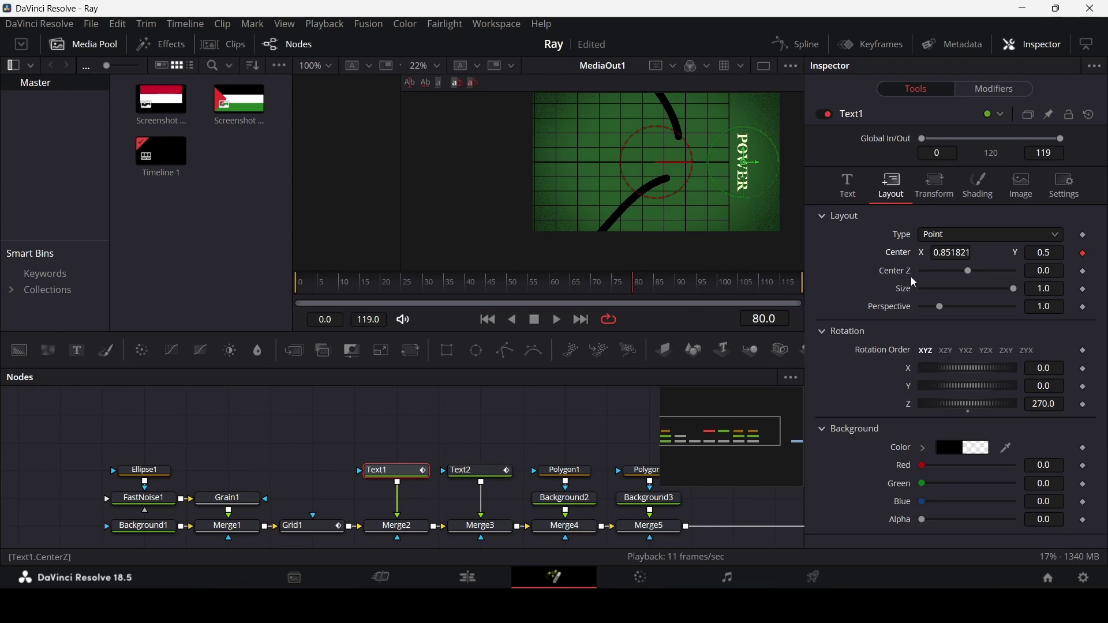
left_click_drag(605, 298, 553, 299)
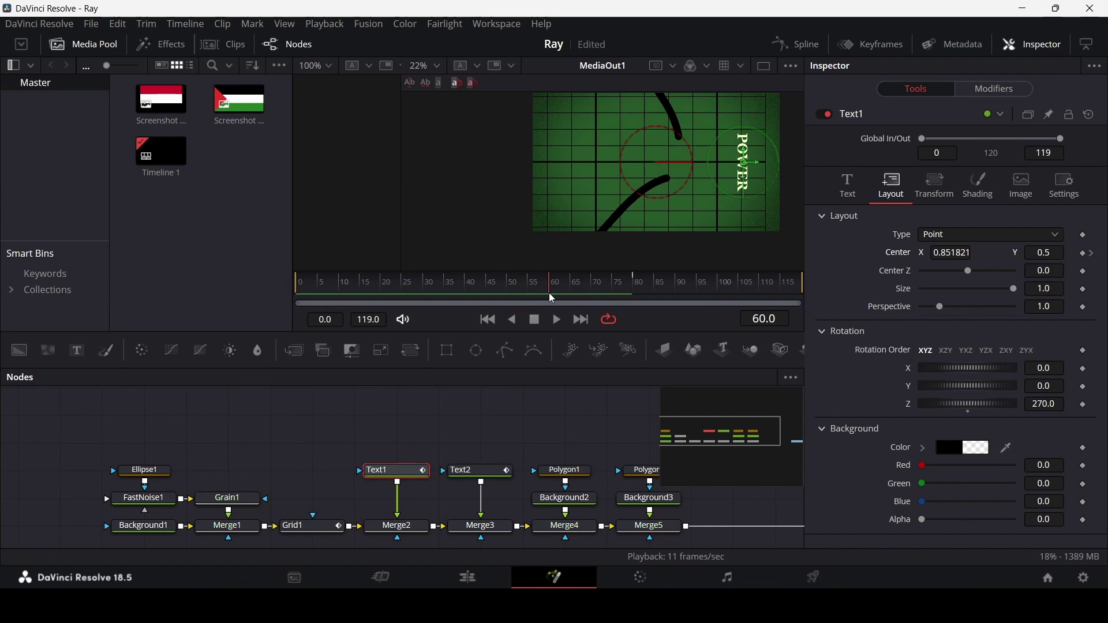
left_click_drag(745, 162, 791, 162)
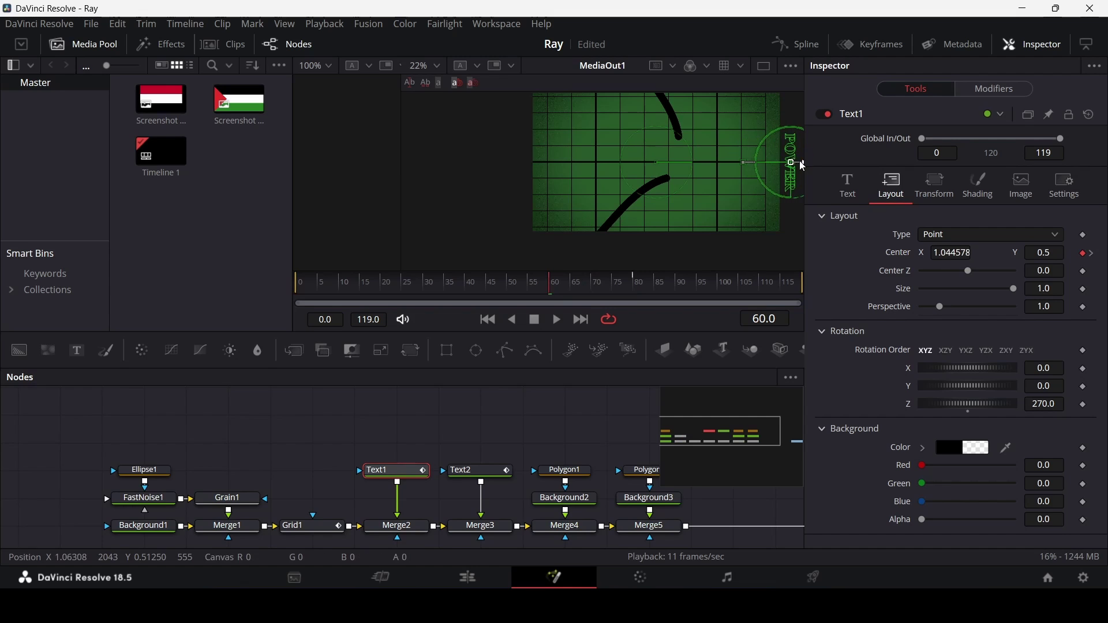
left_click(560, 426)
key("space")
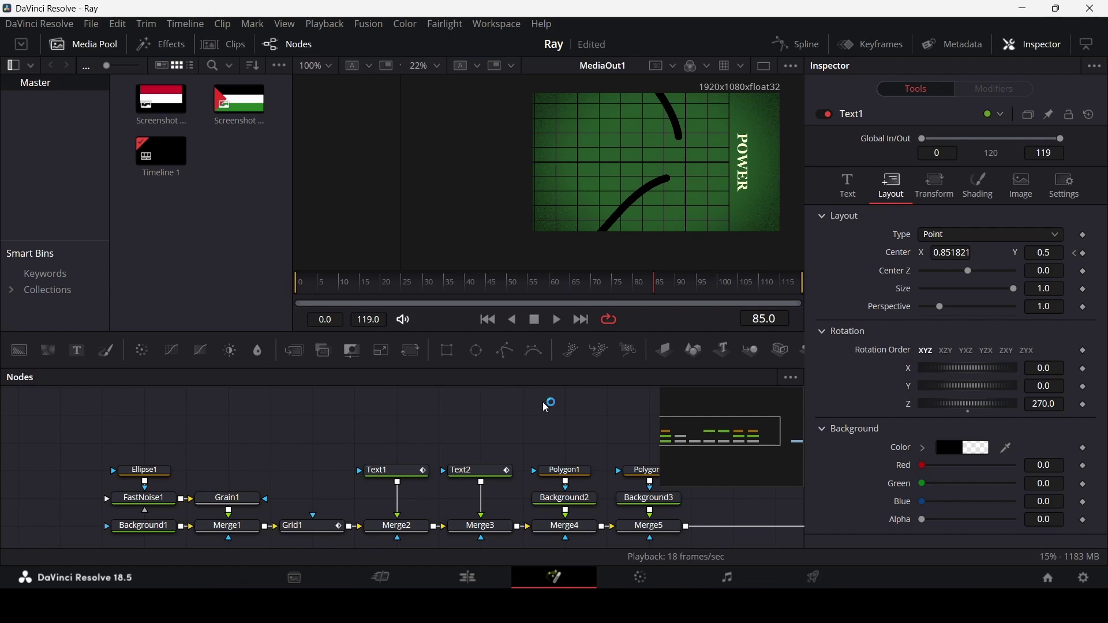
Keyframe Polygon2's Length from 0.0 on frame 30 to 1.0 on frame 90, keyframe its Center at 0.5, 0.5 on frame 90, and preview.
left_click_drag(546, 407, 317, 403)
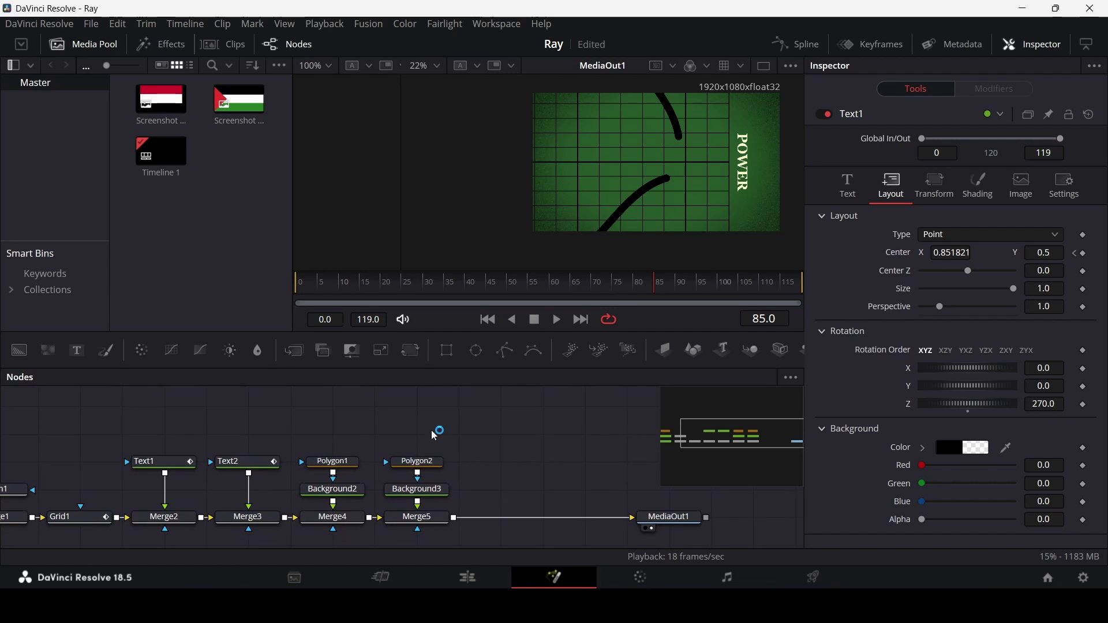
left_click(335, 462)
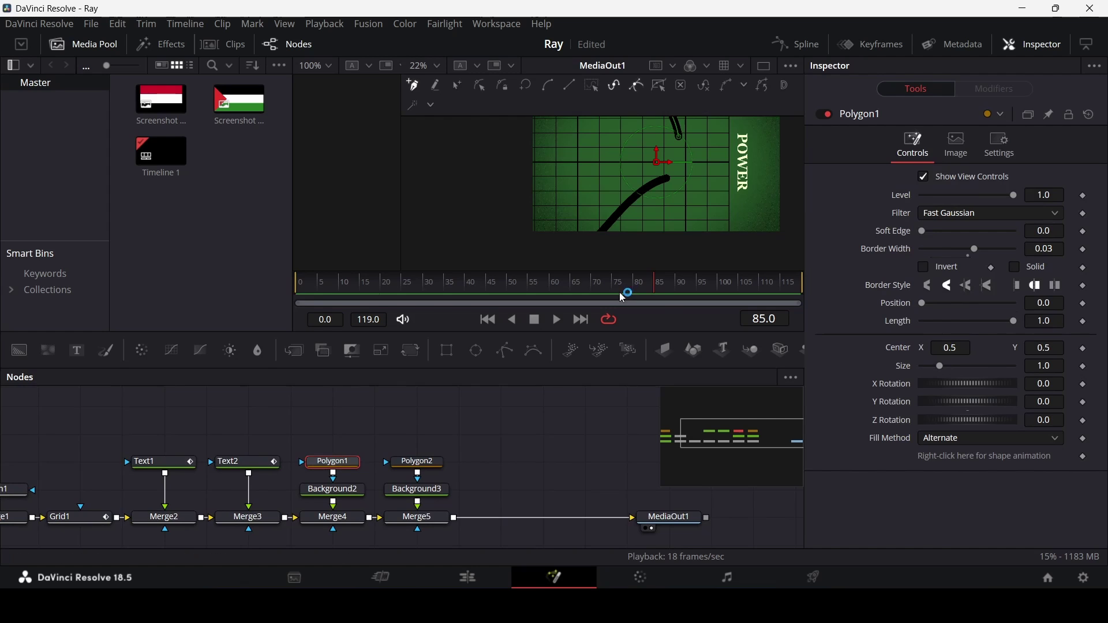
left_click_drag(609, 289, 636, 299)
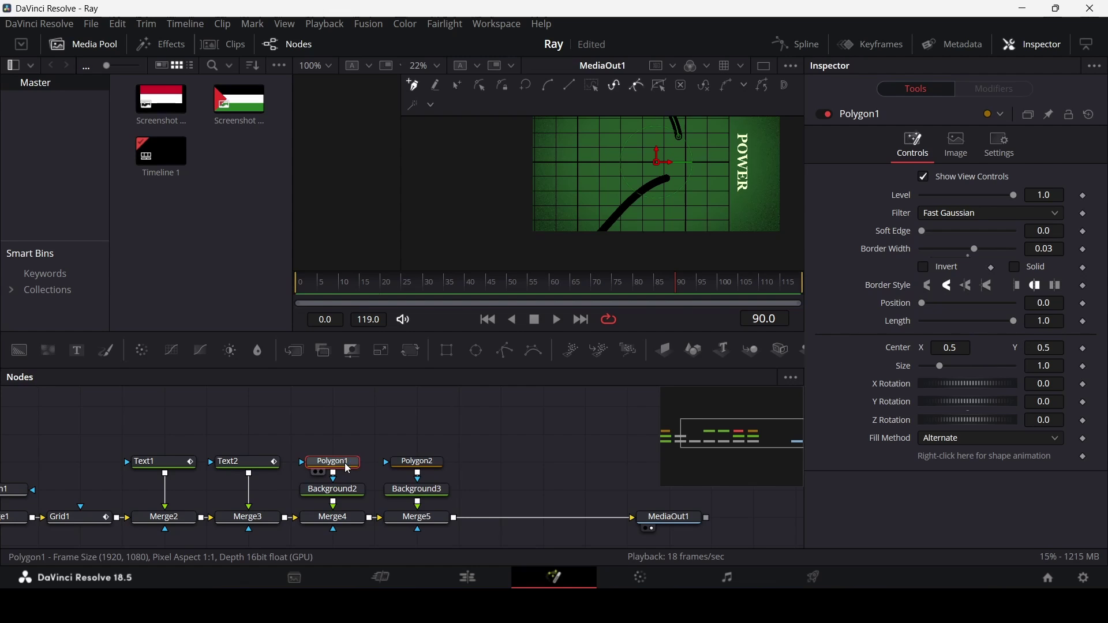
left_click(418, 462)
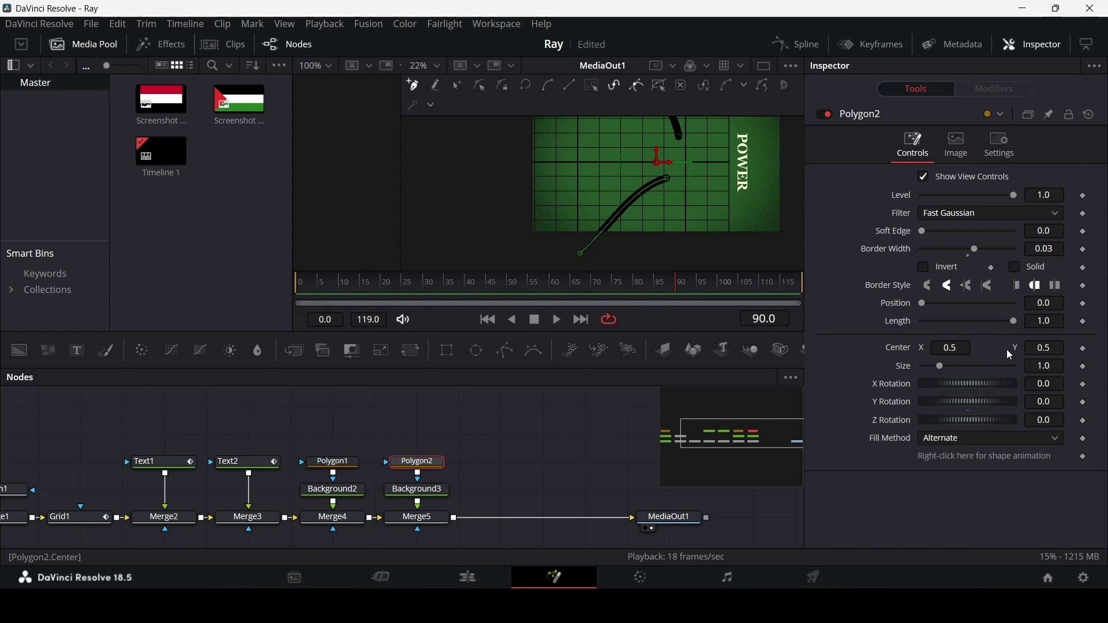
left_click(1086, 324)
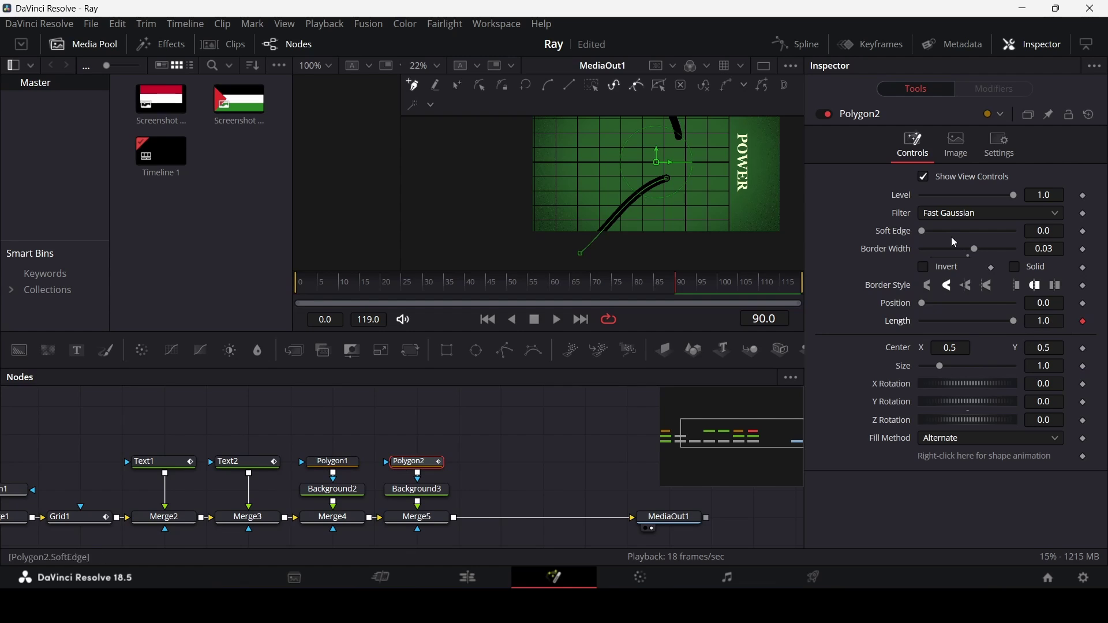
left_click(1087, 350)
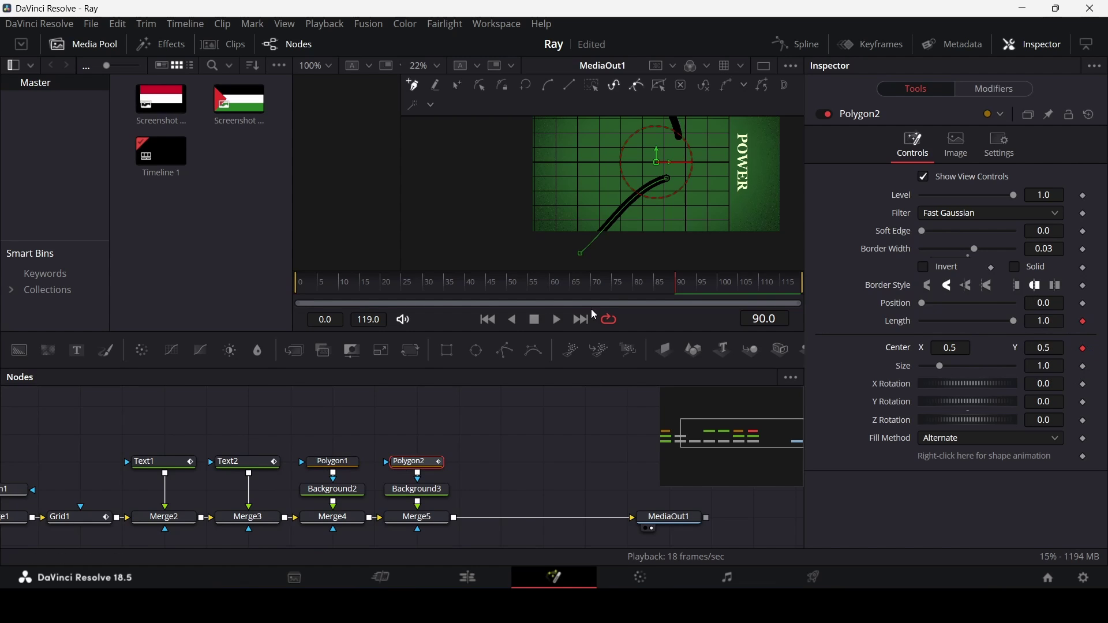
left_click_drag(474, 288, 425, 288)
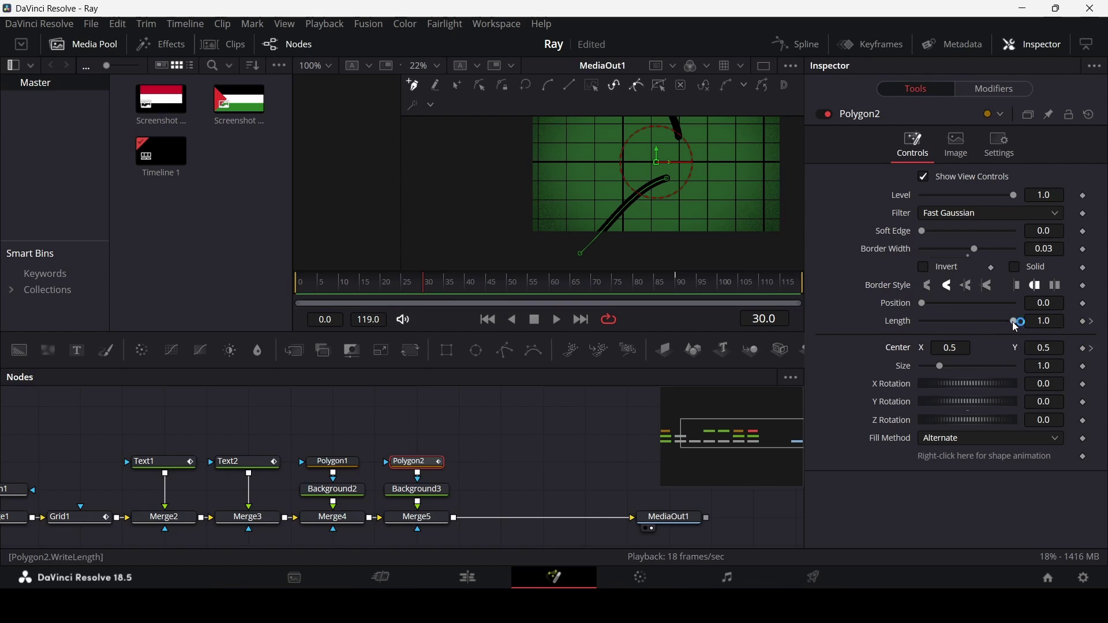
left_click_drag(1002, 322, 918, 322)
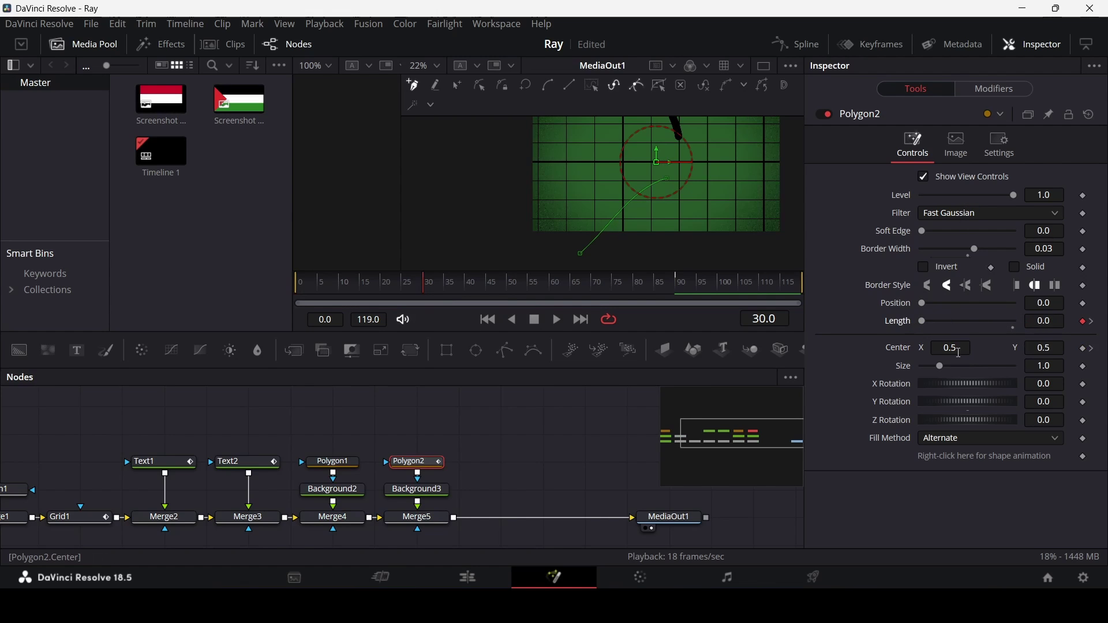
left_click_drag(961, 353, 947, 353)
key("space")
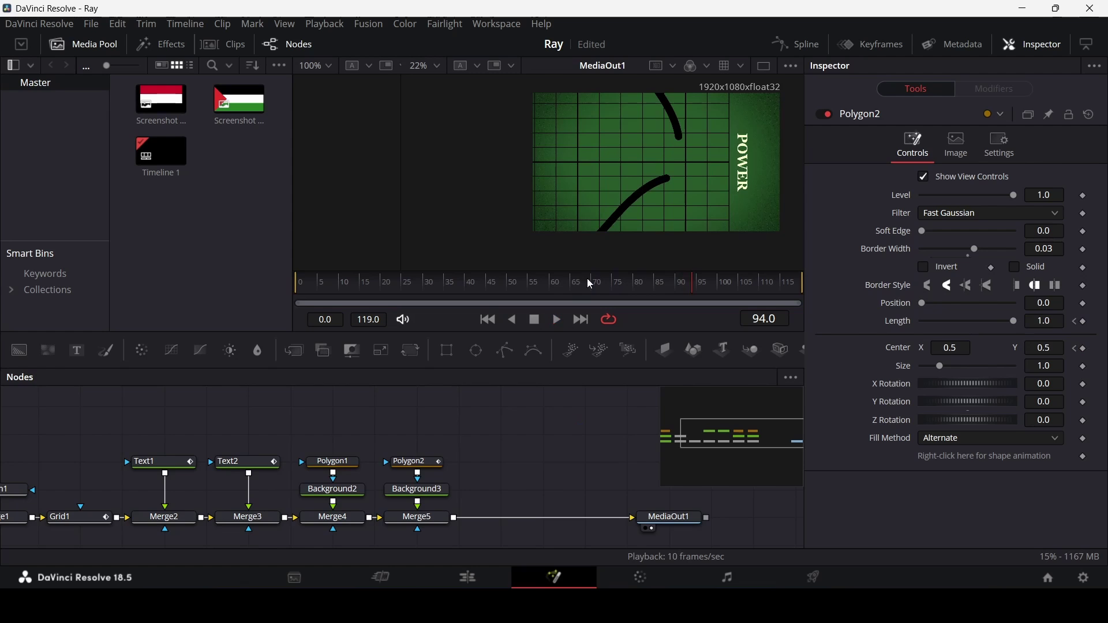
Keyframe Polygon1's Length at 1.0 on frame 90 and at 0.0 on frame 70.
left_click(333, 462)
scroll(656, 191, "up", 2)
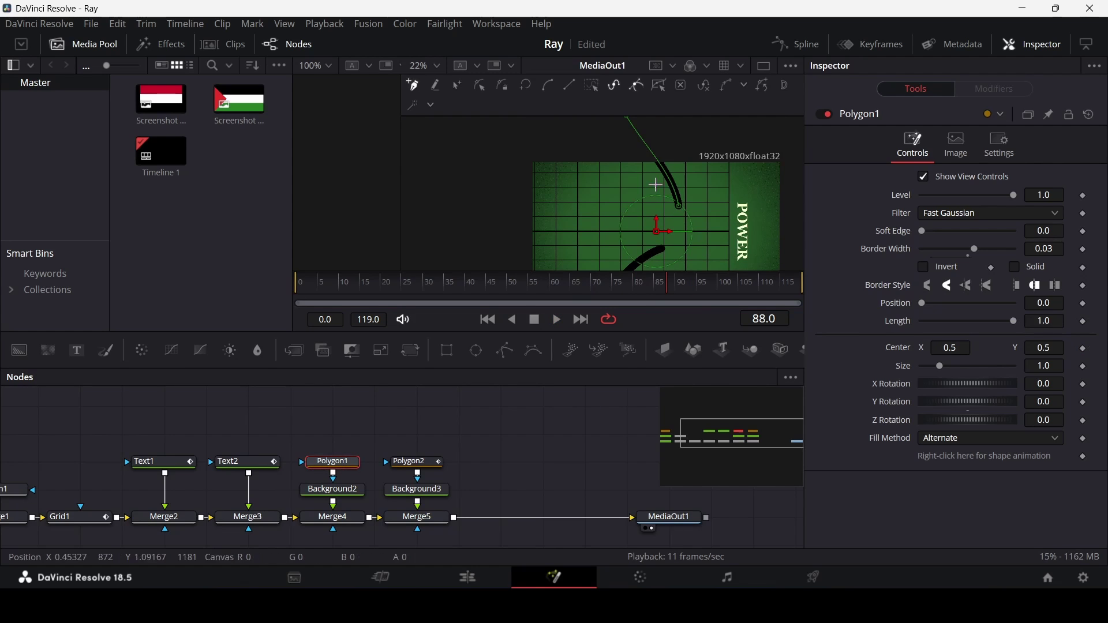
left_click_drag(658, 297, 680, 299)
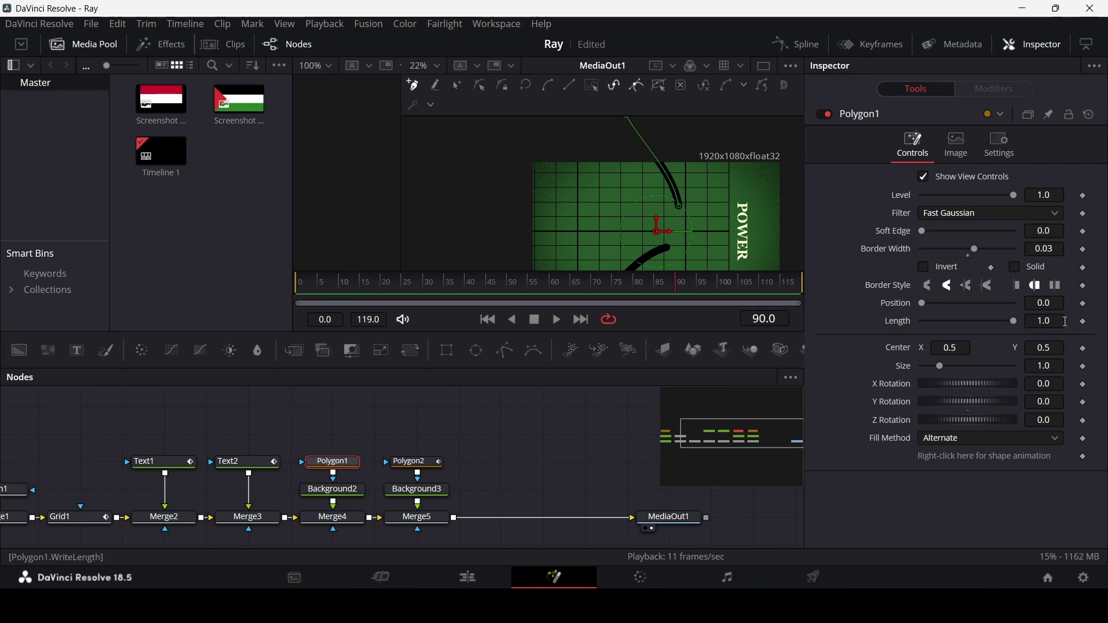
left_click(1085, 322)
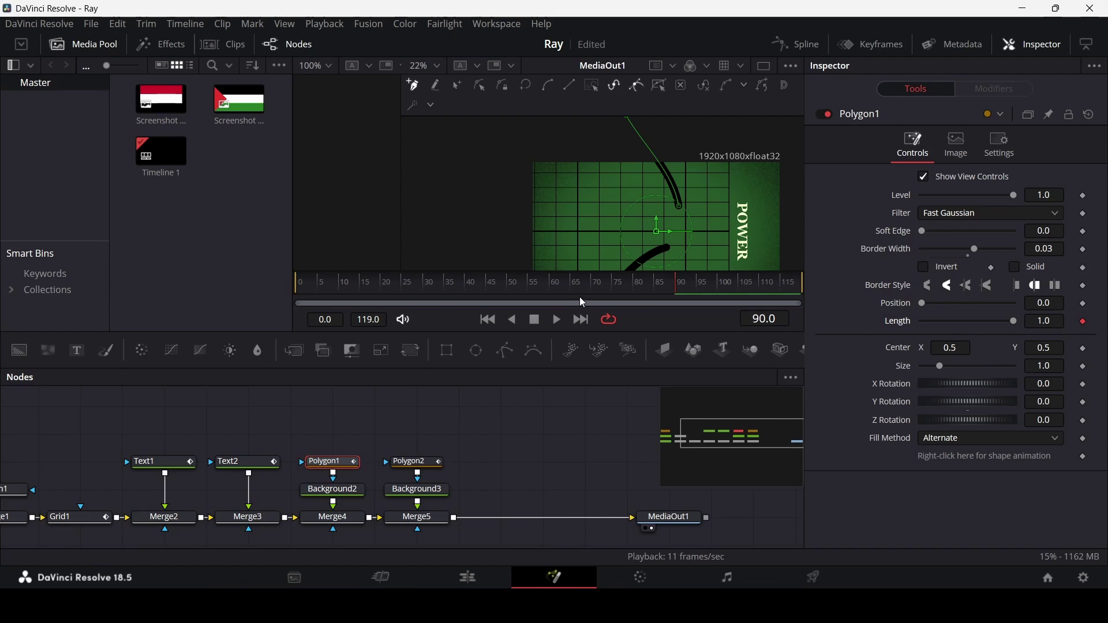
left_click_drag(645, 292, 601, 294)
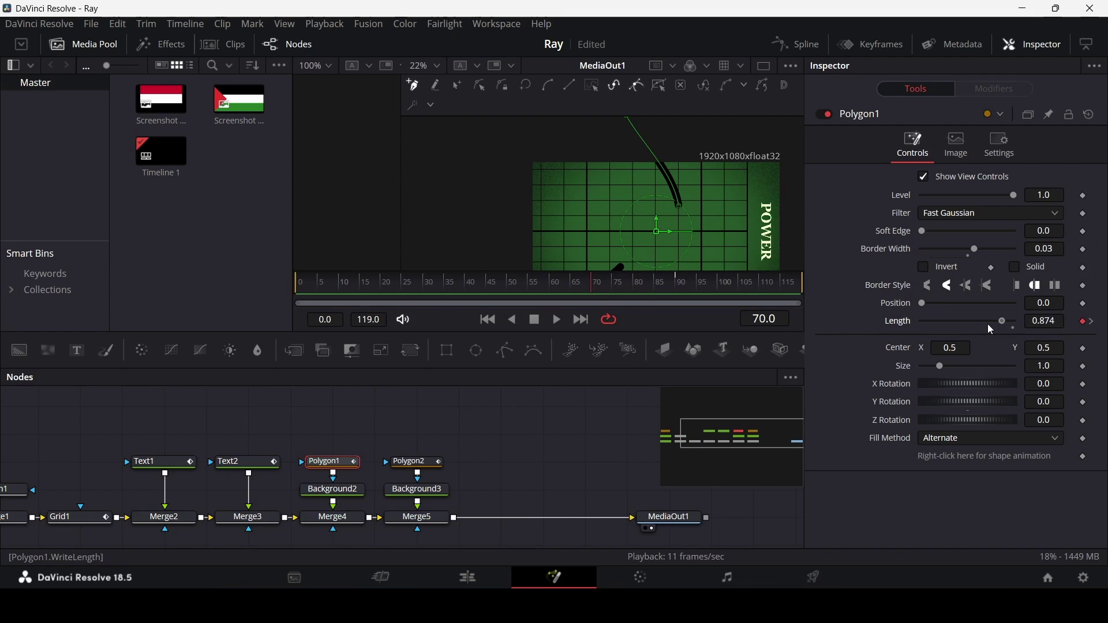
Play and scrub the composition up to about frame 93 to examine how both curved strokes grow with the grid and text motion.
left_click(560, 414)
key("space")
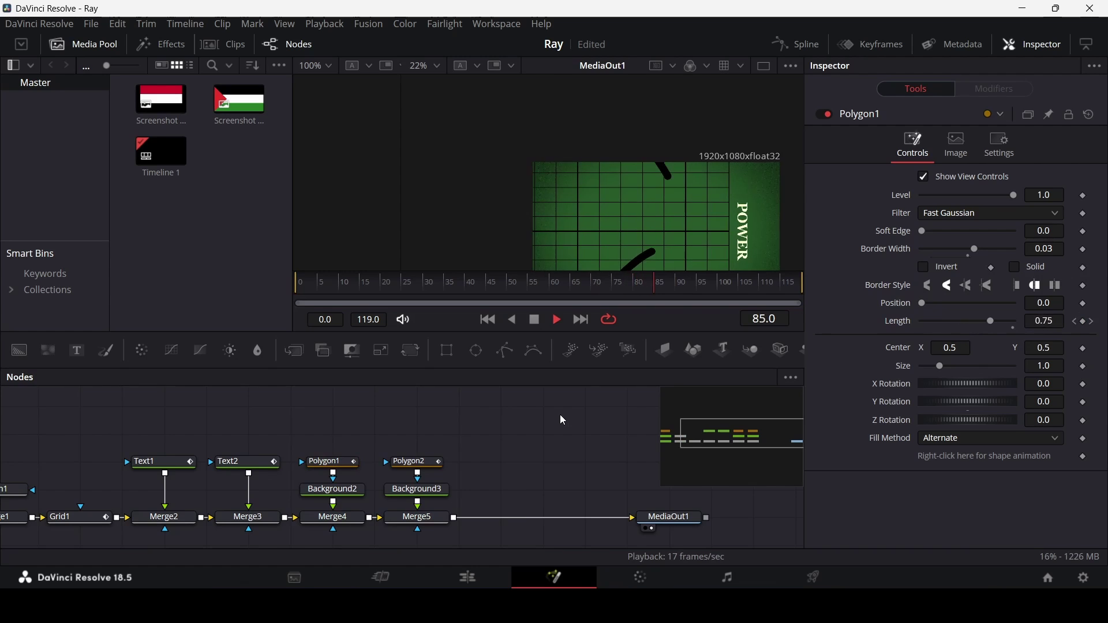
key("space")
mouse_move(669, 292)
left_mouse_down()
mouse_move(540, 296)
mouse_move(664, 292)
left_mouse_up()
scroll(693, 199, "down", 3)
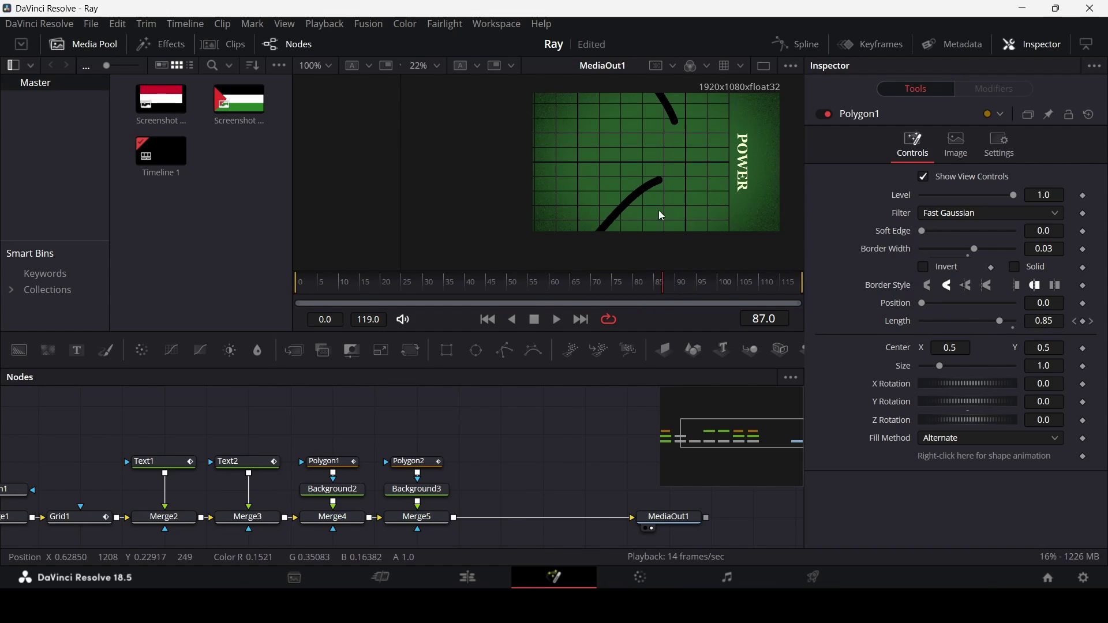
scroll(651, 202, "up", 2)
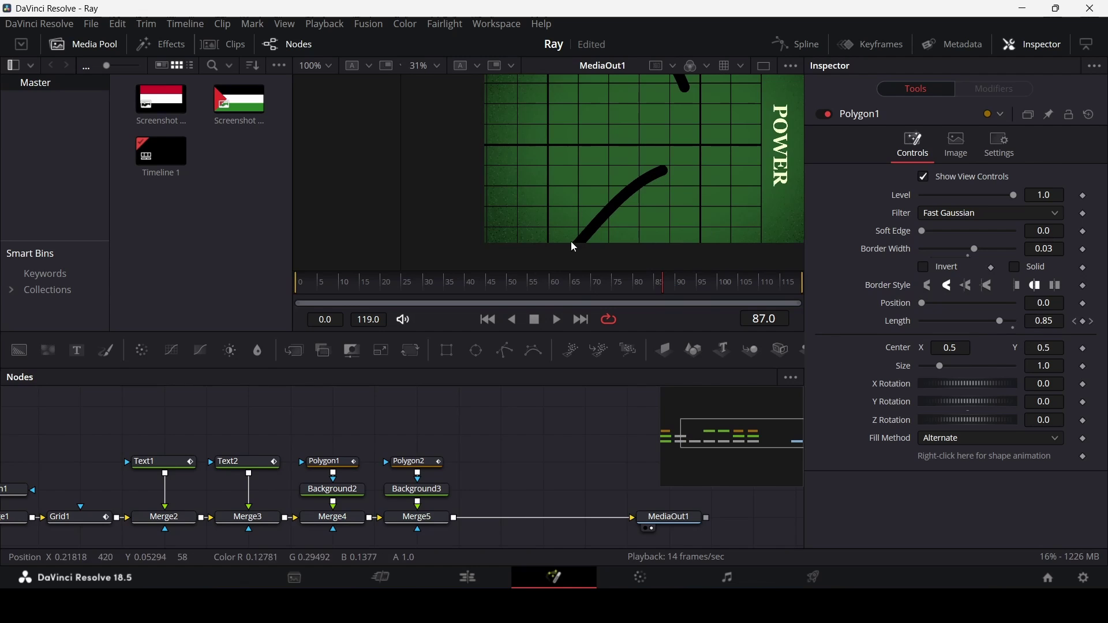
left_click_drag(676, 294, 467, 289)
key("space")
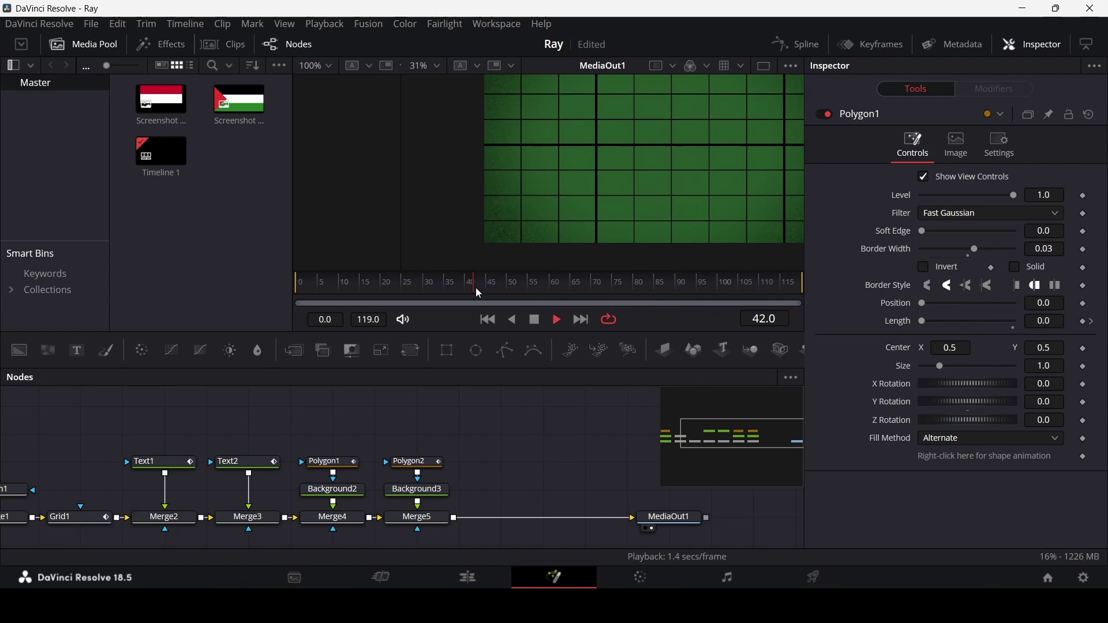
scroll(669, 167, "down", 2)
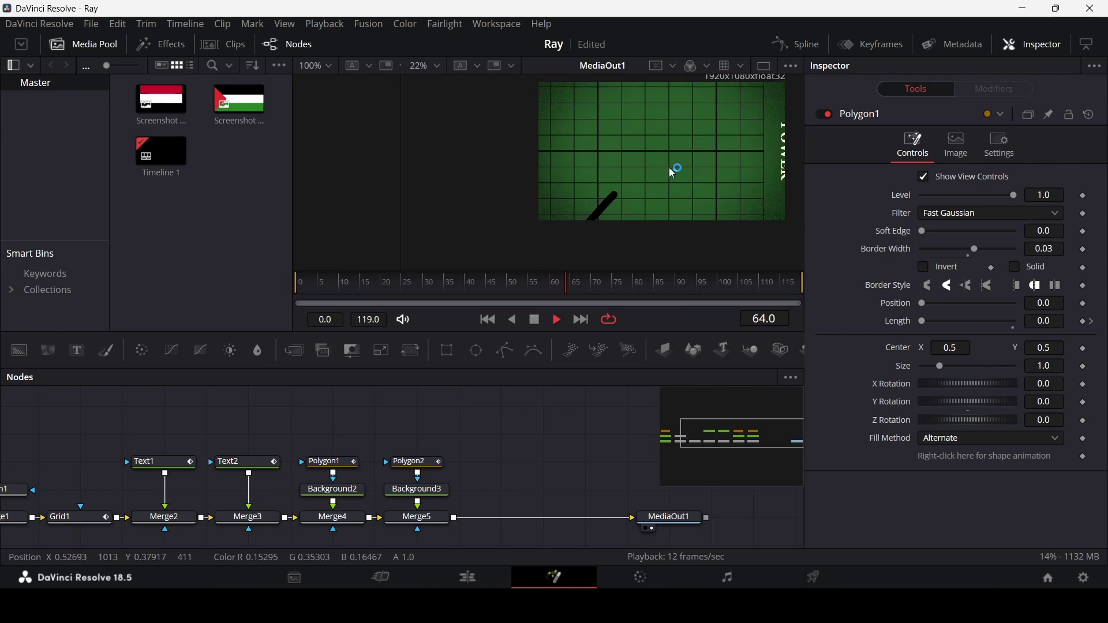
scroll(672, 161, "up", 1)
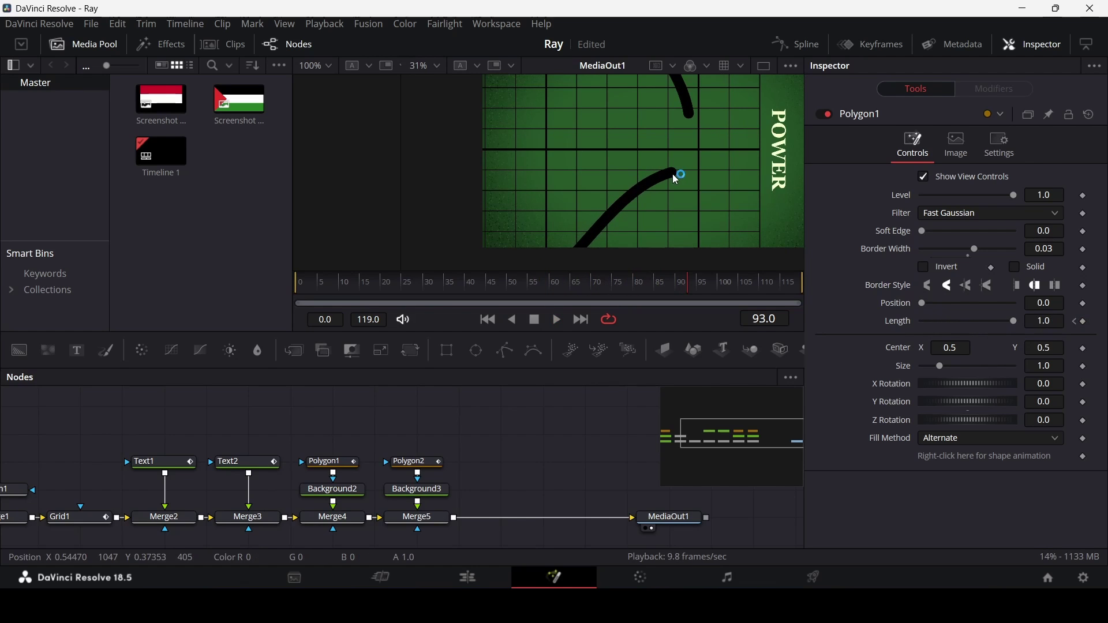
left_click_drag(659, 177, 647, 193)
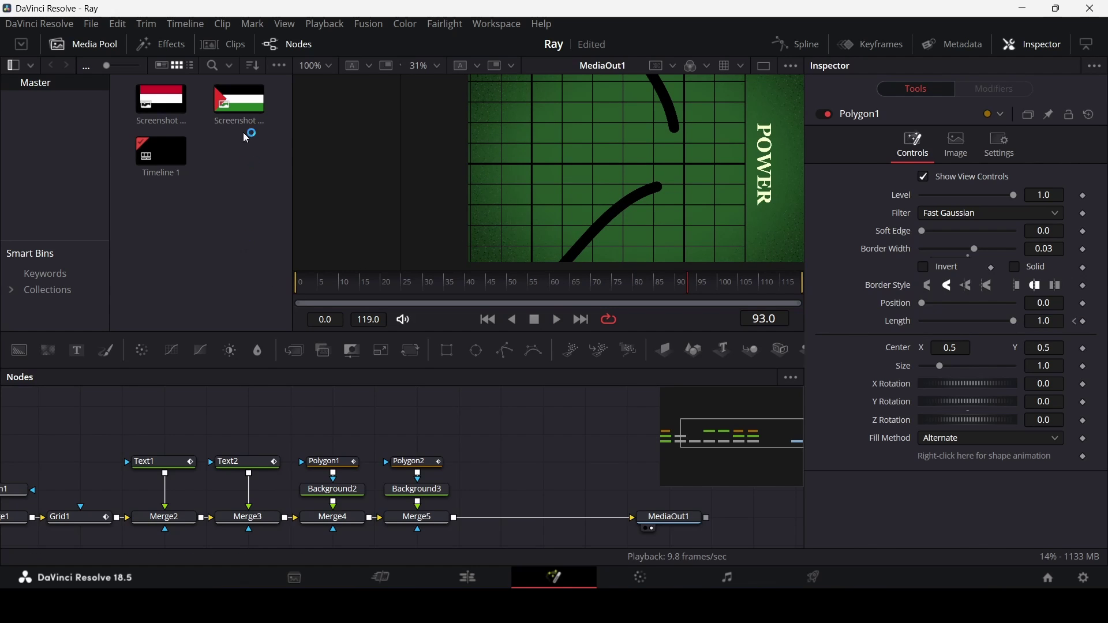
Add the Palestinian flag image with a Transform node, merge it over Merge5's output, and select the Transform node.
left_click_drag(247, 139, 502, 464)
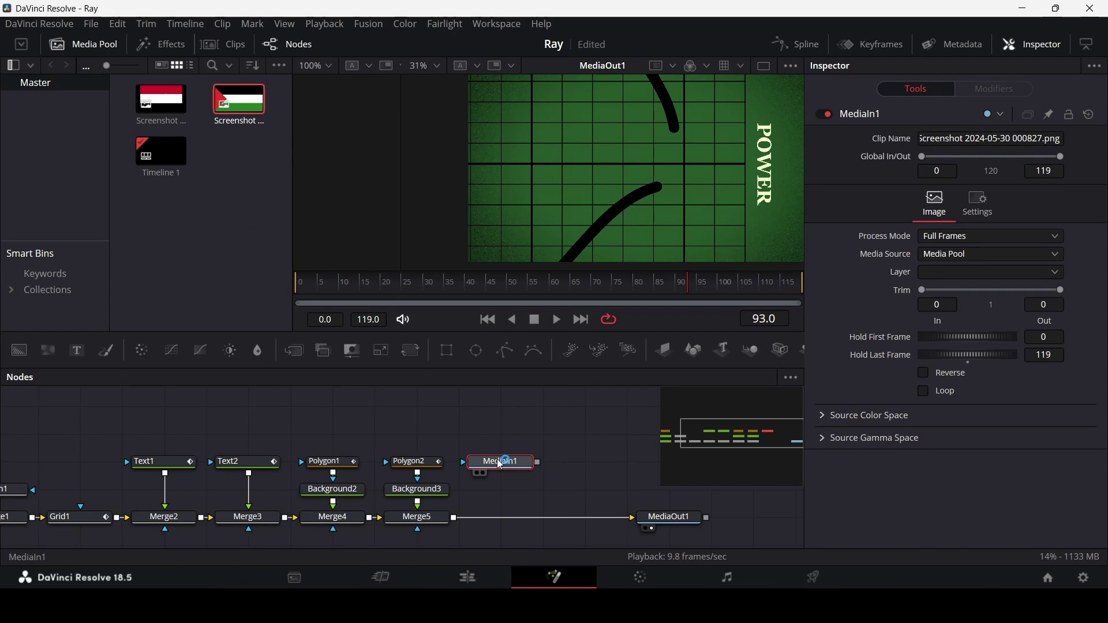
scroll(537, 460, "right", 5)
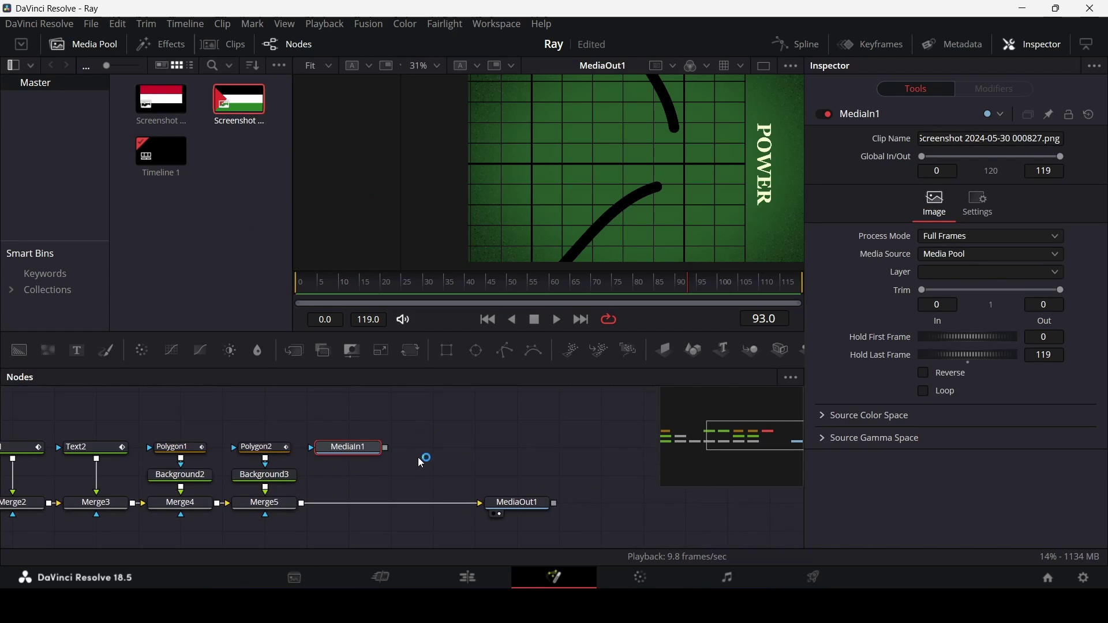
left_click(411, 351)
left_click_drag(444, 449, 300, 504)
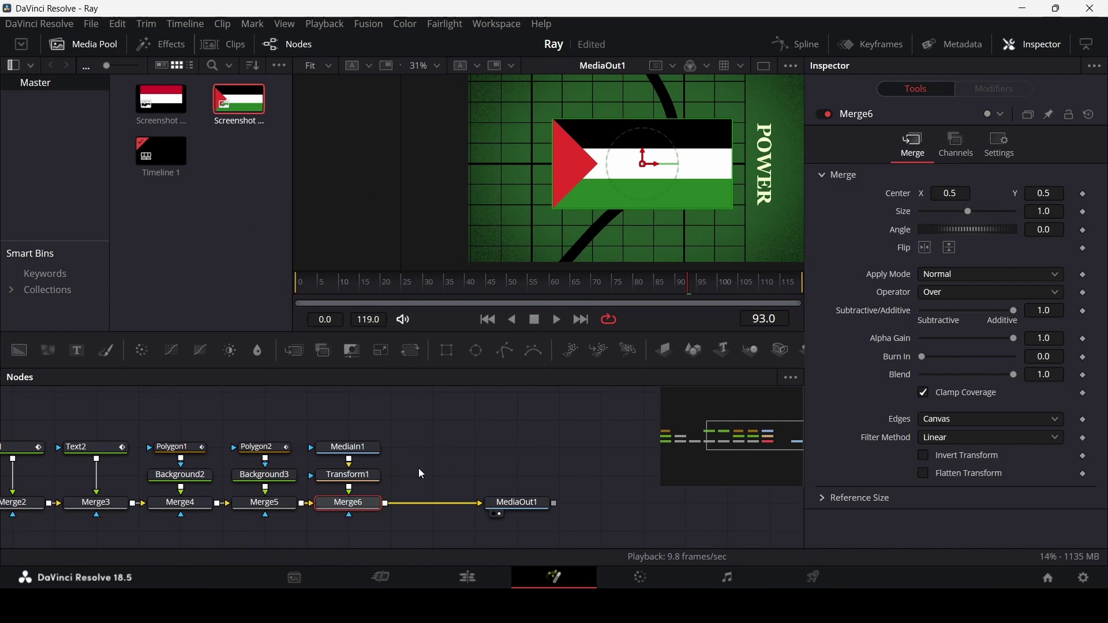
left_click(373, 480)
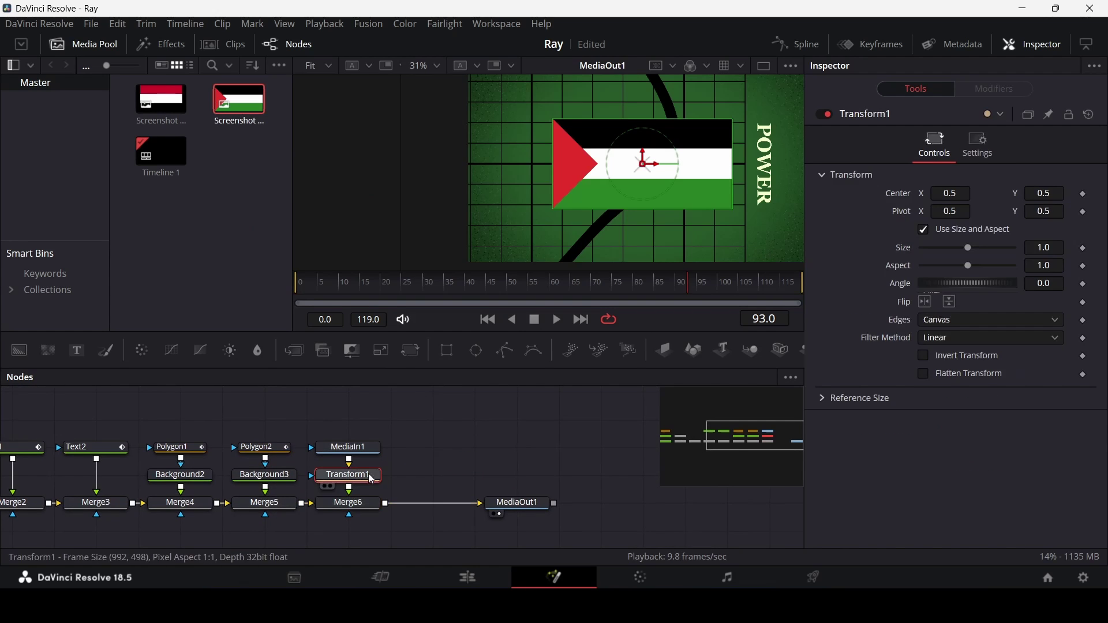
Set the Palestinian flag's Transform1 Size to 0.3 and move it onto the lower curve's end, at Center about 0.70, 0.34.
left_click(1047, 250)
type("0.5")
key("Tab")
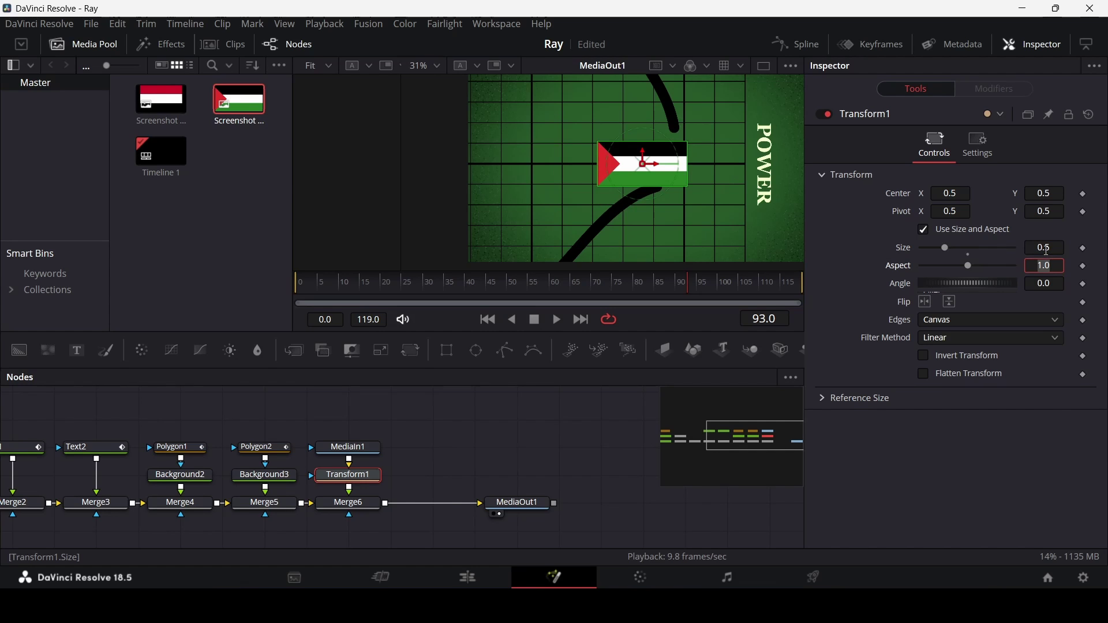
left_click(1052, 247)
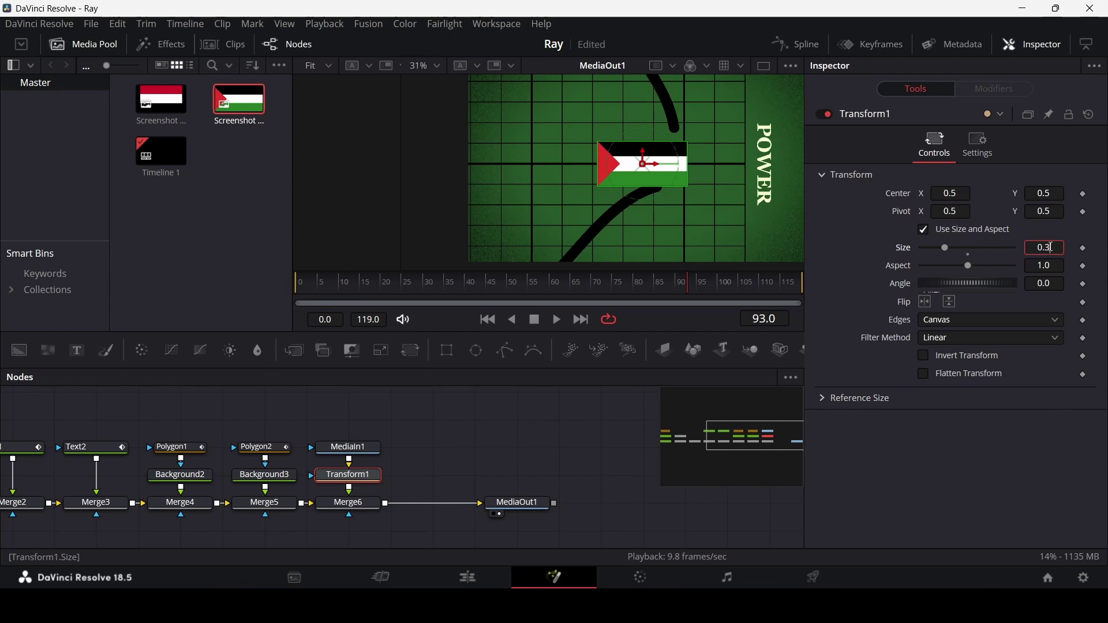
type("0.3")
key("Return")
left_click_drag(644, 165, 683, 181)
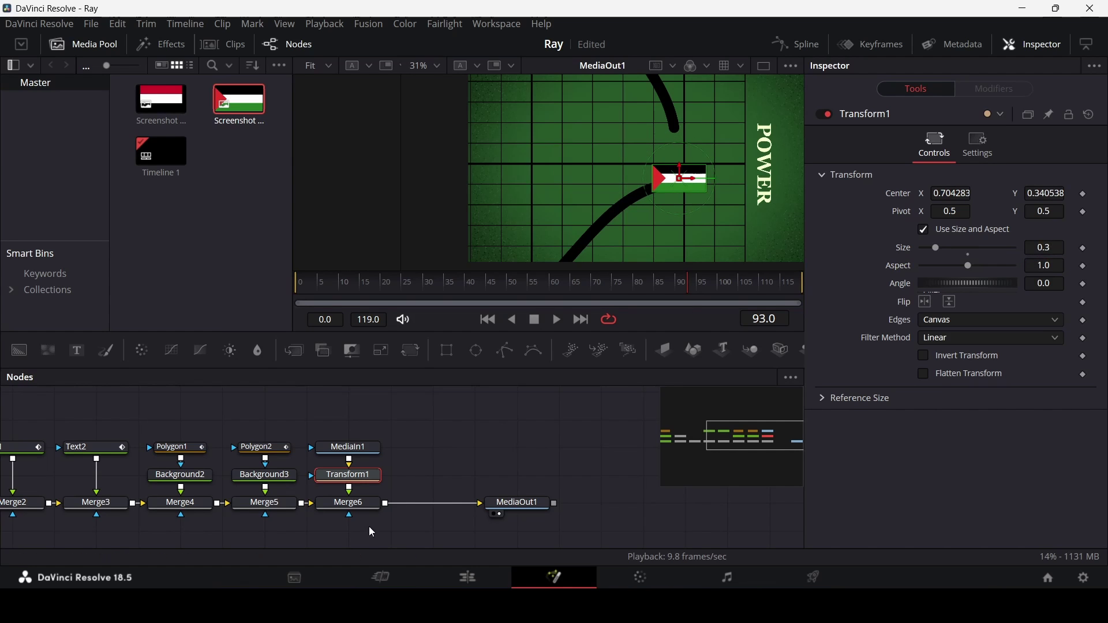
Keyframe Transform1's Center at its current position on frame 90 and at about 0.32, 0.05 on the curve tip on frame 70.
left_click_drag(715, 286, 681, 295)
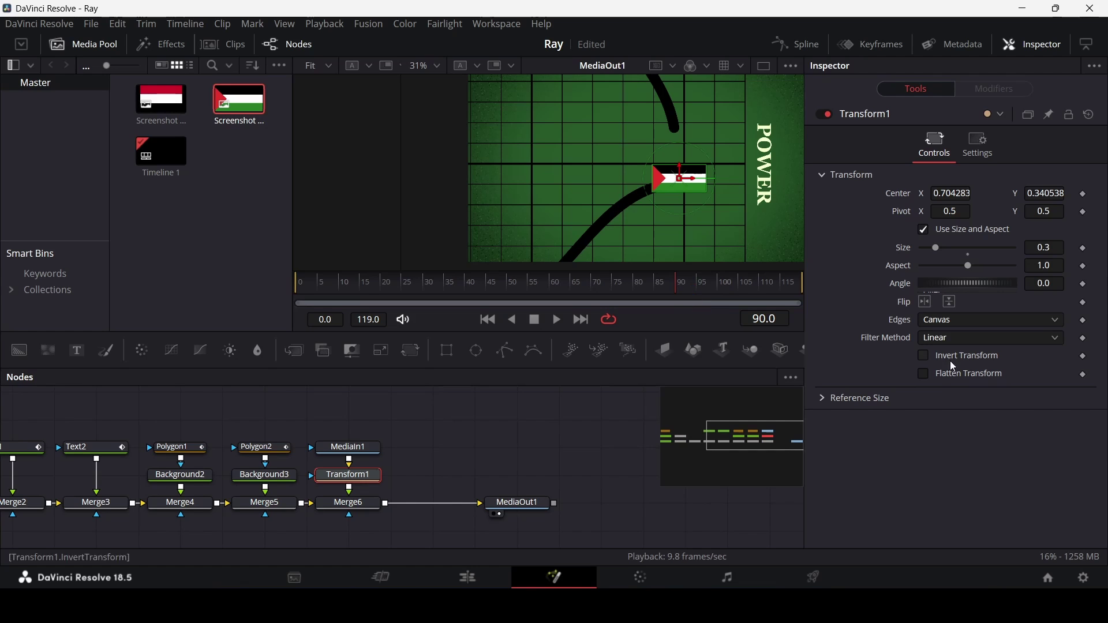
left_click(1084, 194)
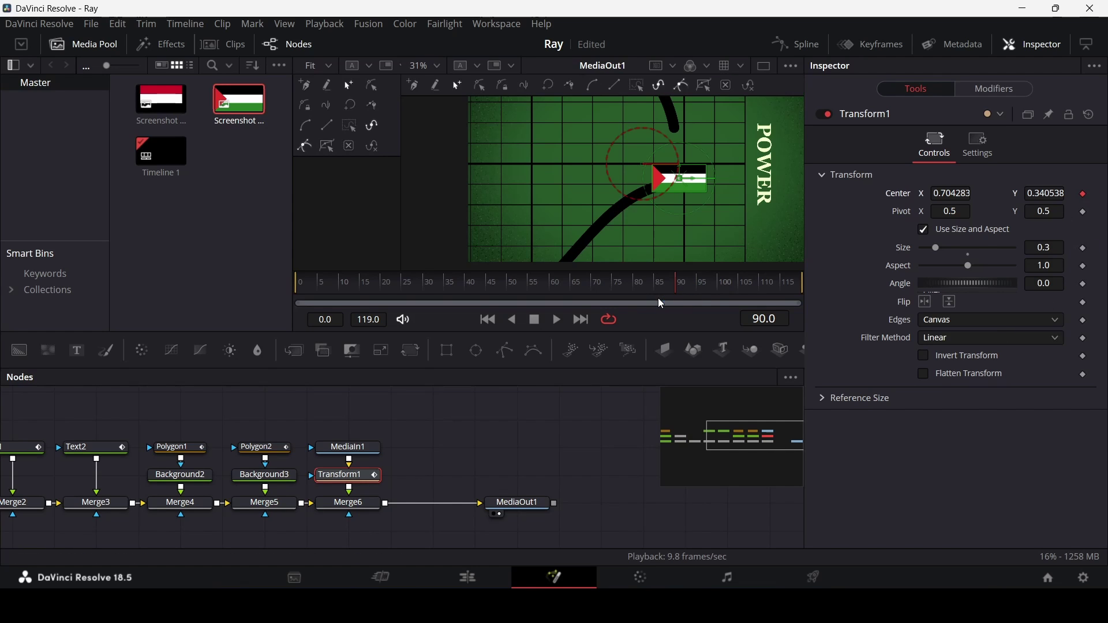
mouse_move(605, 289)
left_mouse_down()
mouse_move(594, 288)
mouse_move(615, 287)
mouse_move(596, 285)
left_mouse_up()
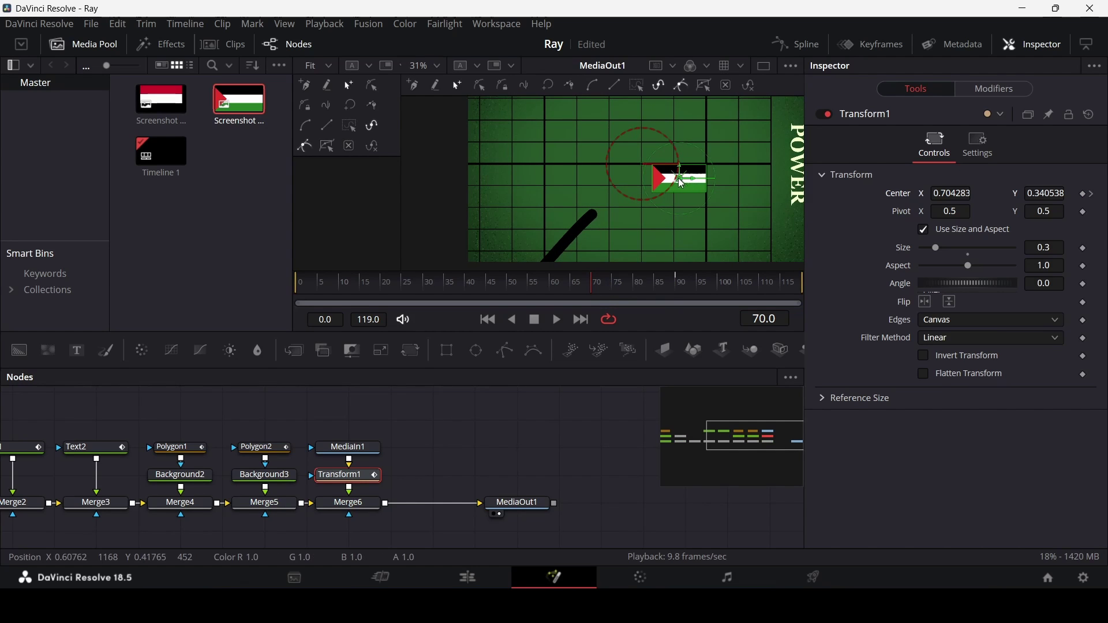
left_click_drag(683, 184, 615, 211)
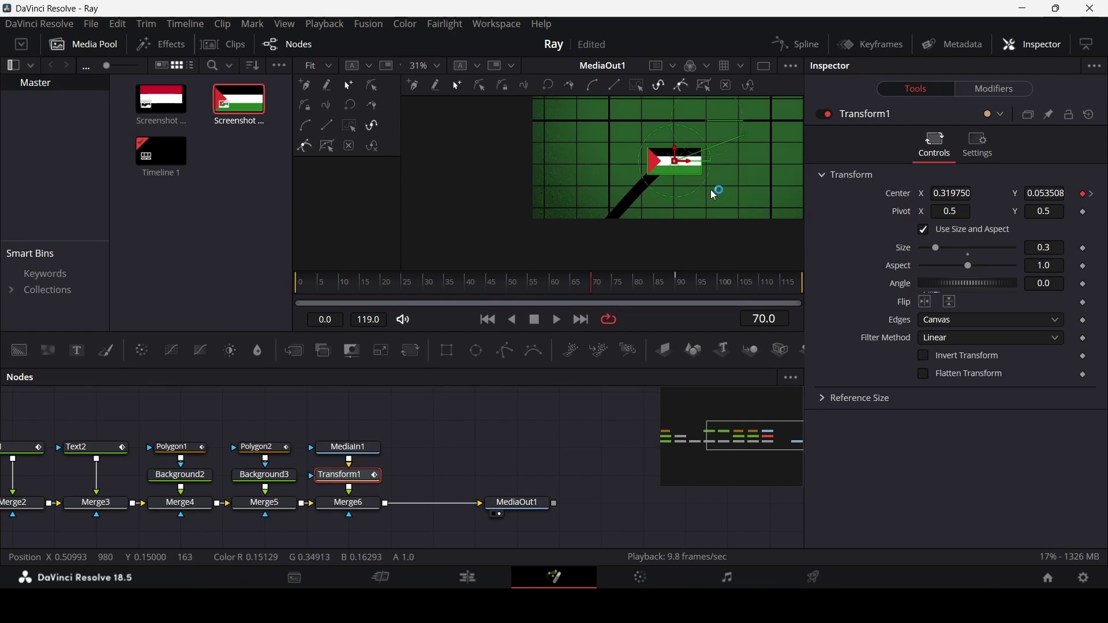
Keyframe Transform1's Center off the canvas at about -0.06, -0.78 on frame 40 and preview the flag's motion.
left_click(494, 293)
left_click_drag(494, 297, 467, 295)
left_click_drag(680, 172, 610, 239)
left_click(550, 434)
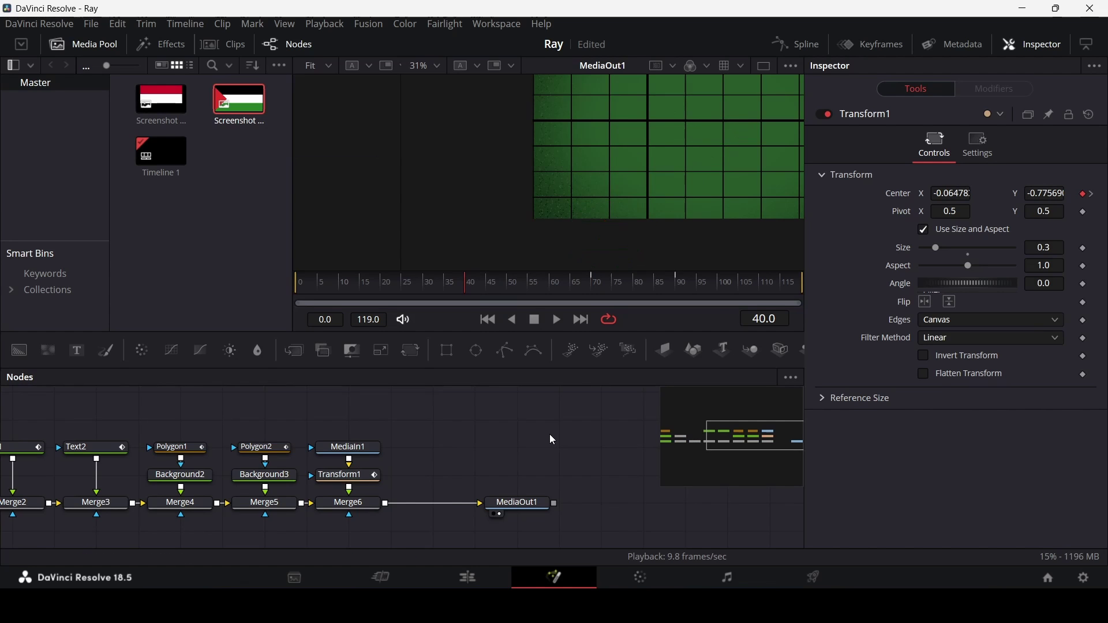
key("space")
key("space")
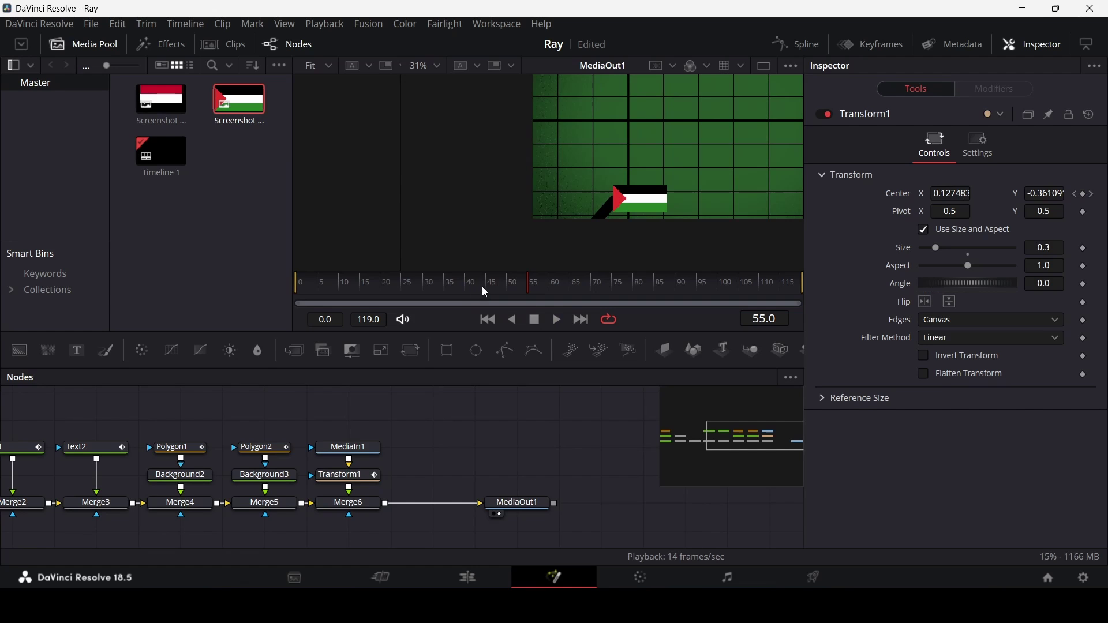
Refine the flag's path along the curve tip with Center keyframes on frame 60, frame 50 (about 0.04, -0.36) and frame 40 (about -0.13, -0.78), and preview.
left_click_drag(483, 286, 552, 285)
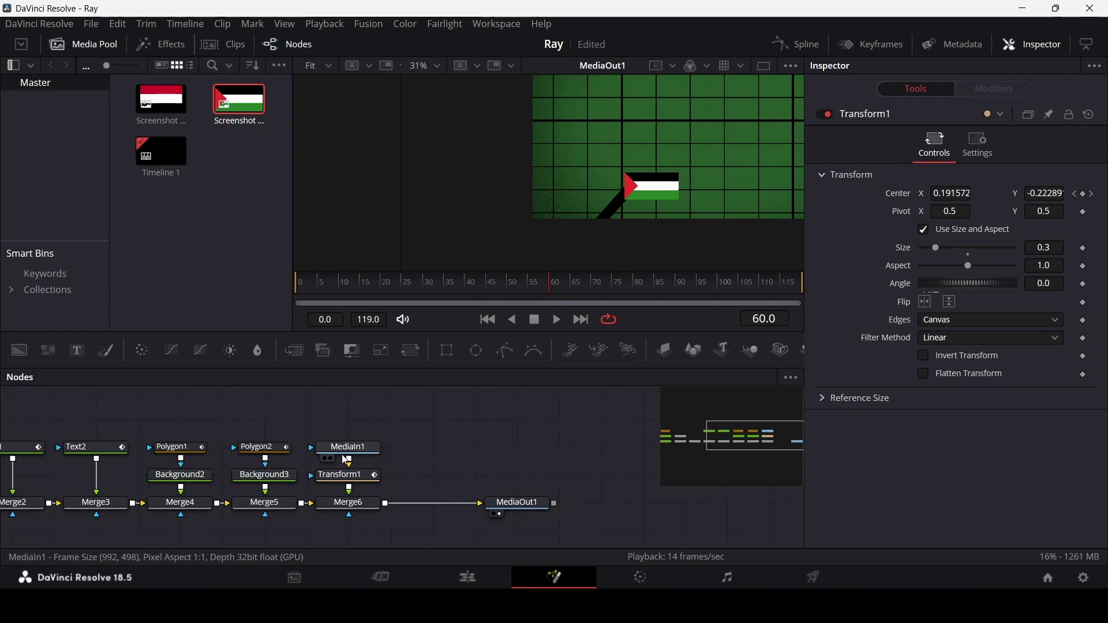
left_click(346, 475)
left_click_drag(656, 189, 656, 183)
left_click(509, 283)
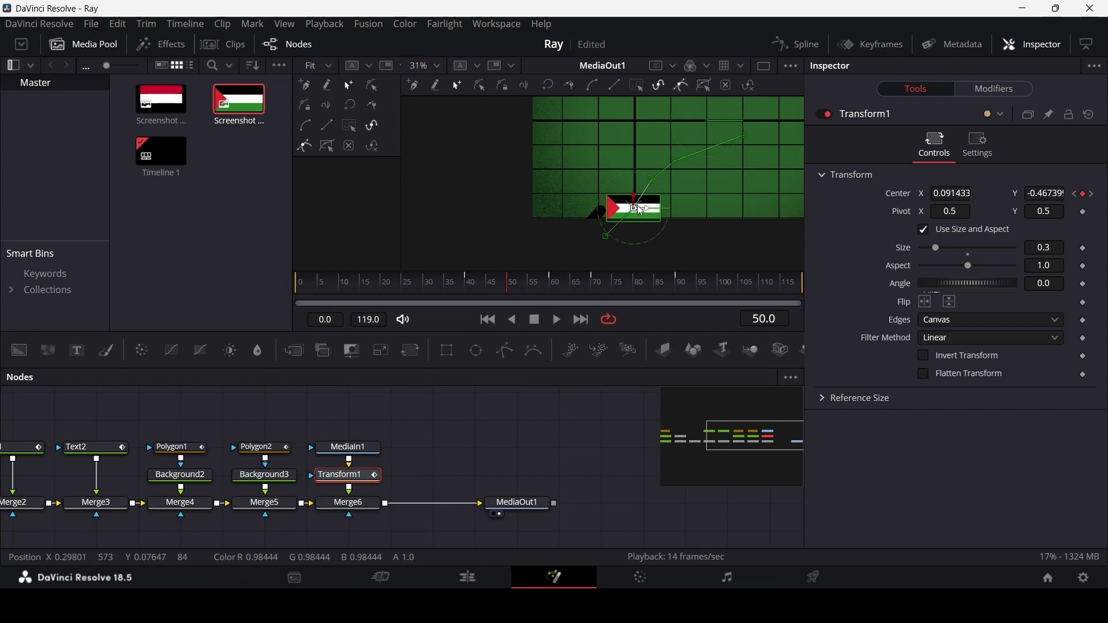
mouse_move(639, 200)
left_mouse_down()
mouse_move(637, 189)
mouse_move(626, 199)
left_mouse_up()
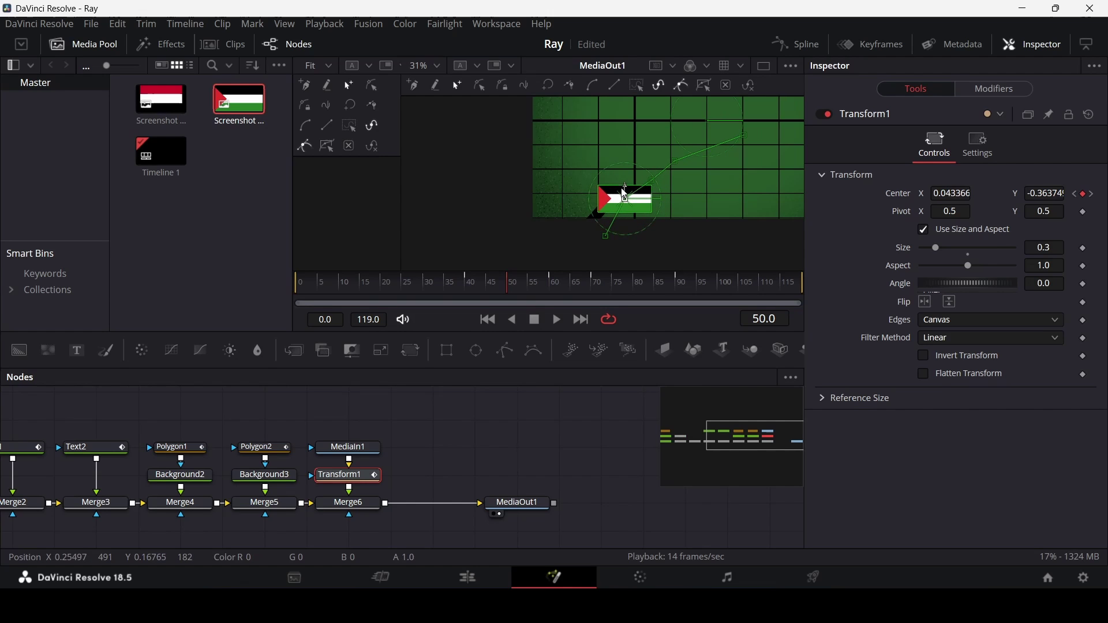
left_click(471, 283)
left_click_drag(618, 238, 594, 236)
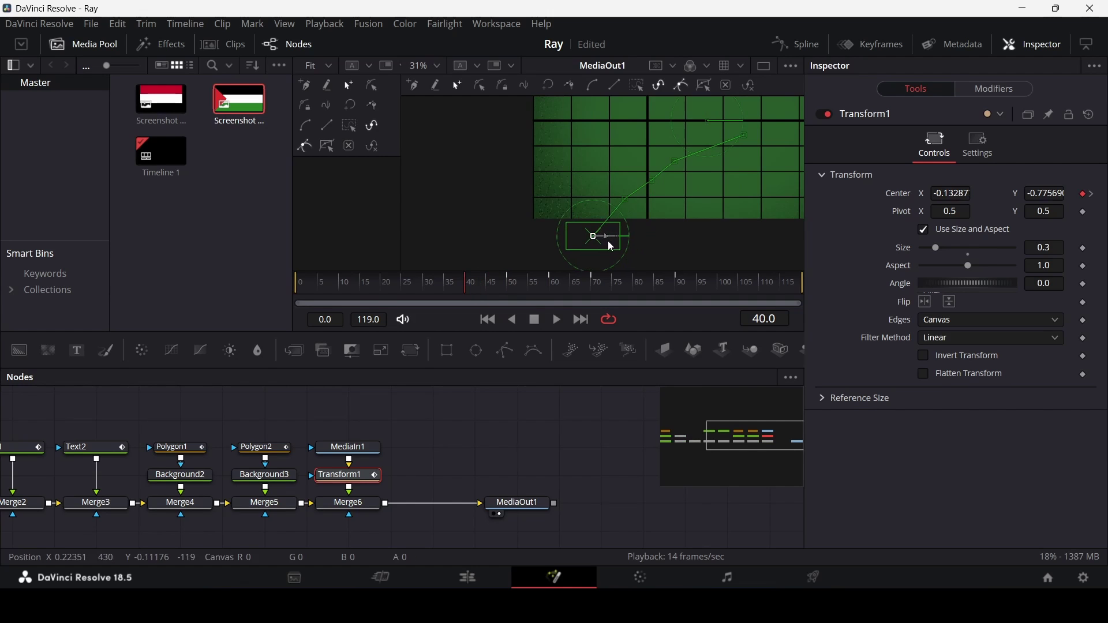
left_click(549, 425)
key("space")
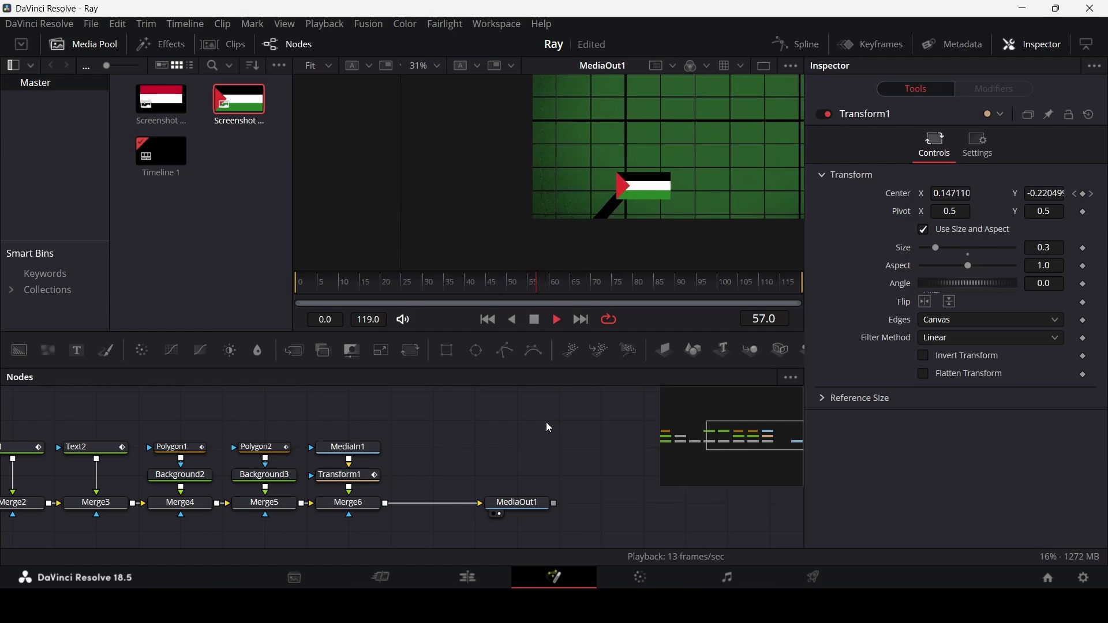
scroll(666, 196, "down", 1)
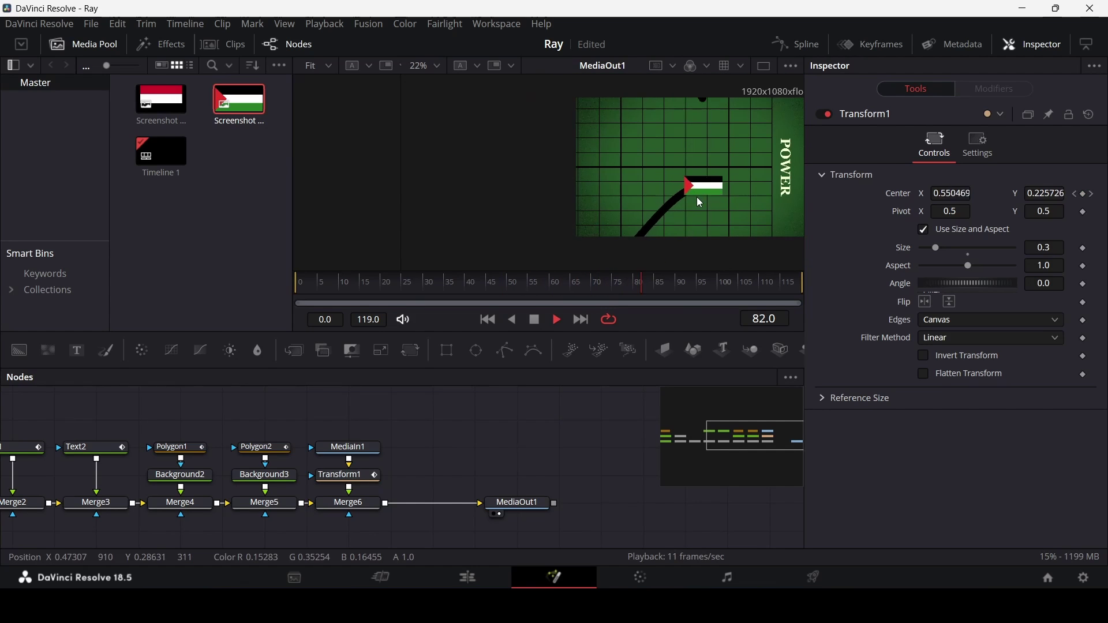
key("space")
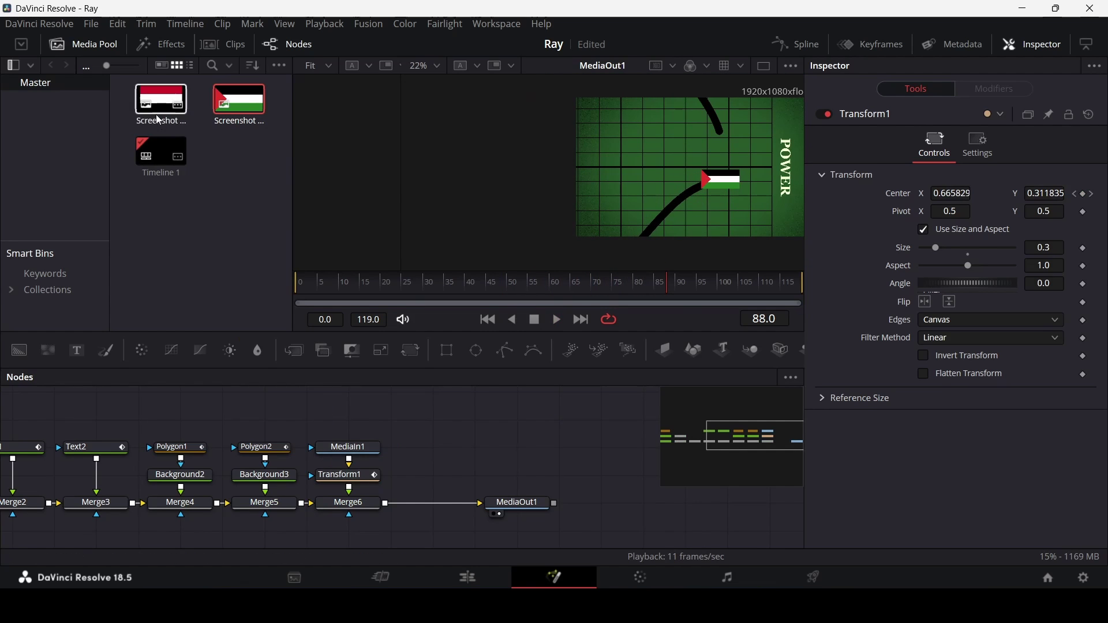
Add the red-white-black flag image with a Transform node and merge it over Merge6's output.
left_click_drag(161, 104, 439, 450)
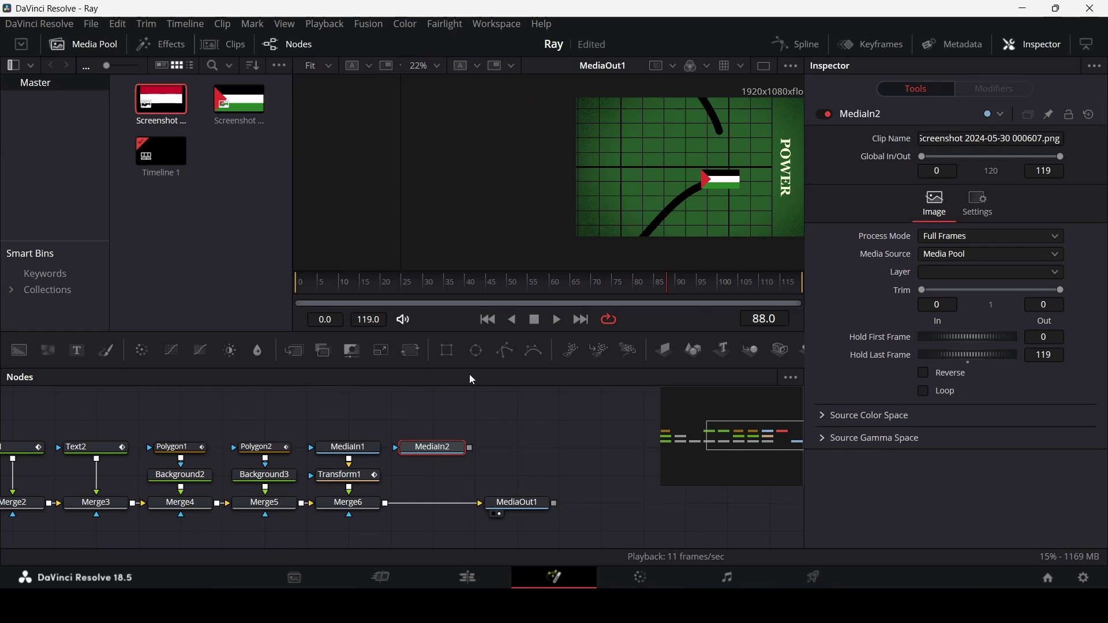
left_click(409, 351)
left_click_drag(471, 476, 439, 510)
Set Transform2's Size to 0.25 and move the red-white-black flag onto the upper curve's end, at Center about 0.76, 0.87.
left_click(457, 475)
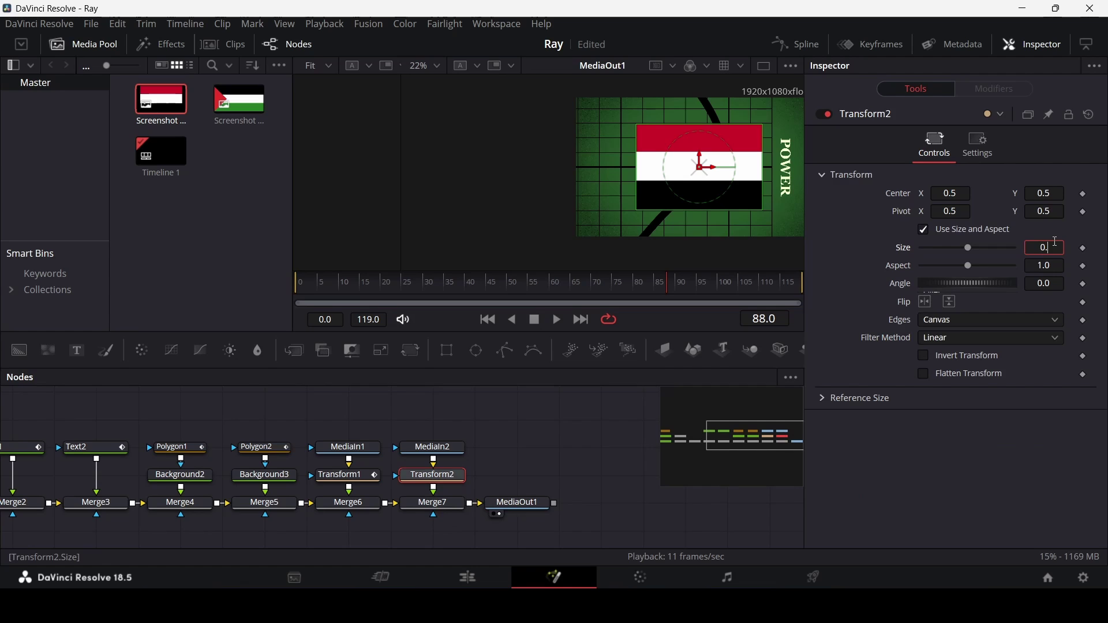
key("Tab")
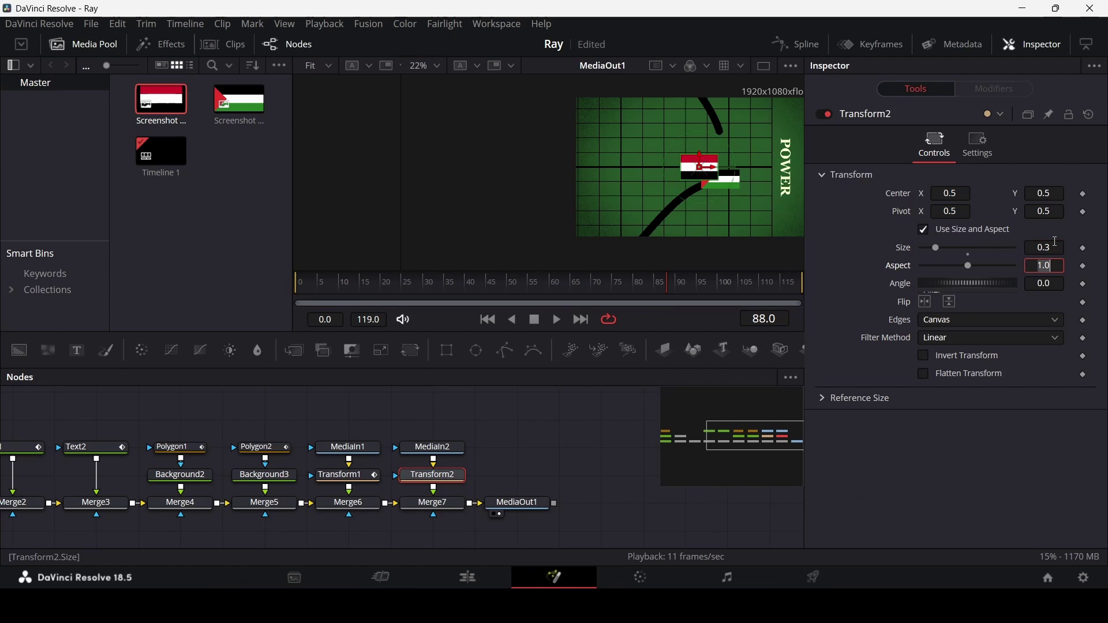
left_click(571, 409)
key("Return")
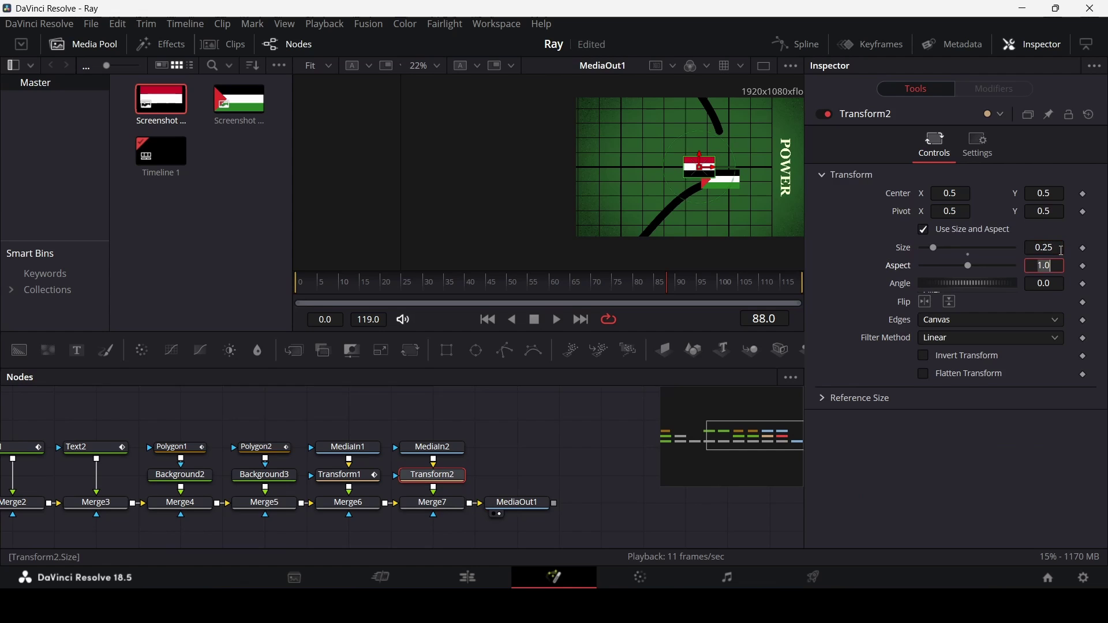
left_click_drag(740, 227, 655, 218)
scroll(647, 165, "up", 5)
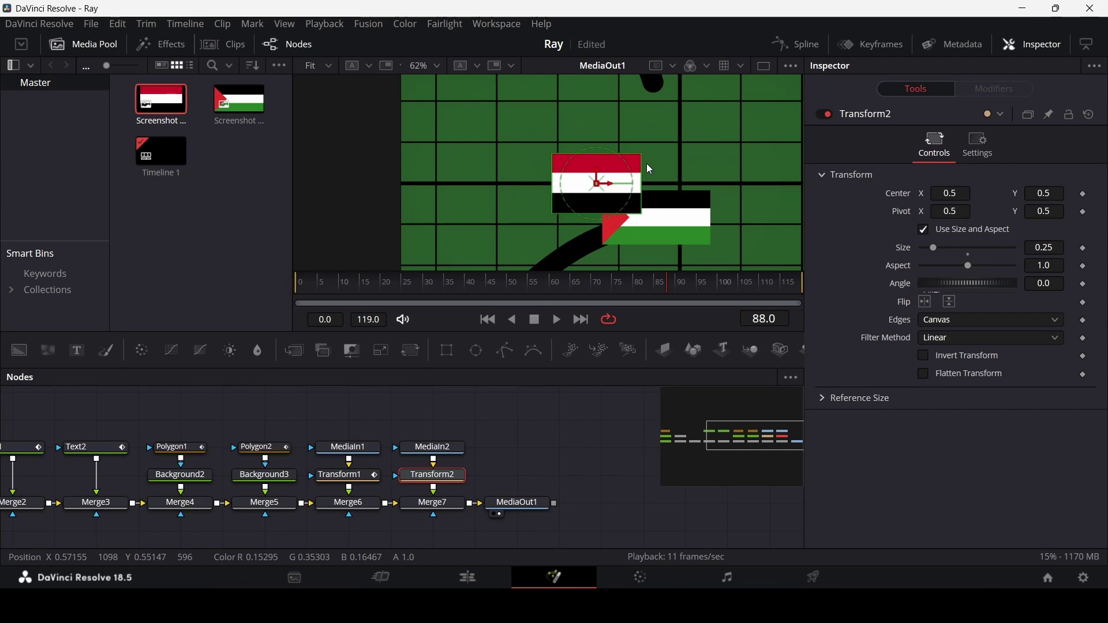
left_click_drag(597, 173, 693, 133)
scroll(684, 188, "up", 2)
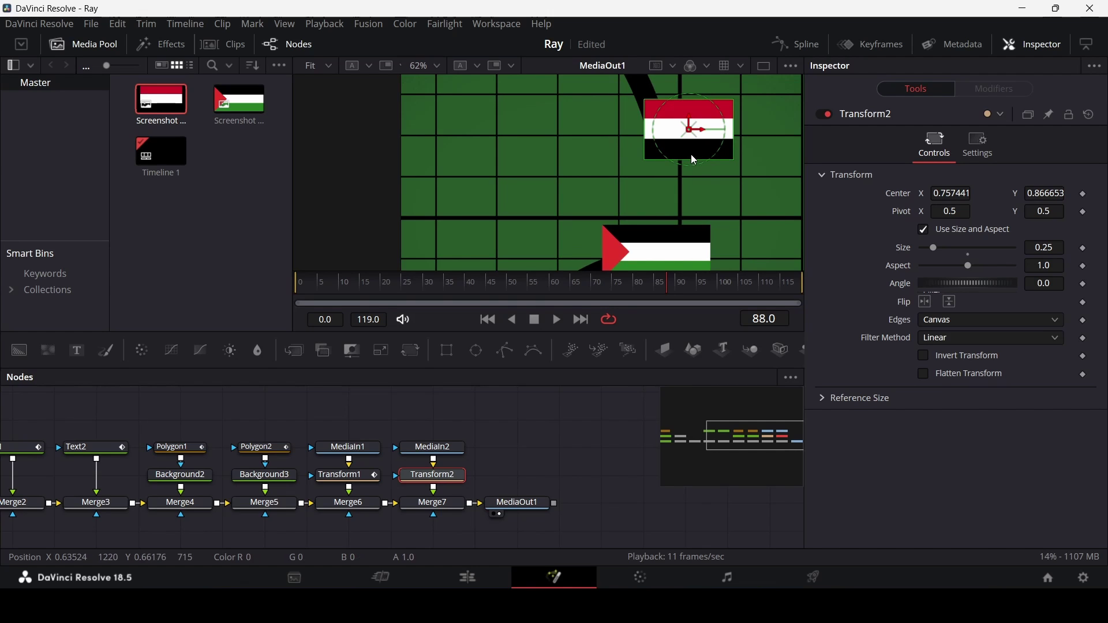
scroll(697, 177, "down", 2)
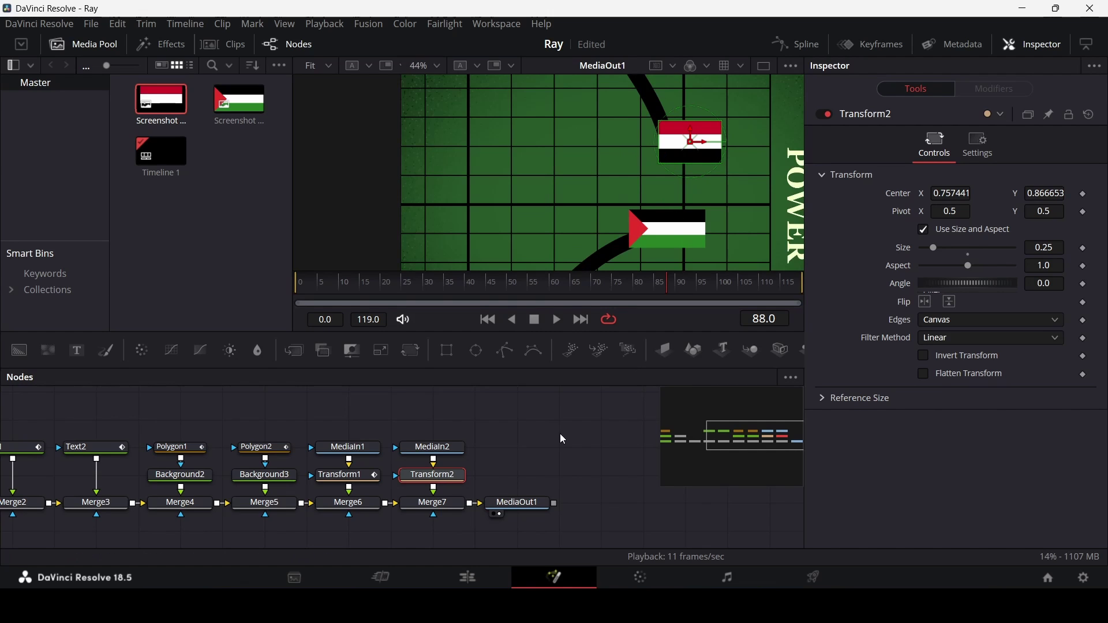
Keyframe Transform2's Center at its current position on frame 90 and at about 0.61, 1.28 on frame 81.
left_click(681, 290)
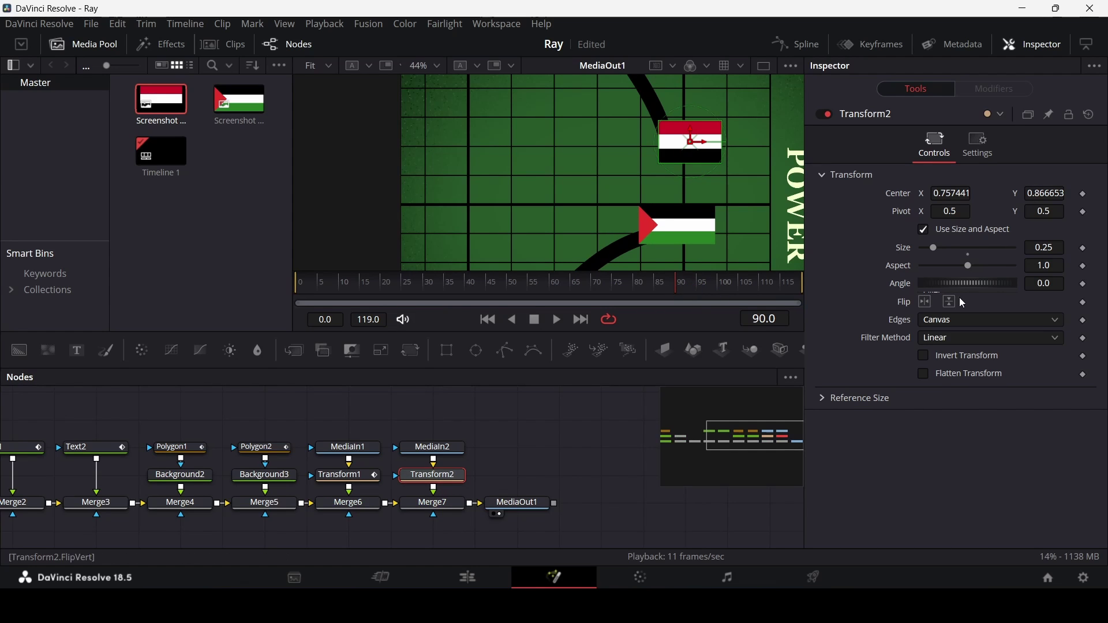
left_click(1086, 195)
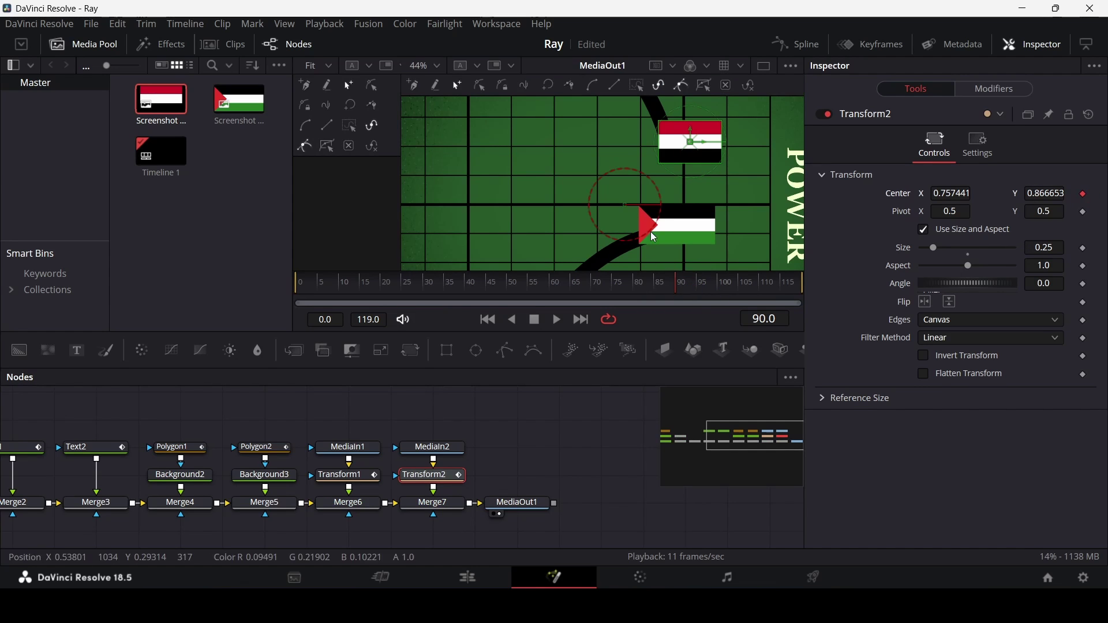
left_click_drag(606, 292, 643, 296)
scroll(654, 216, "up", 2)
scroll(654, 217, "down", 2)
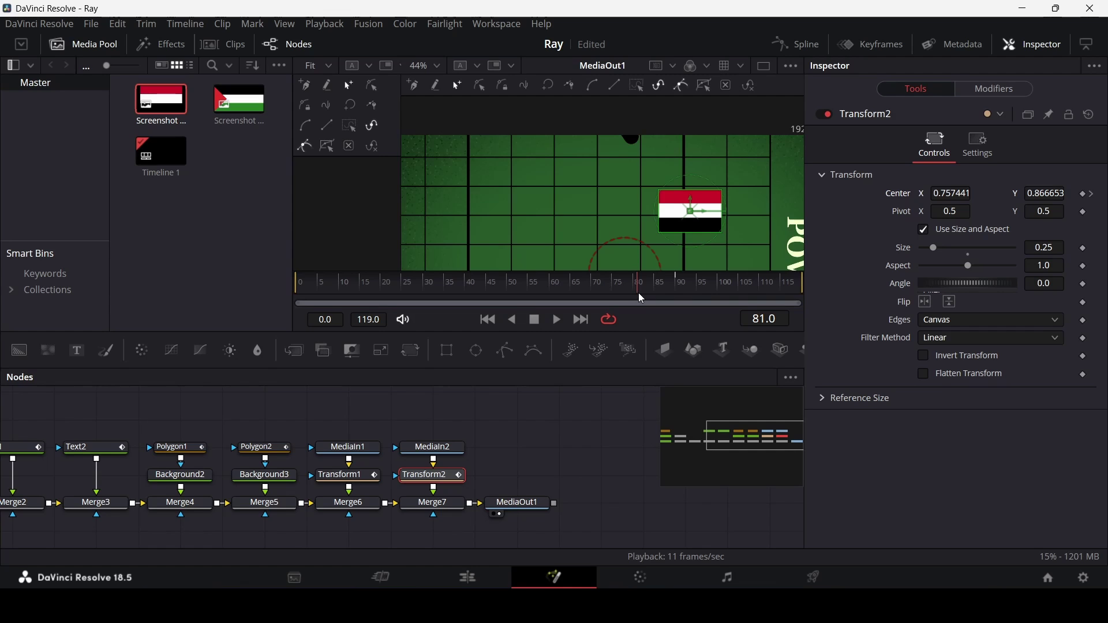
left_click_drag(693, 217, 654, 146)
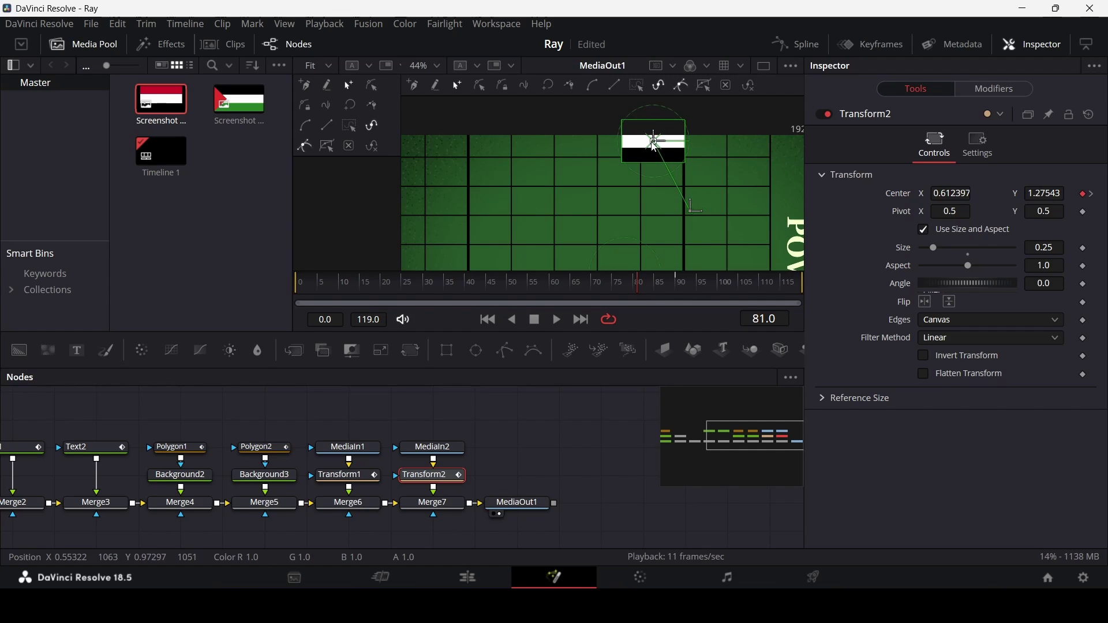
Keyframe Transform2's Center above the canvas at about 0.61, 1.44 on frame 70 and preview the flag's motion.
left_click(615, 286)
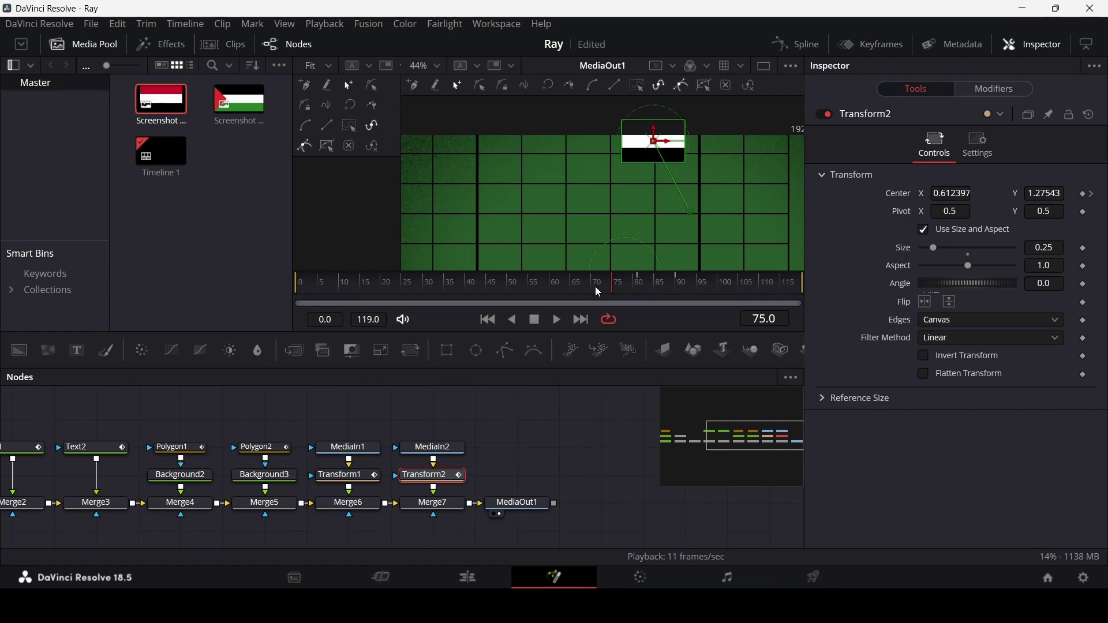
left_click(603, 289)
mouse_move(602, 289)
left_mouse_down()
mouse_move(591, 289)
mouse_move(602, 285)
left_mouse_up()
key("space")
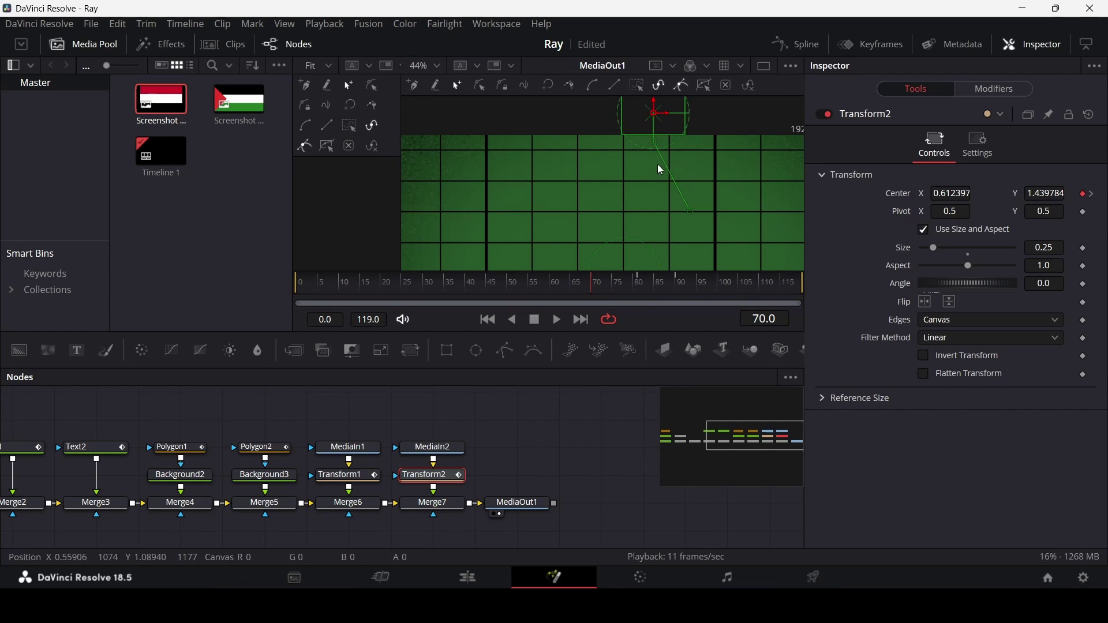
left_click(573, 420)
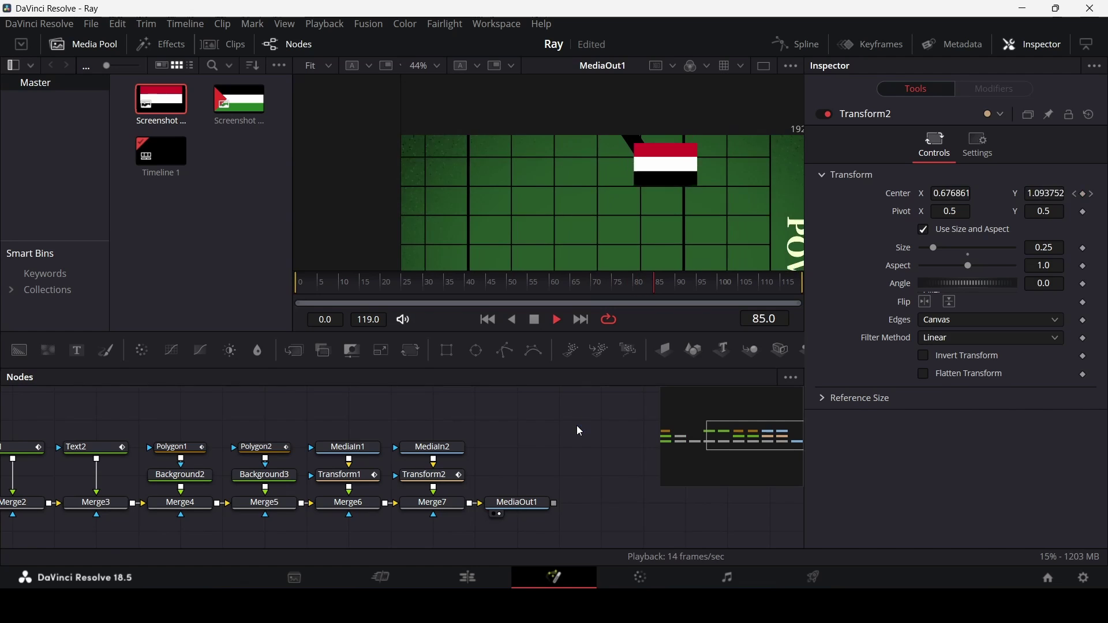
scroll(657, 218, "down", 2)
key("space")
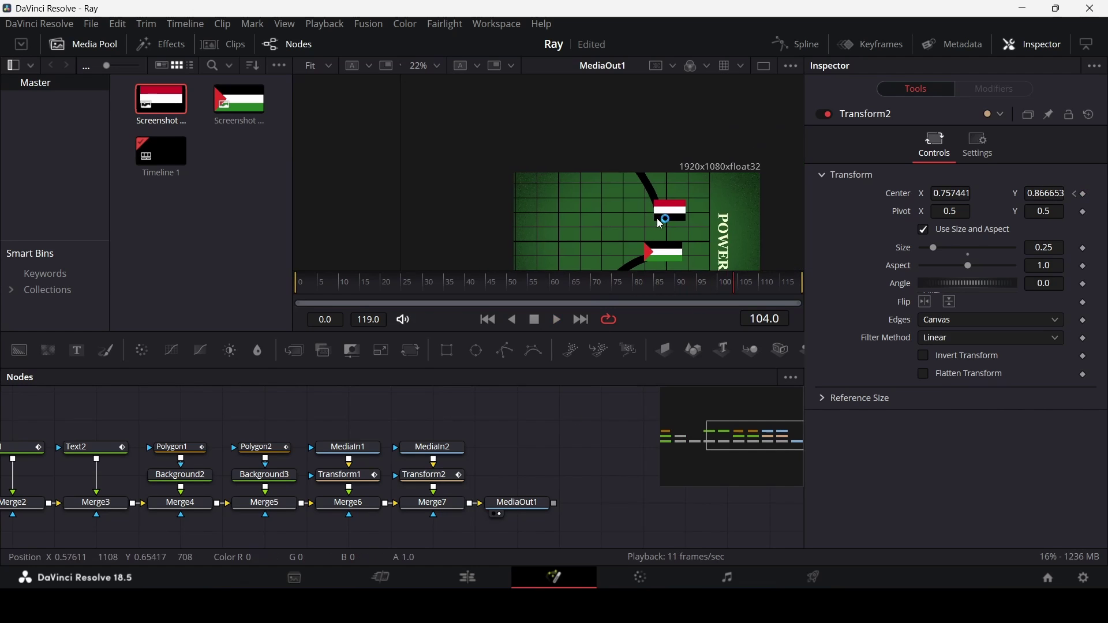
Replay both flags' motion along the curves, and play the composition from its start on the Edit page.
left_click(564, 284)
key("space")
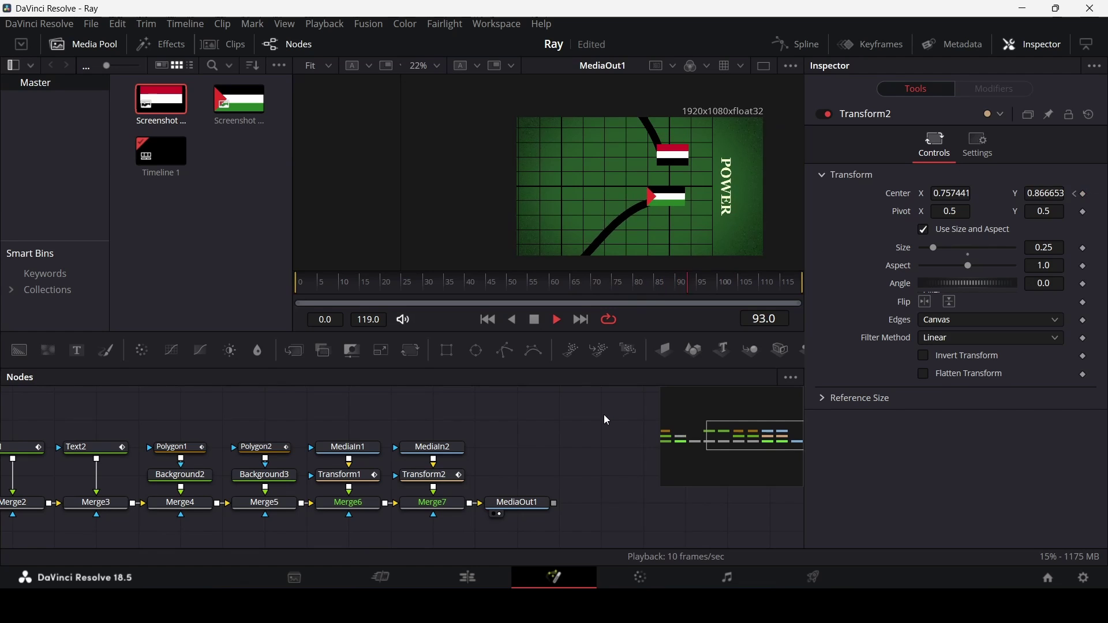
key("space")
scroll(670, 215, "up", 1)
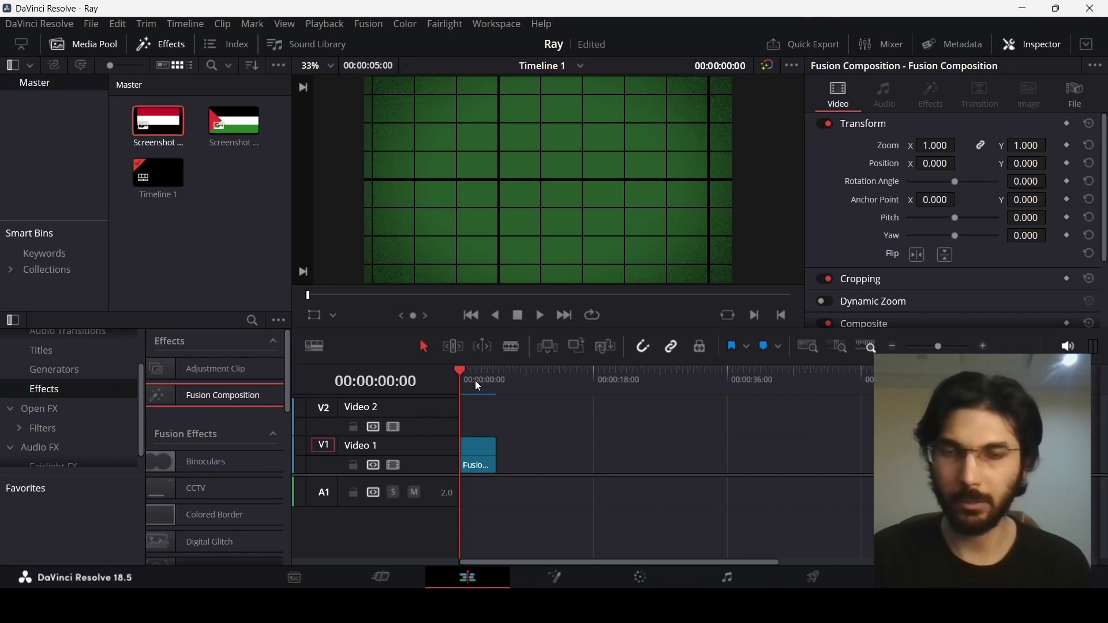
key("space")
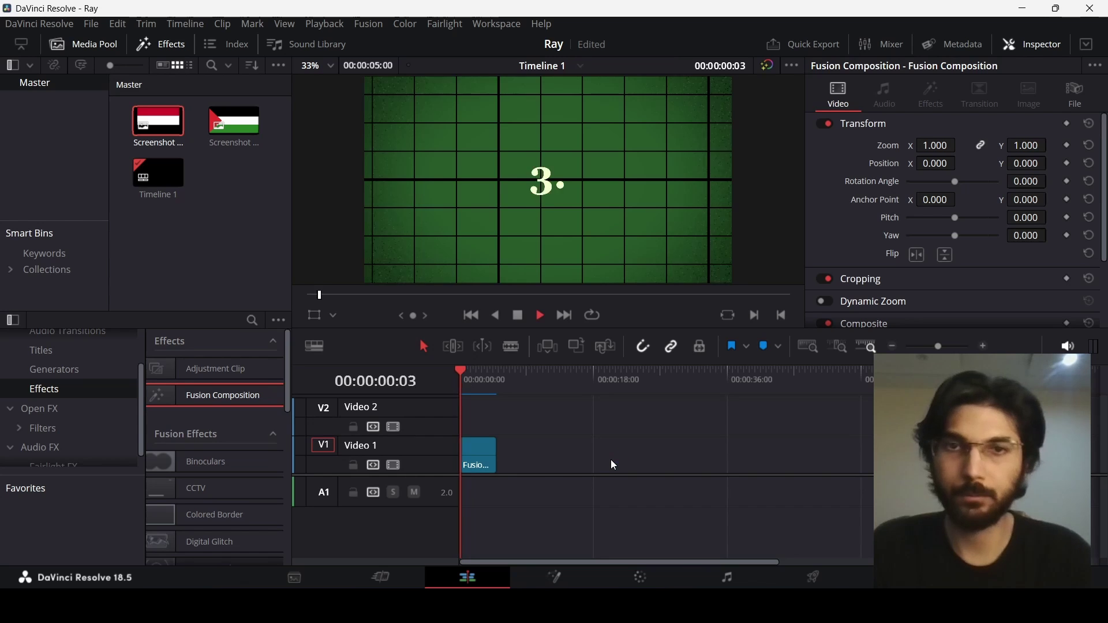